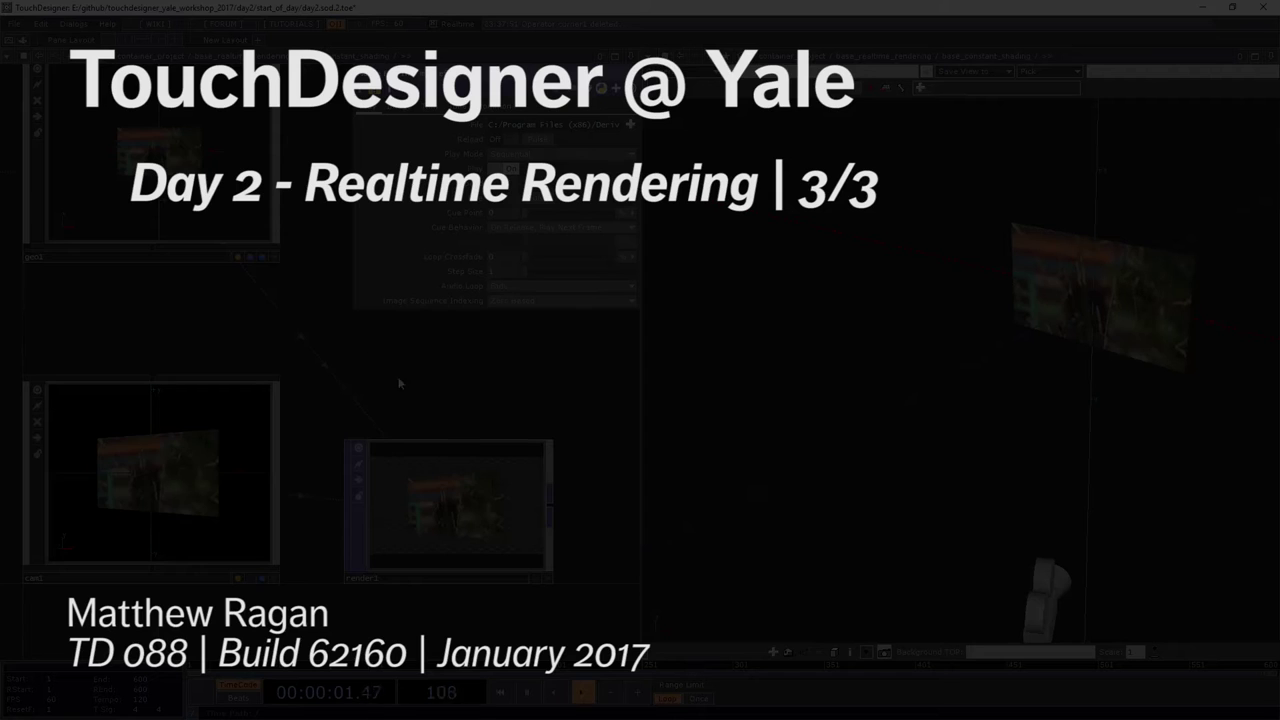
Go up from the constant shading network and enter the base_phong_shading component
key("u")
key("p")
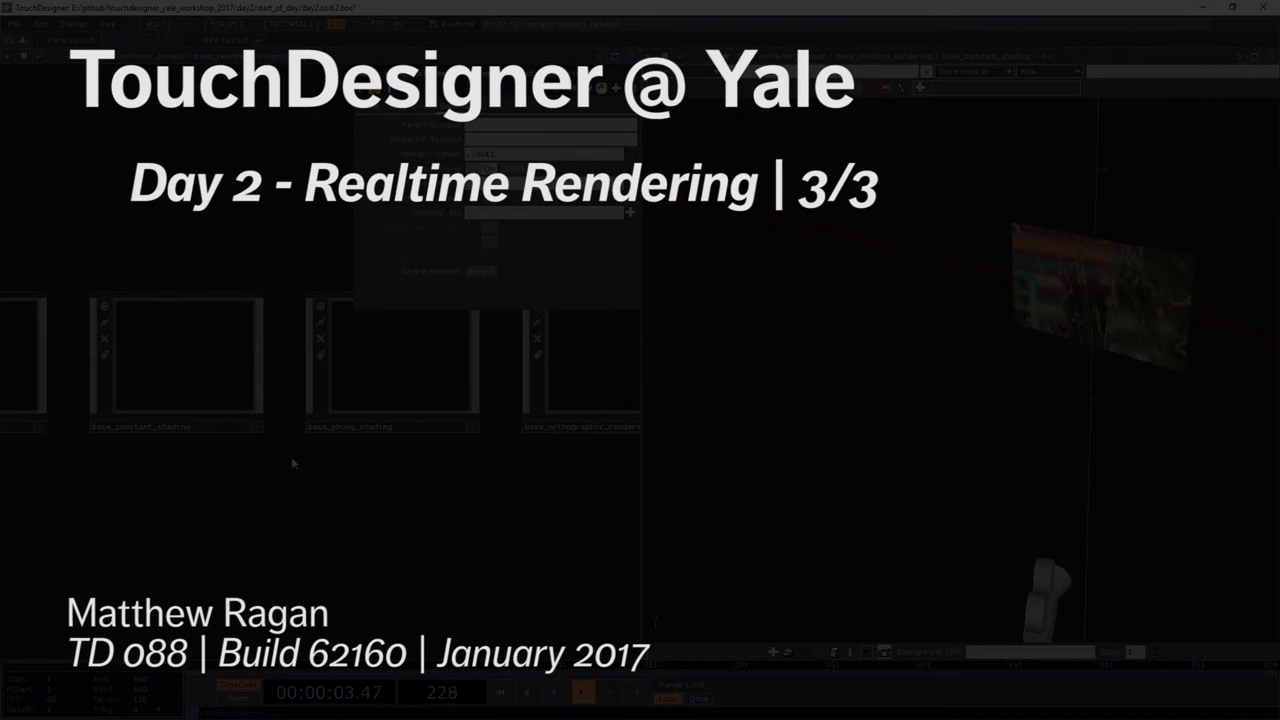
left_click_drag(127, 341, 174, 378)
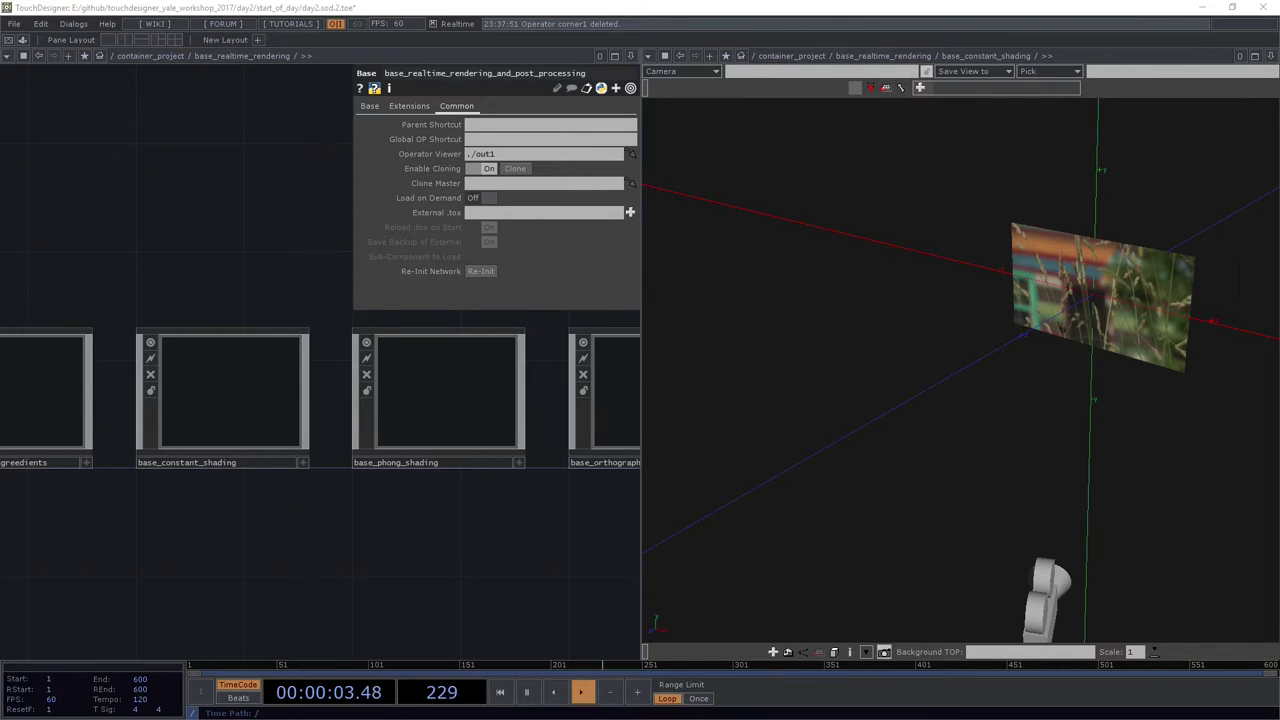
double_click(414, 409)
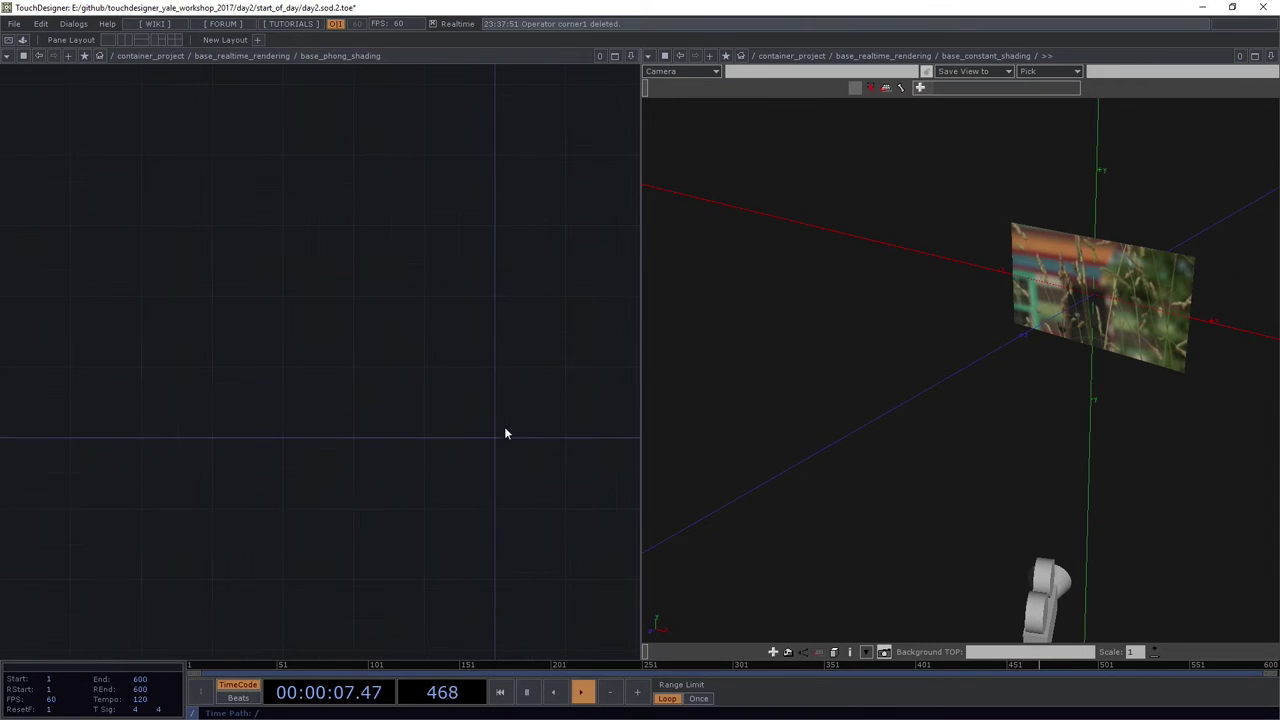
left_click_drag(517, 266, 417, 306)
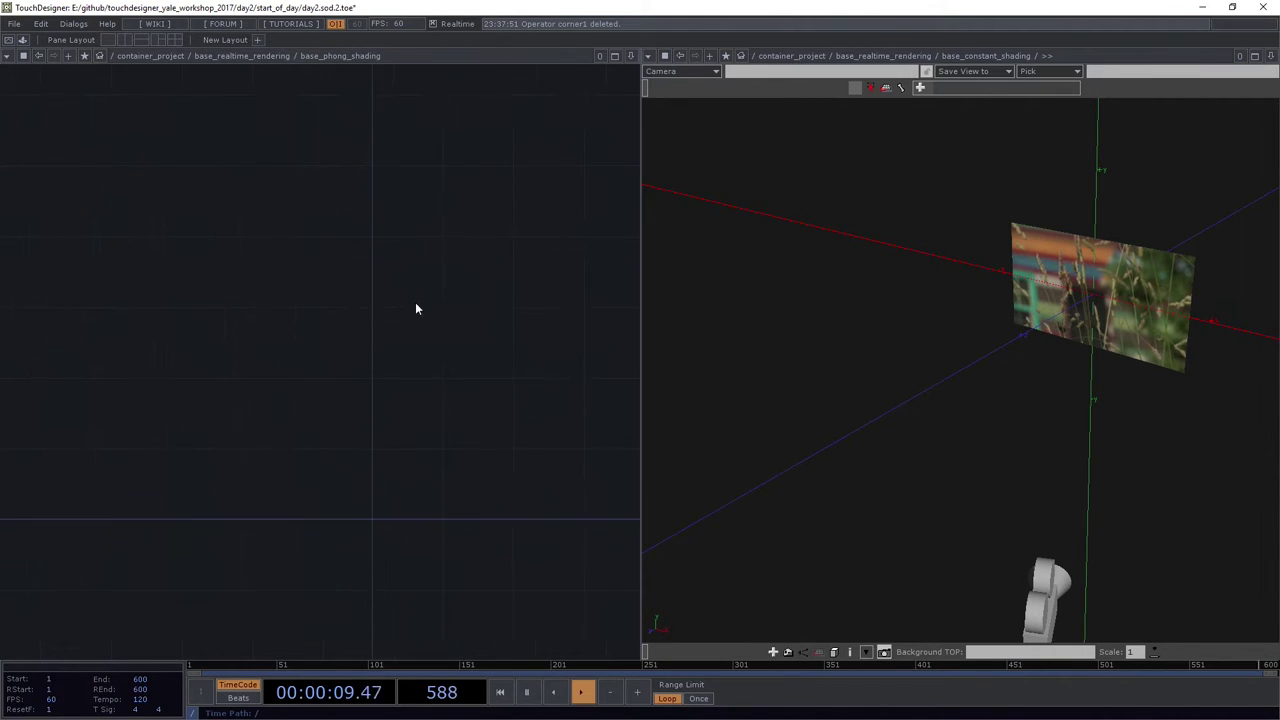
Add a Geometry component to the empty network and close the geometry viewer pane so the network fills the workspace
key("Tab")
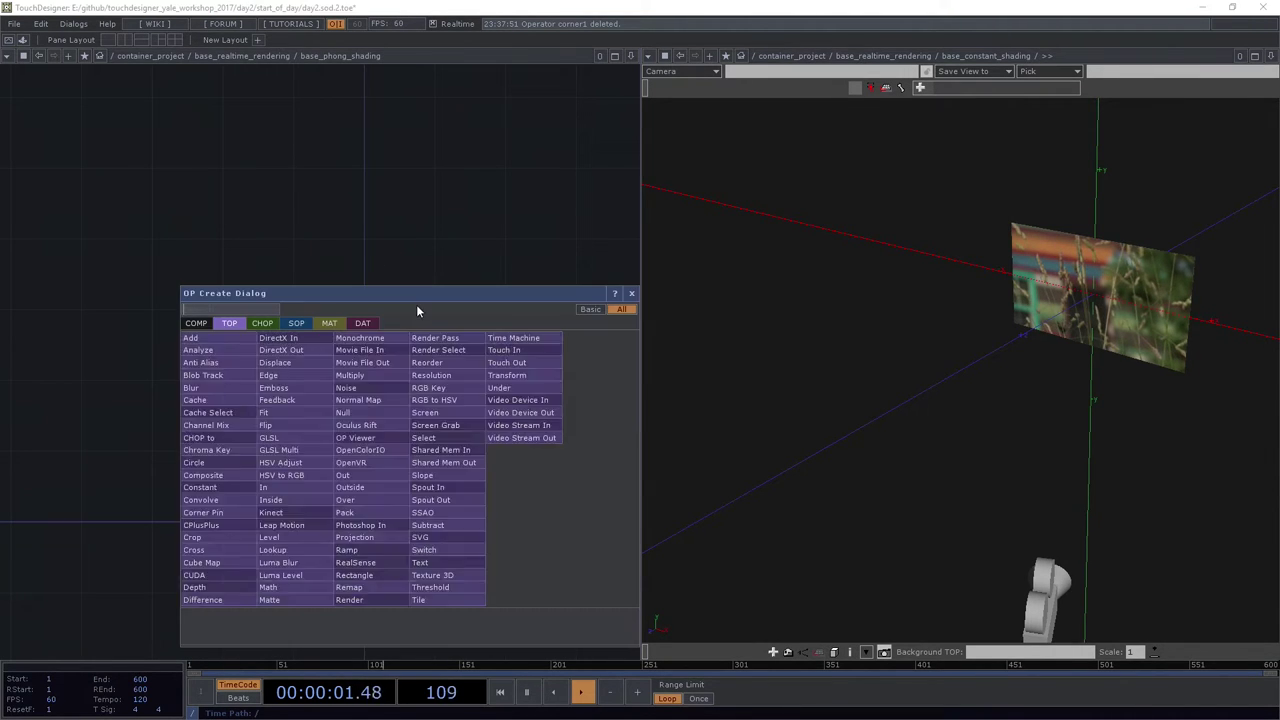
type("ge")
left_click(192, 325)
left_click(212, 412)
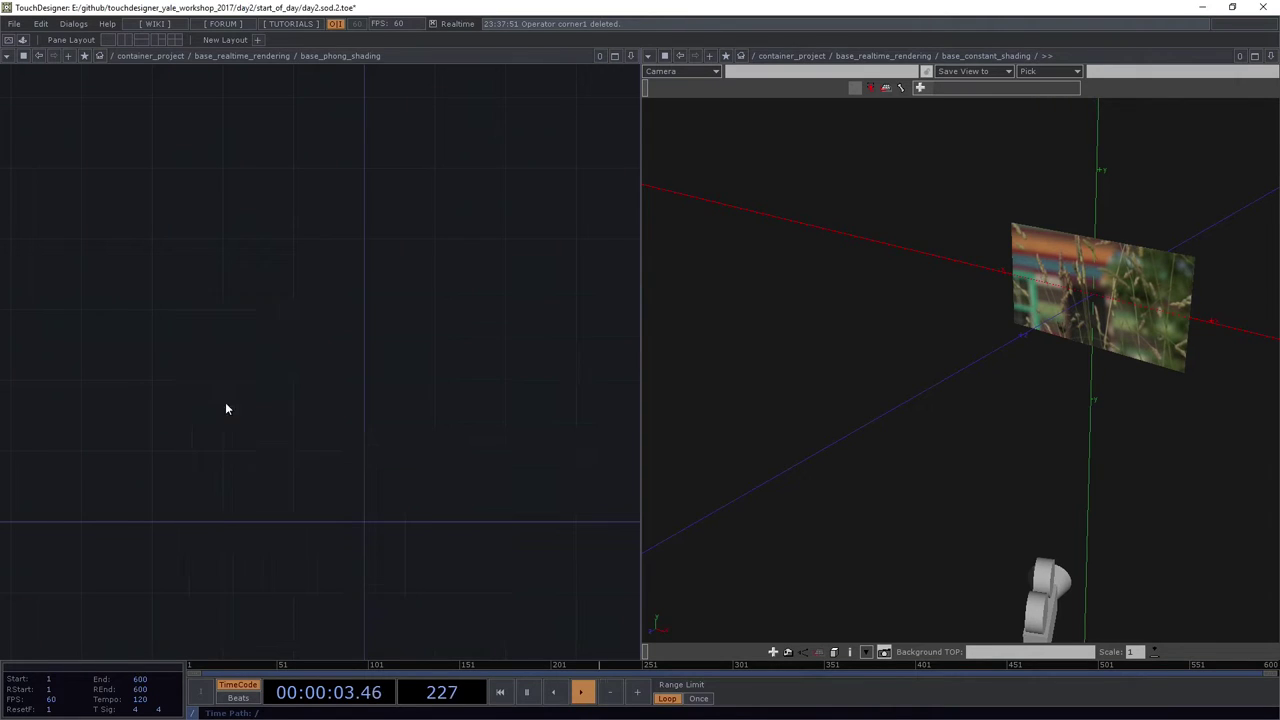
left_click(1271, 56)
left_click(1222, 149)
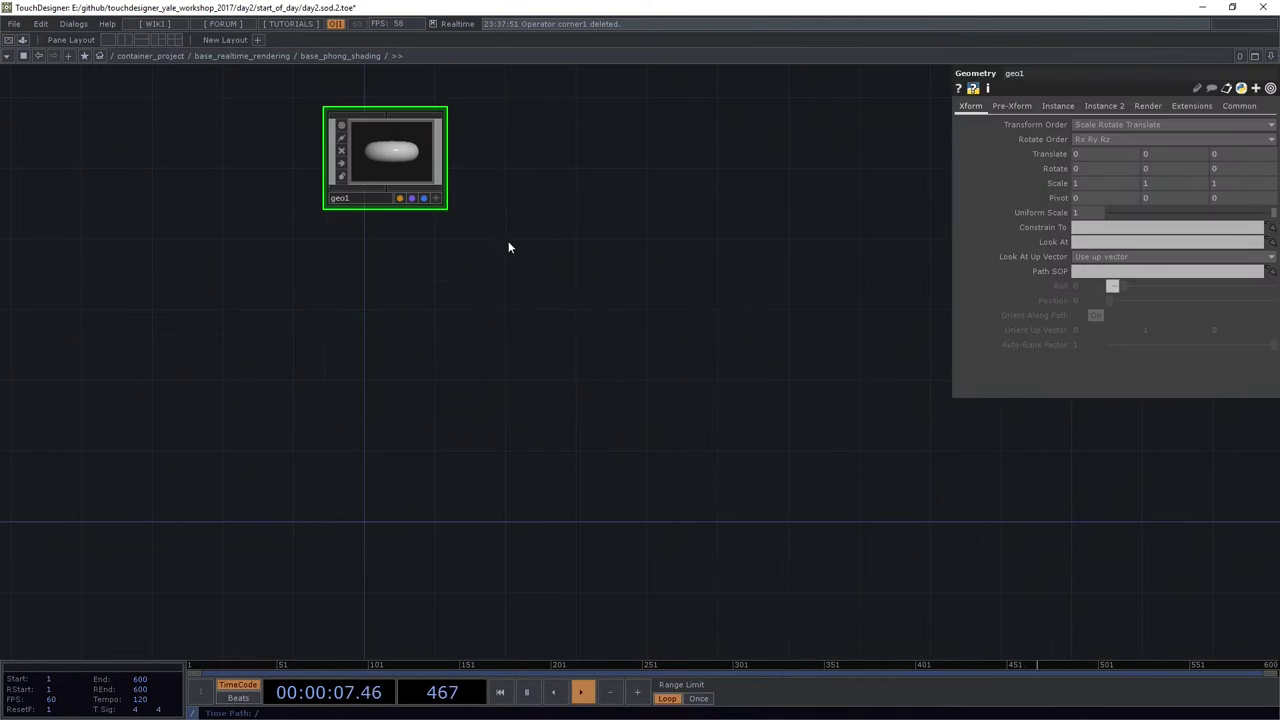
Enter geo1 and delete its default torus
scroll(508, 241, "up", 3)
left_click_drag(302, 107, 331, 149)
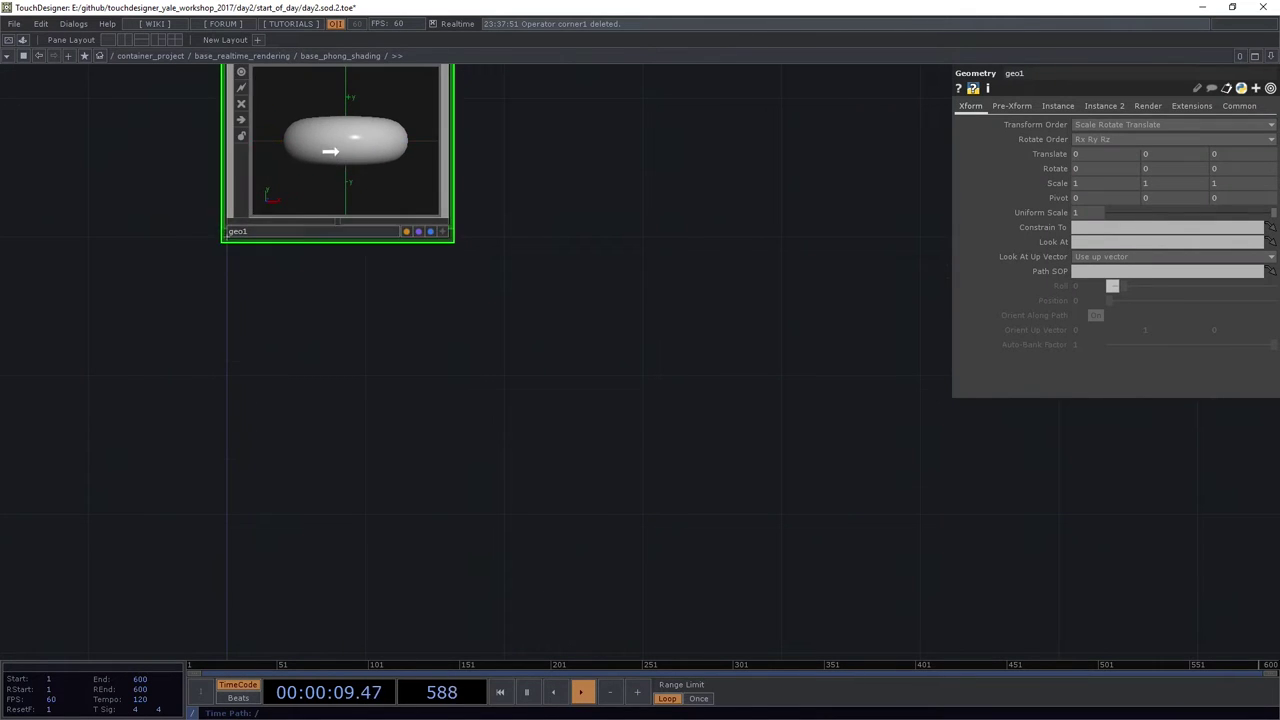
left_click_drag(377, 428, 407, 500)
scroll(400, 297, "up", 8)
scroll(460, 540, "down", 2)
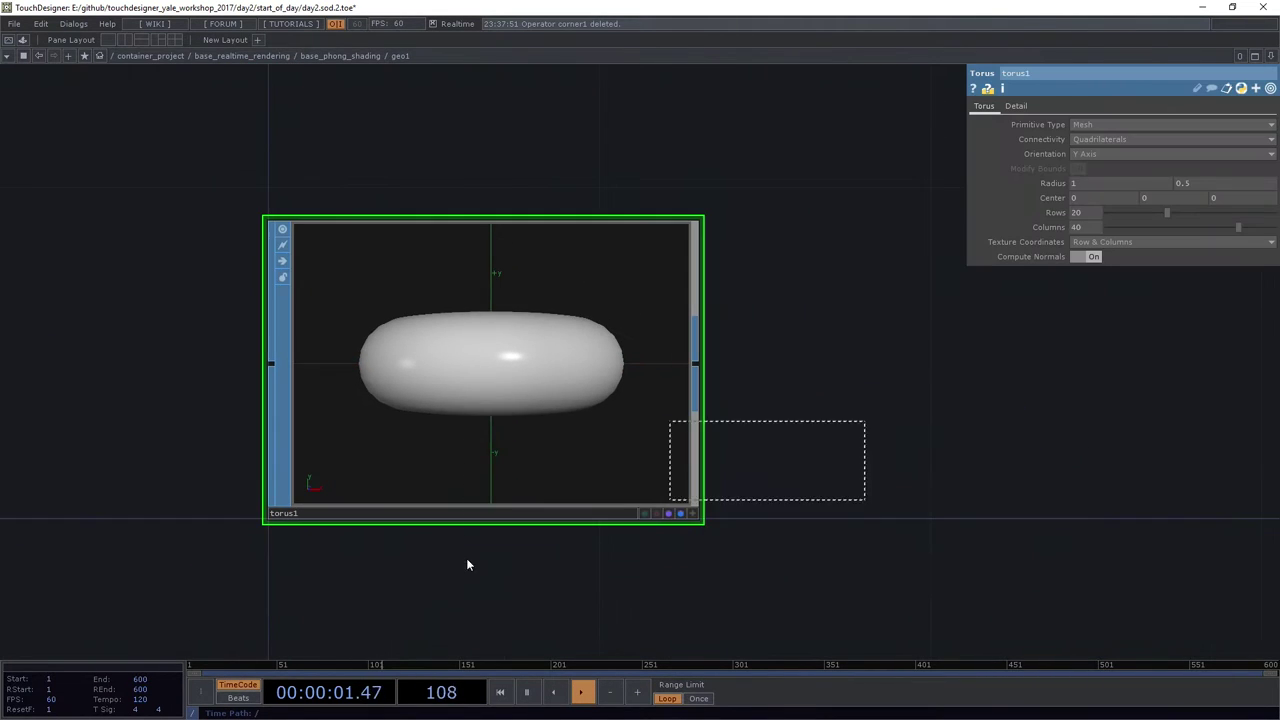
key("Delete")
Add a Rectangle SOP inside geo1 with its render and display flags turned on
key("Tab")
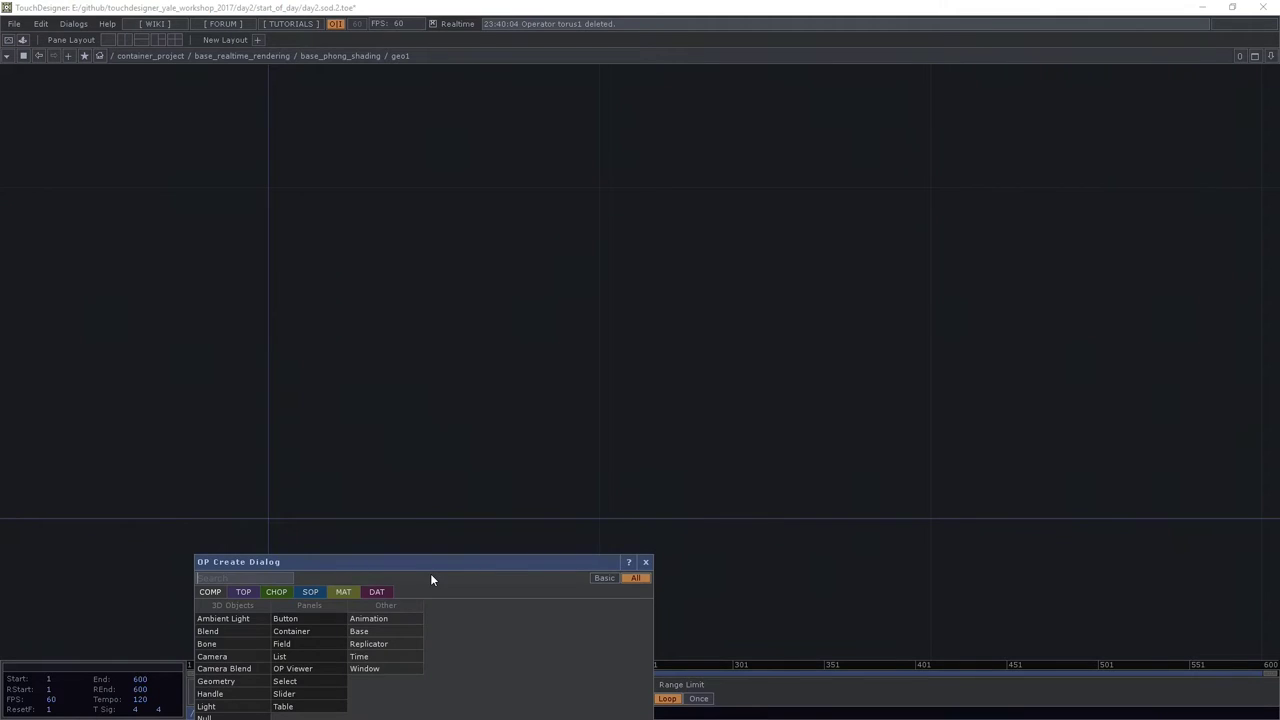
left_click_drag(441, 573, 462, 353)
left_click(331, 370)
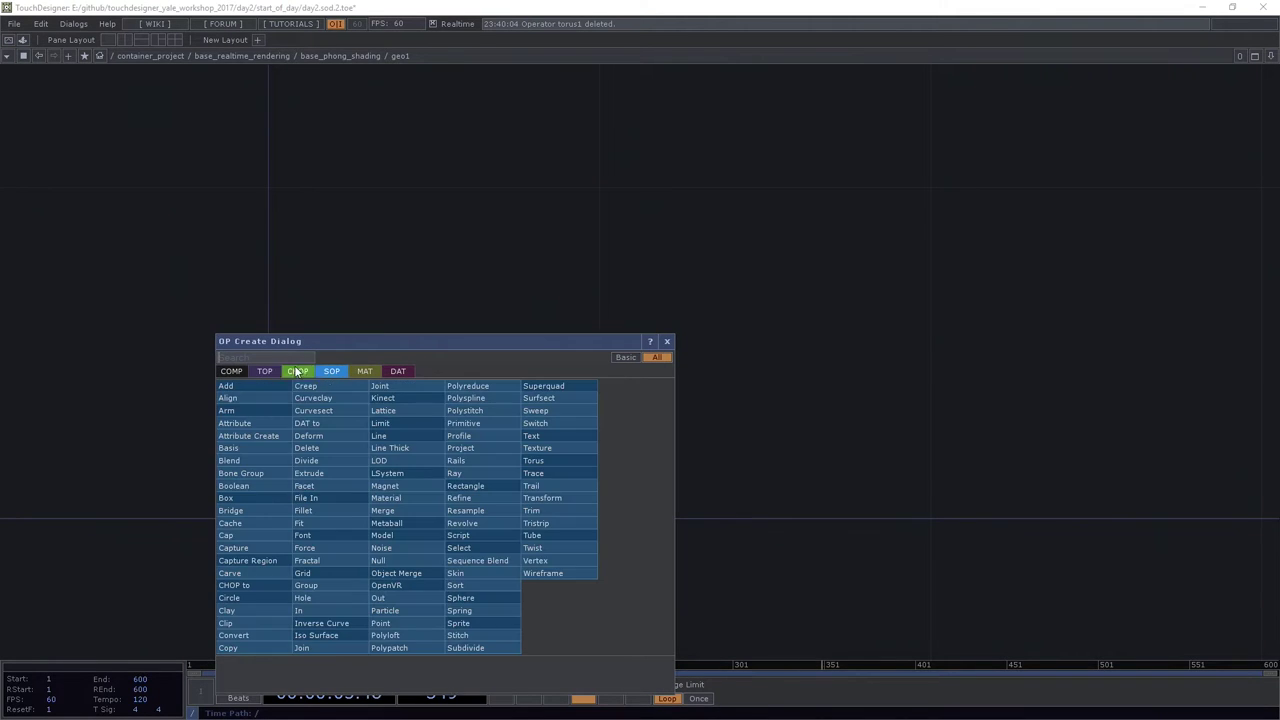
type("rec")
key("Return")
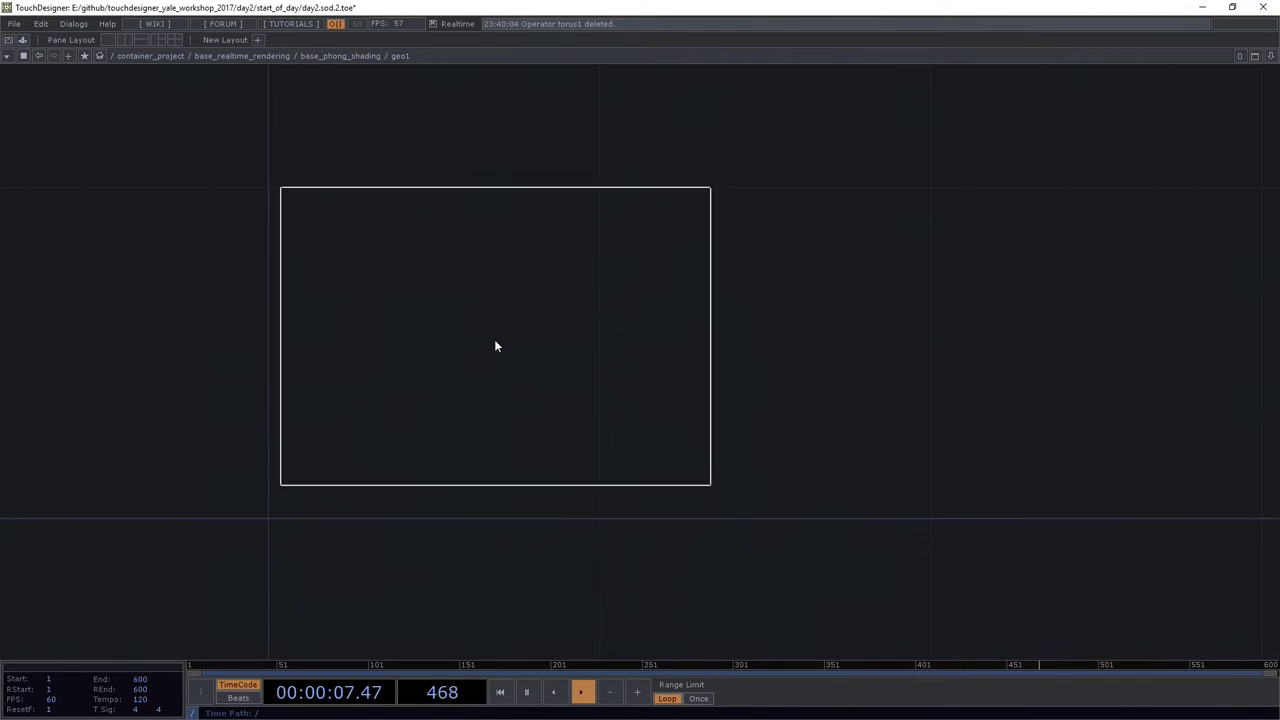
left_click(494, 343)
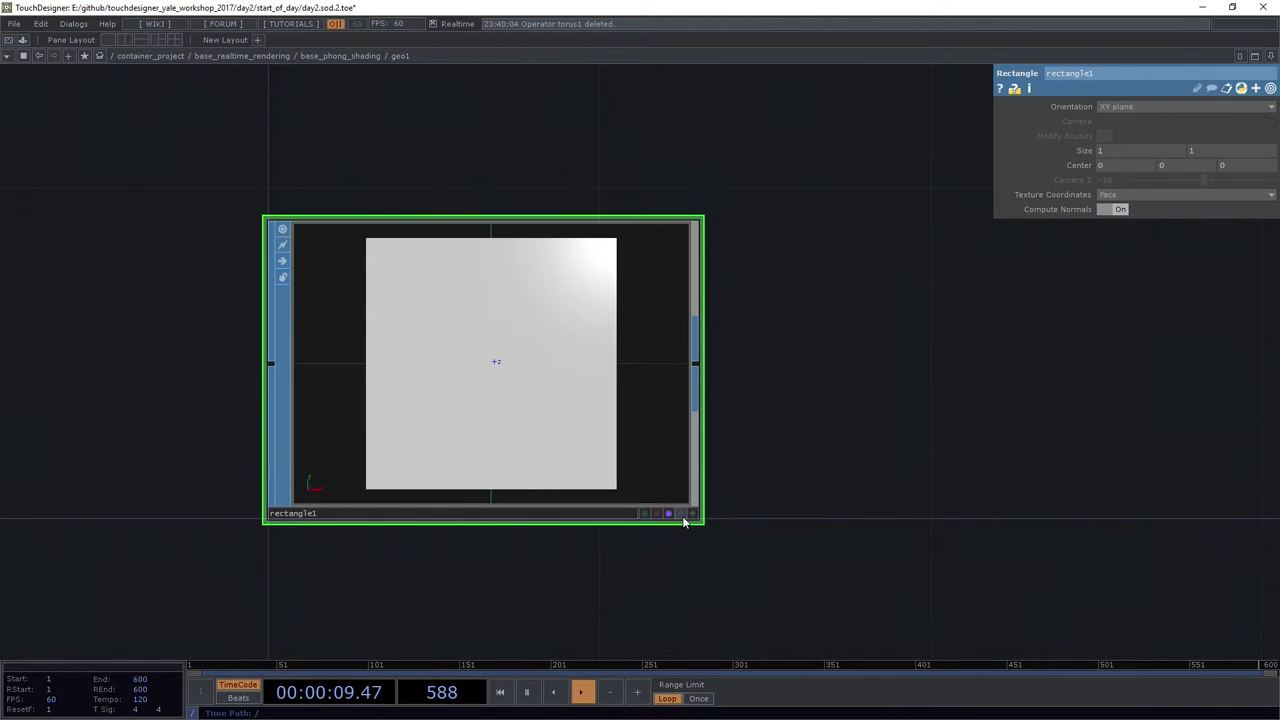
Return to the parent network and set geo1's X scale to 1.778
key("u")
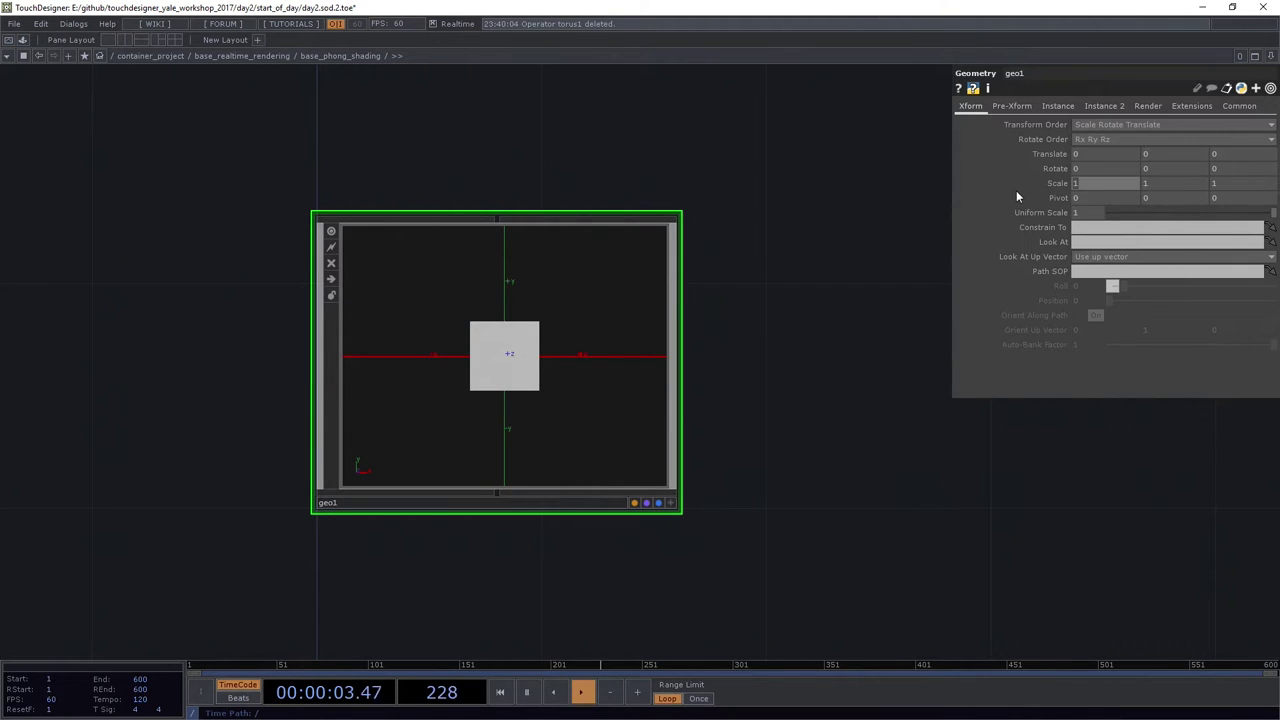
type("1.778")
key("Return")
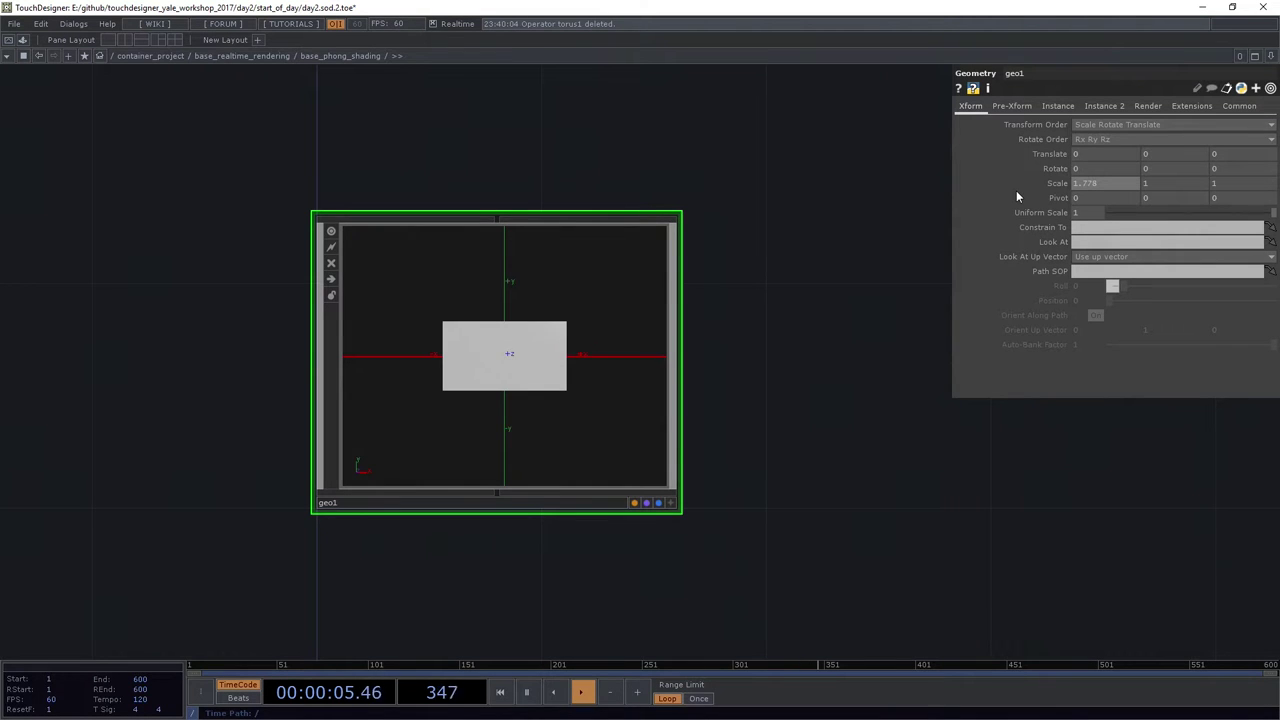
left_click_drag(733, 404, 723, 401)
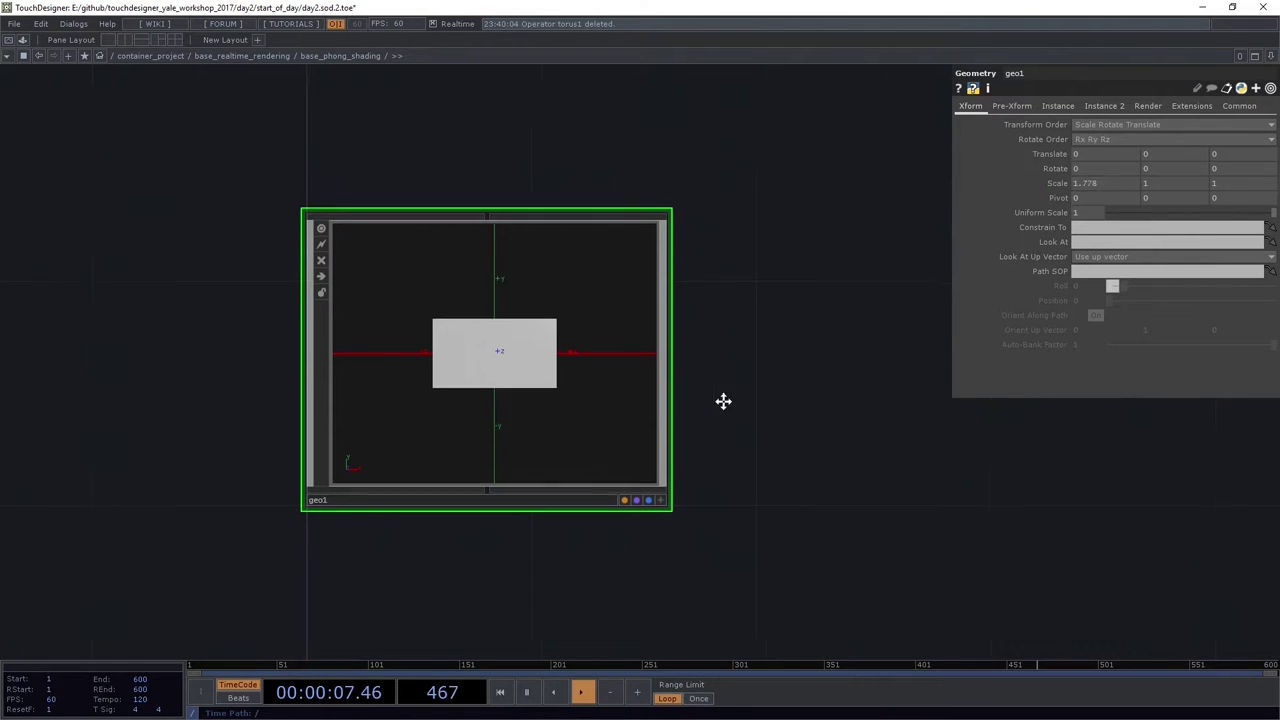
scroll(723, 401, "down", 3)
key("Tab")
left_click(442, 427)
type("ge")
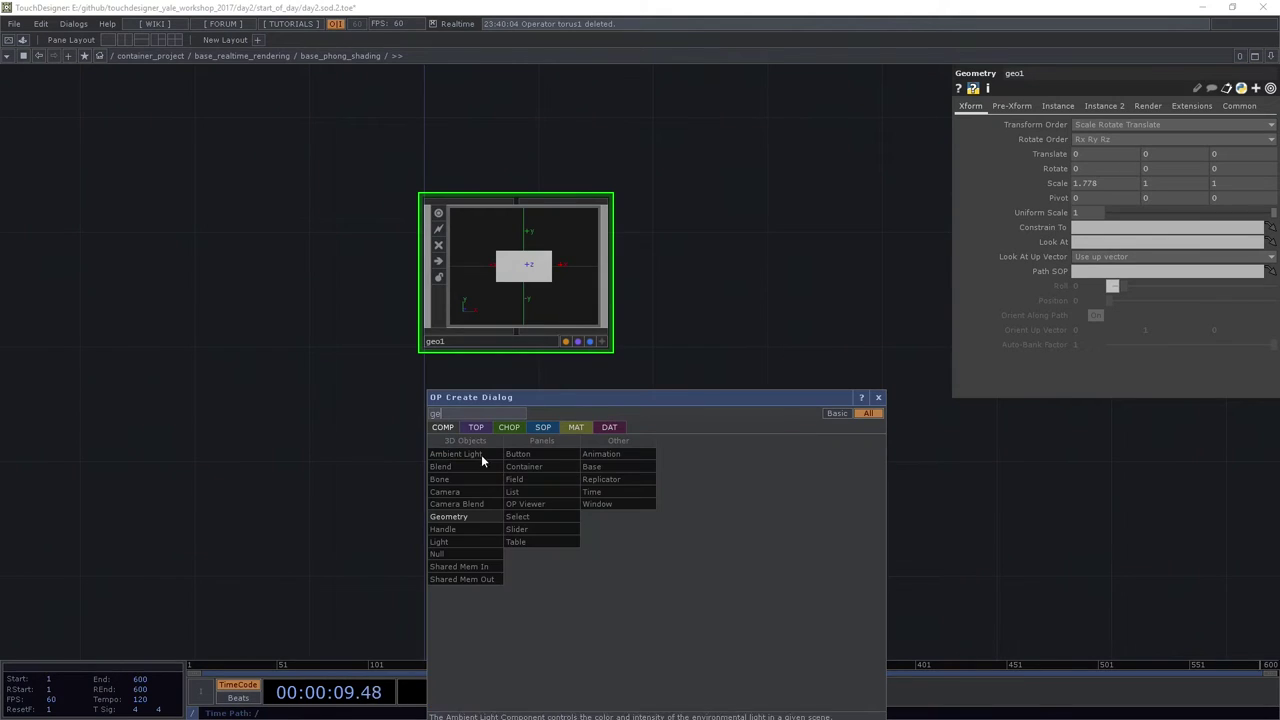
left_click(475, 515)
left_click(515, 447)
scroll(515, 450, "up", 3)
left_click_drag(514, 457, 514, 506)
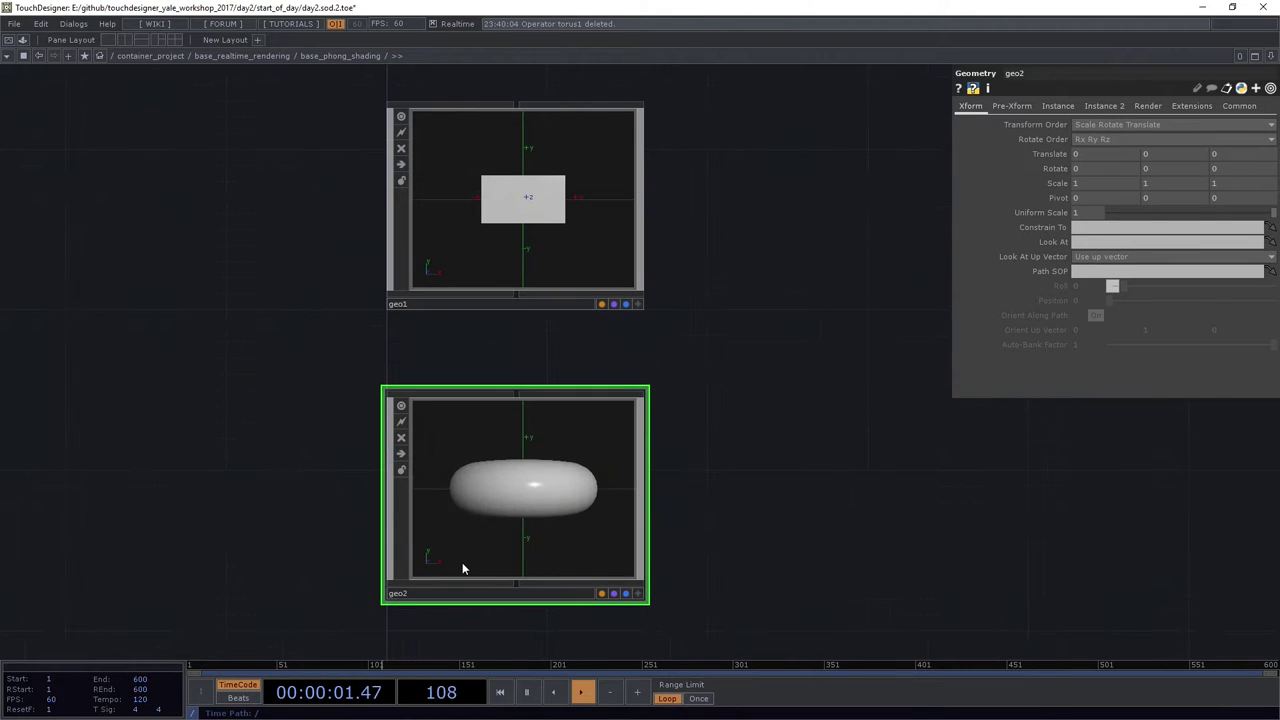
key("Delete")
Add a Camera component below geo1
key("Tab")
left_click_drag(399, 556, 514, 276)
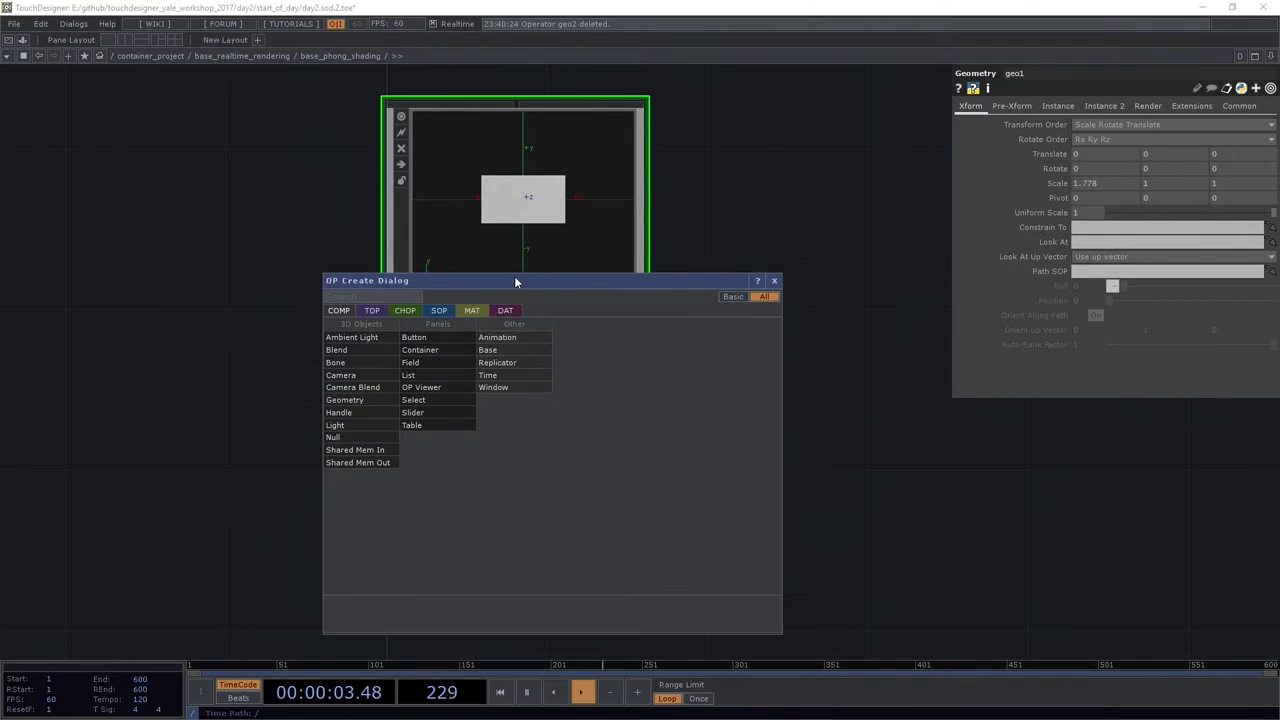
left_click(354, 377)
left_click(545, 580)
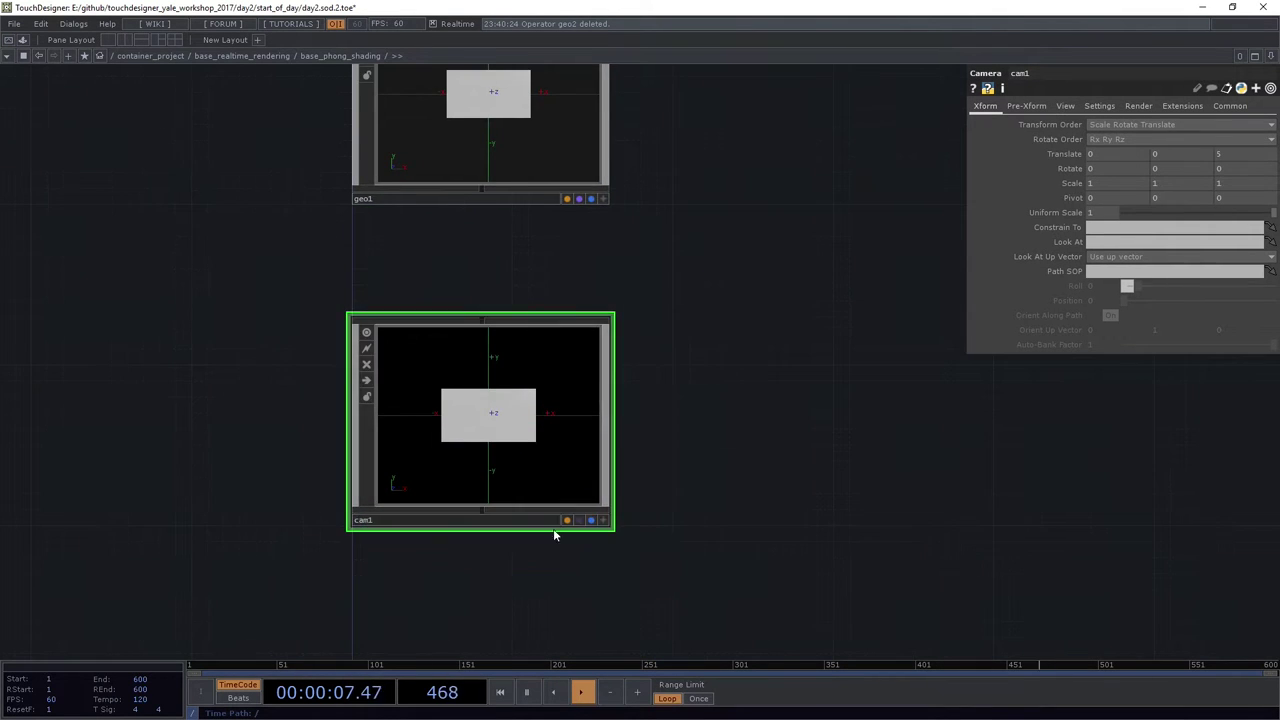
Add a Light component and line it up below the camera
key("Tab")
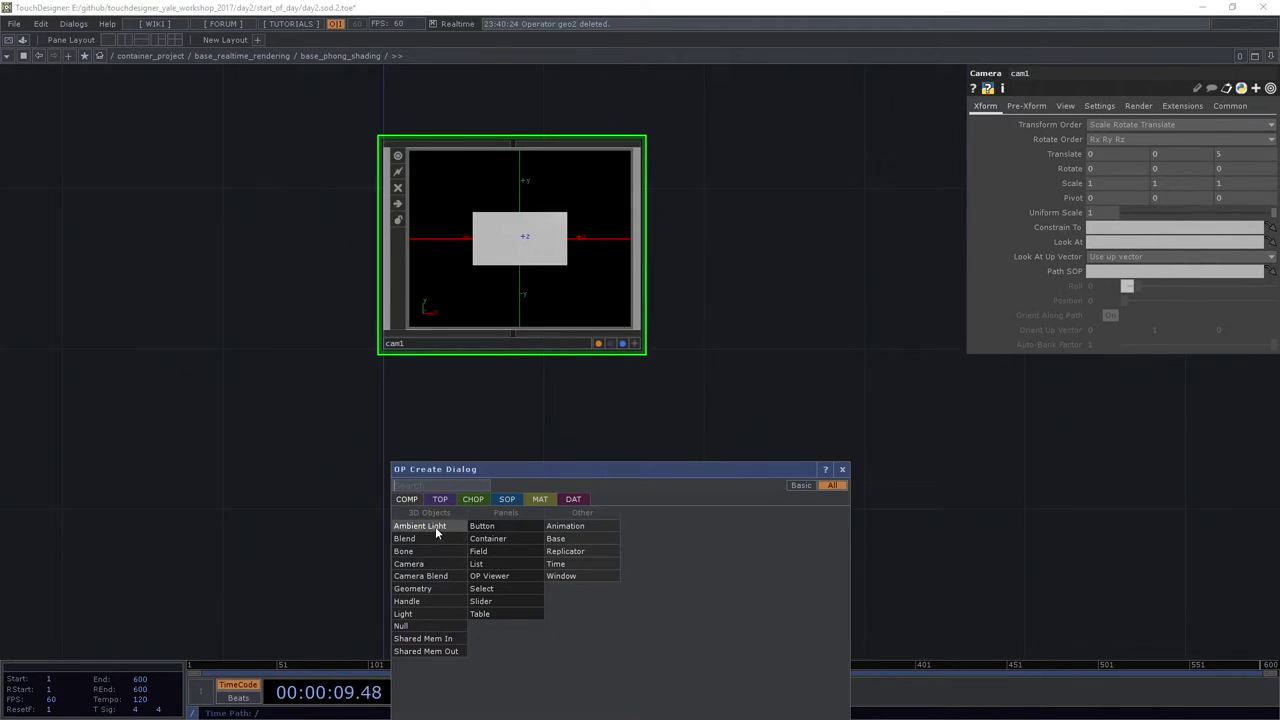
left_click(430, 614)
left_click(541, 503)
left_click_drag(391, 515, 391, 438)
left_click_drag(509, 451, 478, 514)
Add a Render TOP beside the light to render the scene
scroll(728, 392, "down", 5)
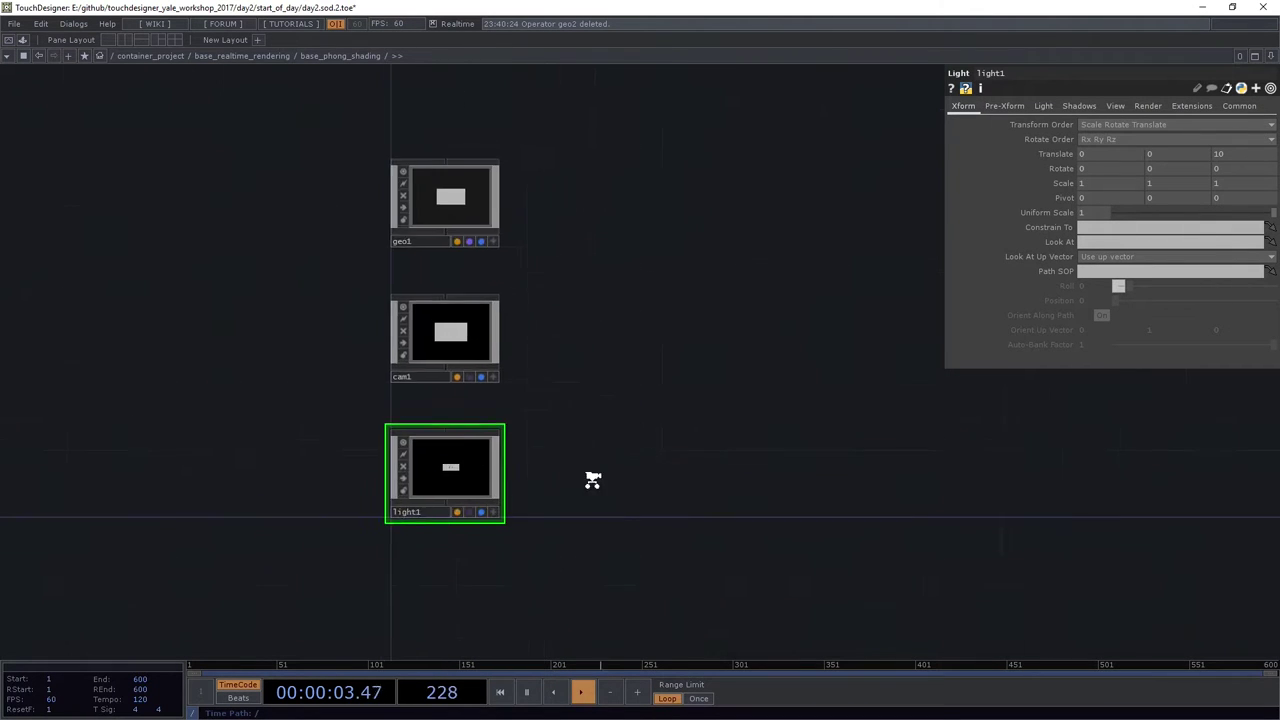
key("Tab")
left_click(427, 541)
type("re")
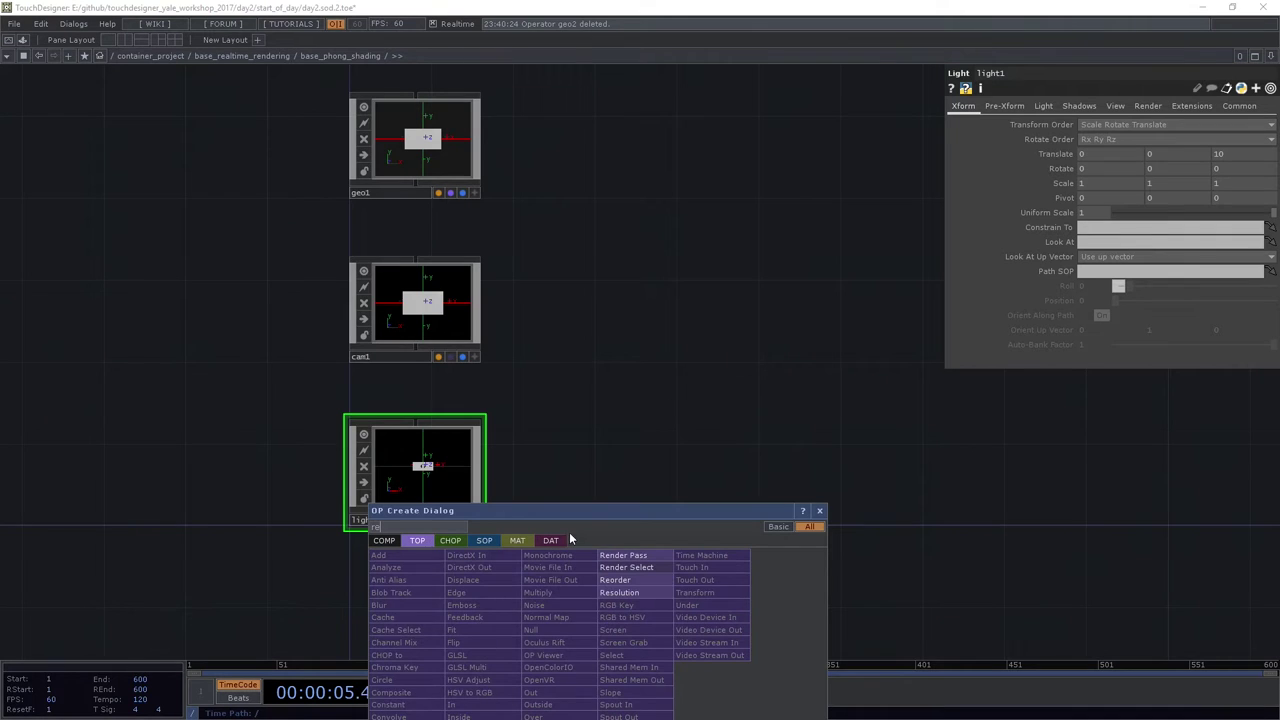
left_click_drag(588, 501, 631, 290)
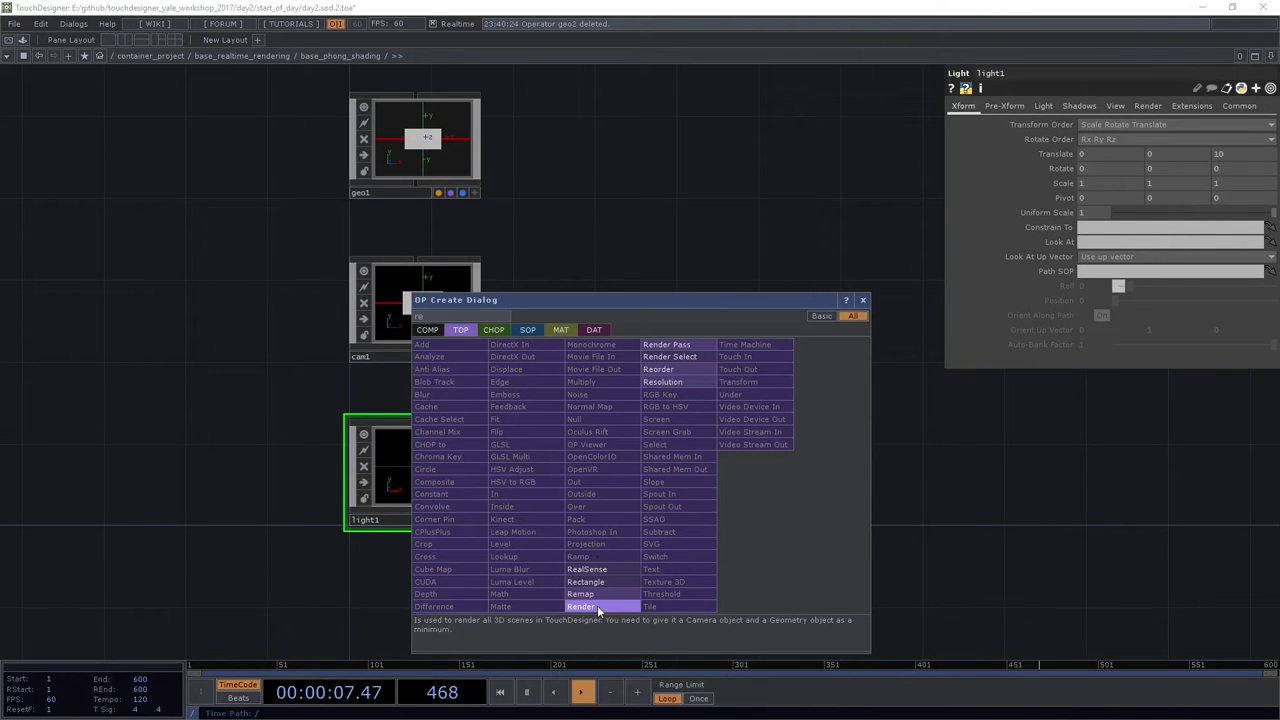
left_click(597, 605)
left_click(643, 488)
scroll(640, 484, "up", 3)
mouse_move(628, 510)
left_mouse_down()
mouse_move(574, 488)
mouse_move(525, 489)
left_mouse_up()
scroll(526, 489, "up", 4)
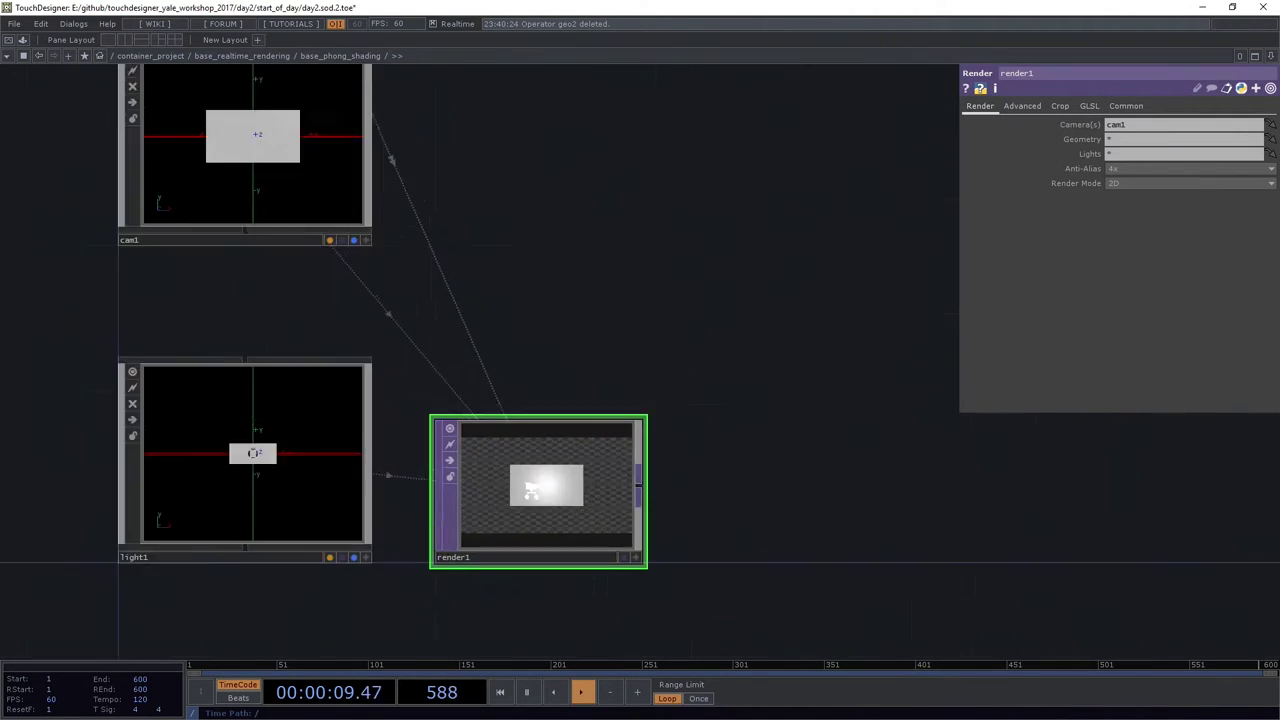
Select cam1, split the workspace into two side-by-side panes, and show the scene in a geometry viewer seen at an angle
scroll(526, 489, "down", 6)
left_click_drag(485, 370, 521, 465)
right_click_drag(597, 365, 344, 443)
left_click_drag(643, 302, 725, 98)
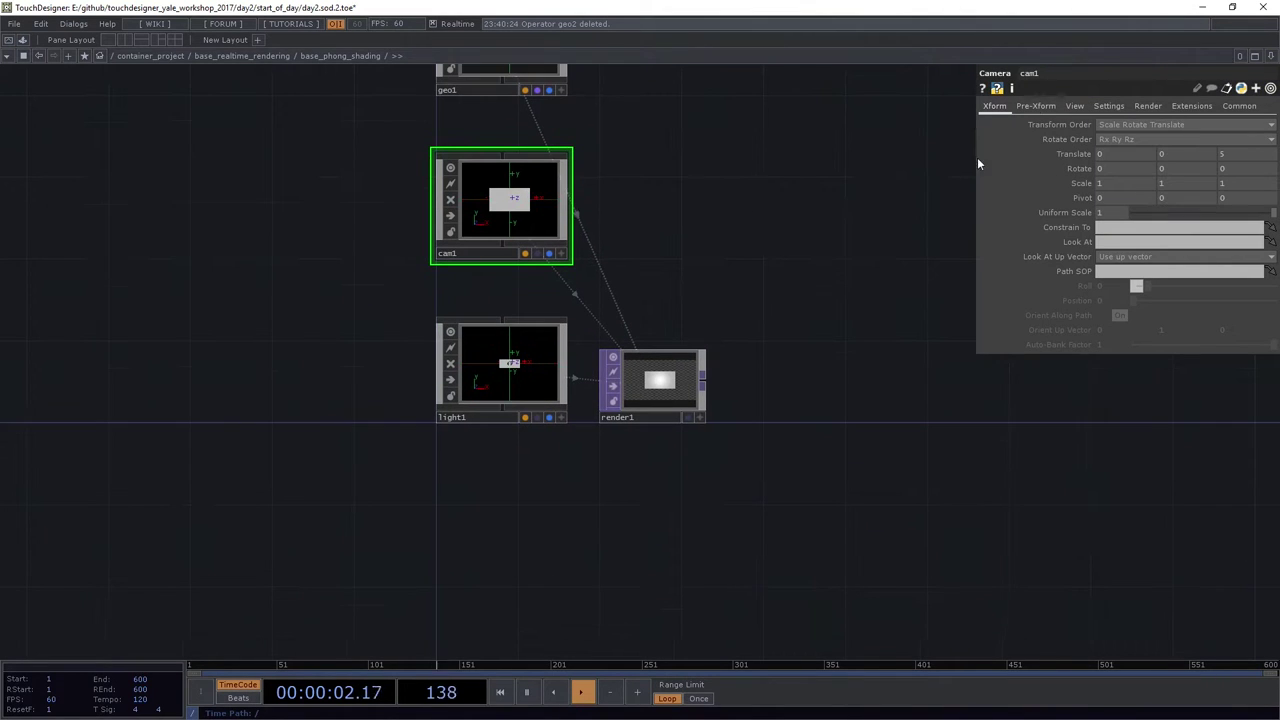
left_click(136, 41)
left_click(649, 56)
left_click(670, 96)
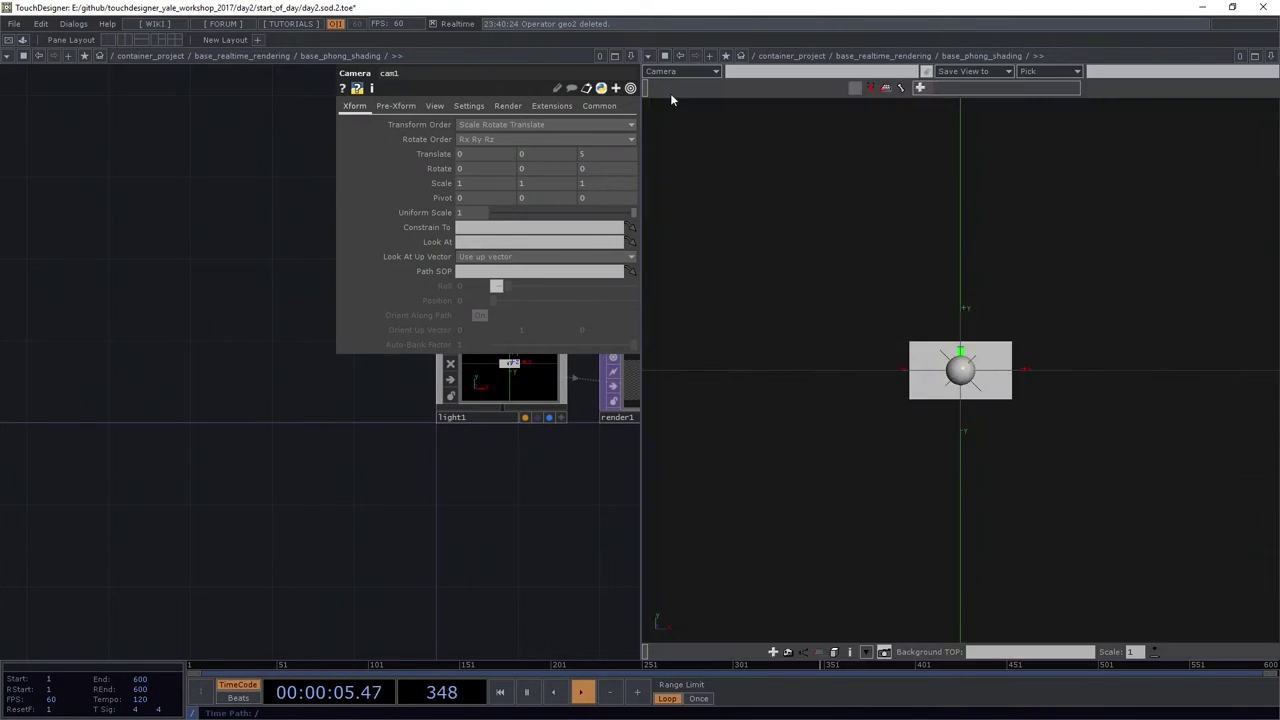
left_click_drag(1027, 478, 956, 468)
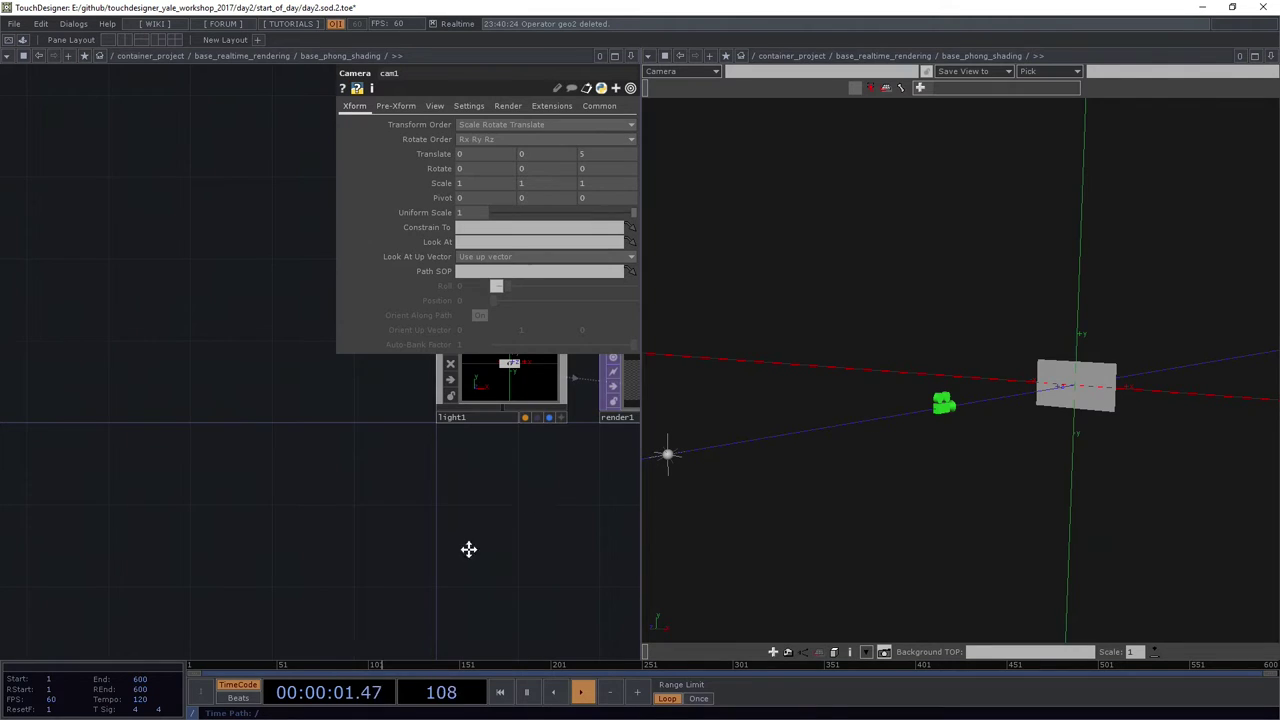
Move cam1 closer to the rectangle by setting its Z translate to 2.6
left_click_drag(469, 549, 222, 504)
scroll(260, 434, "up", 4)
left_click(100, 369)
left_click(147, 134)
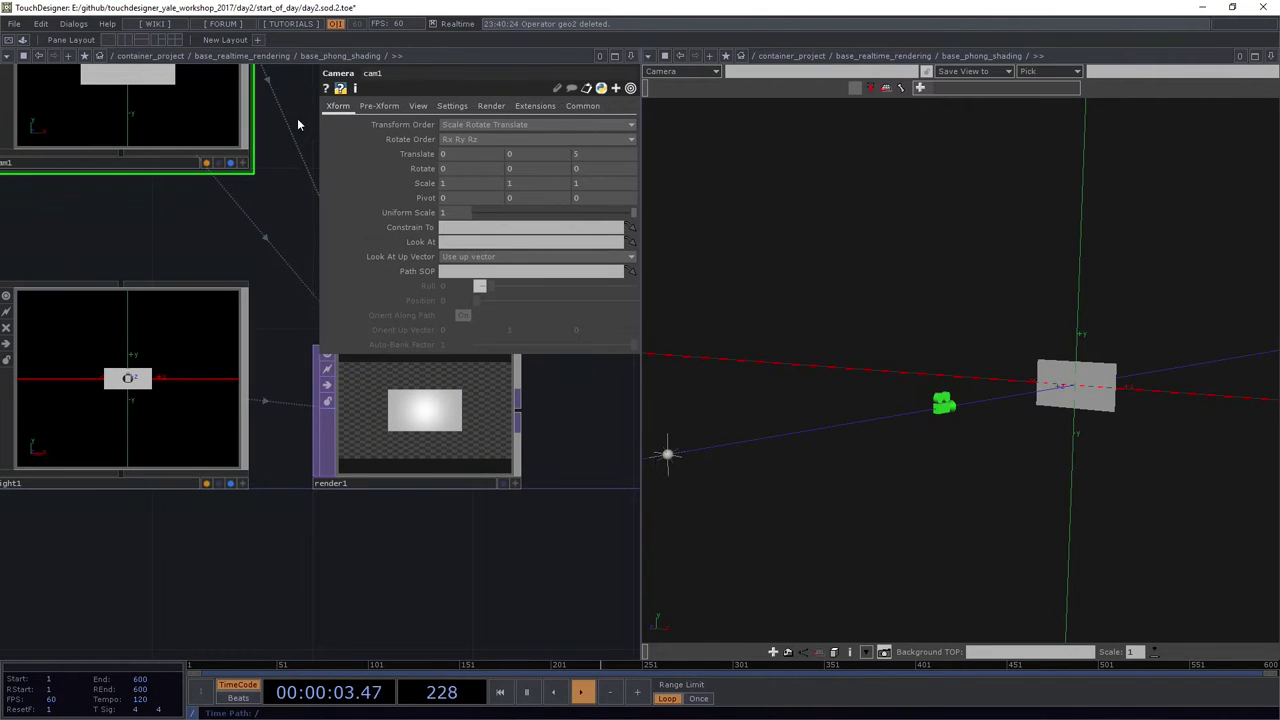
middle_click_drag(604, 154, 559, 138)
Add a Phong material in the empty area beside the scene components
scroll(268, 243, "down", 3)
left_click_drag(160, 378, 288, 375)
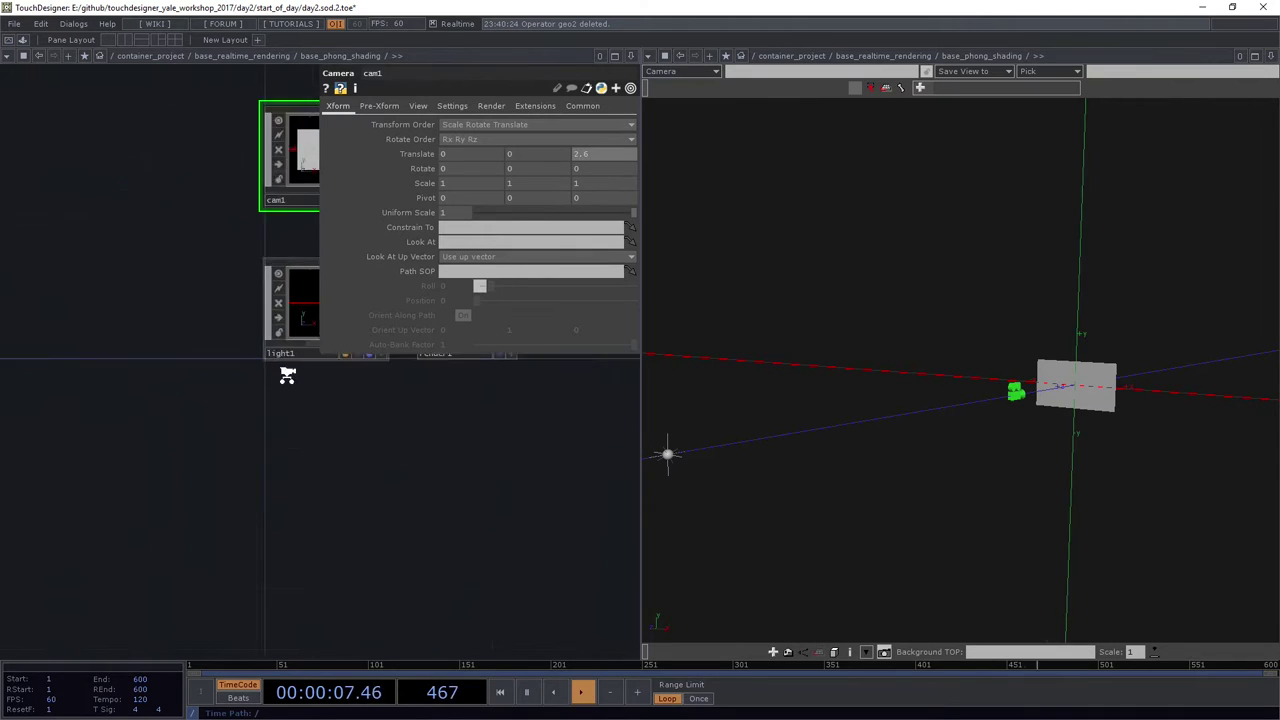
scroll(287, 375, "up", 3)
key("Tab")
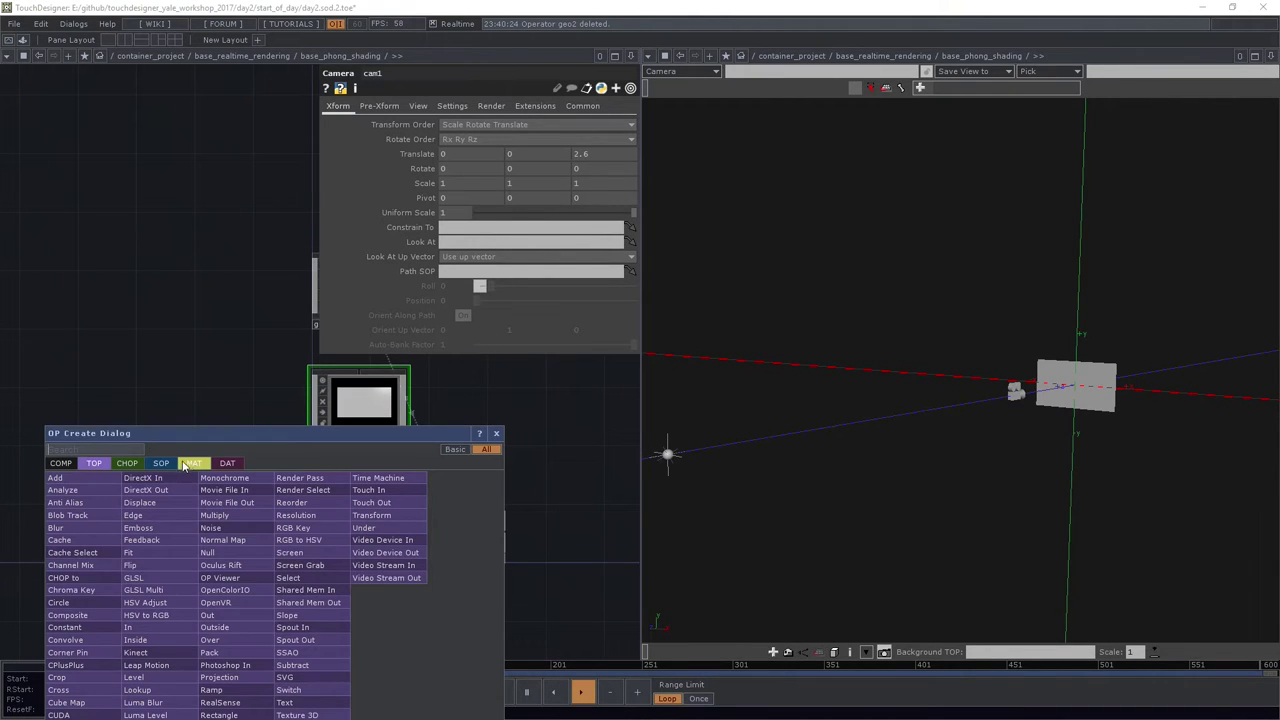
left_click(187, 464)
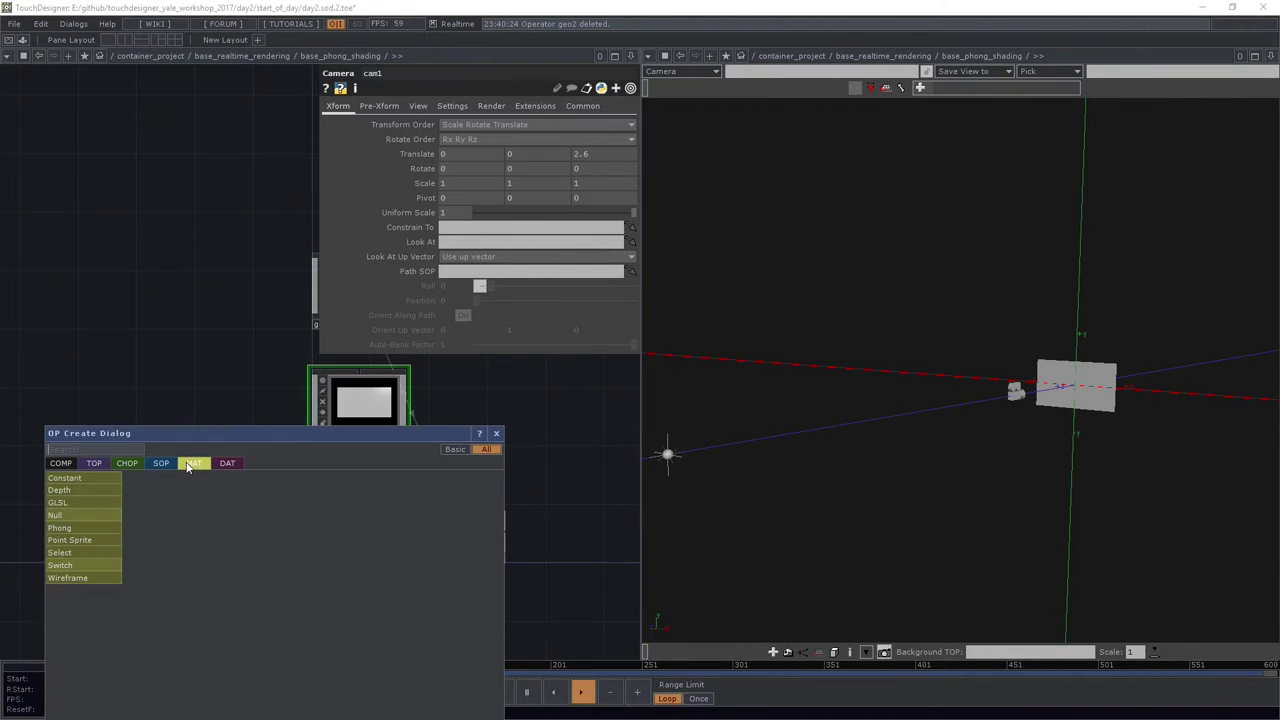
left_click(89, 553)
scroll(221, 416, "up", 4)
left_click(209, 294)
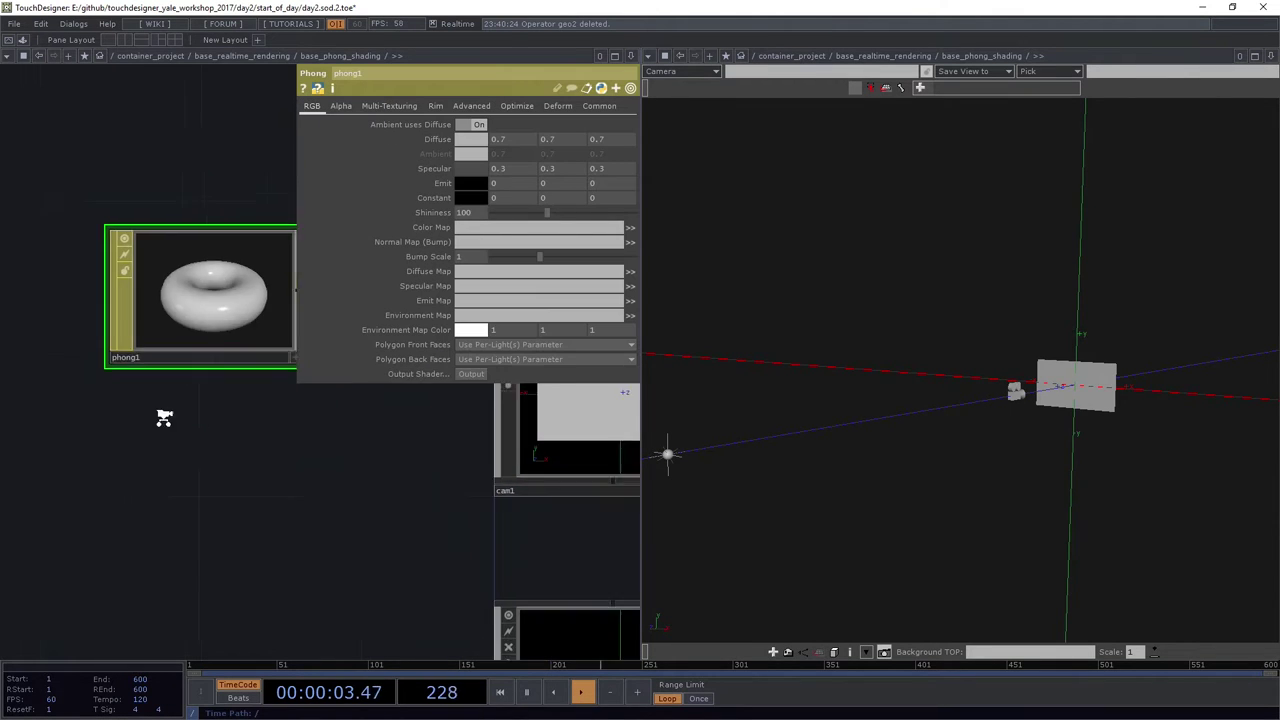
Reposition the Phong material so it sits in front of geo1 at about the same height
scroll(160, 419, "down", 2)
left_click_drag(185, 289, 185, 377)
scroll(185, 377, "up", 1)
left_click_drag(147, 472, 135, 324)
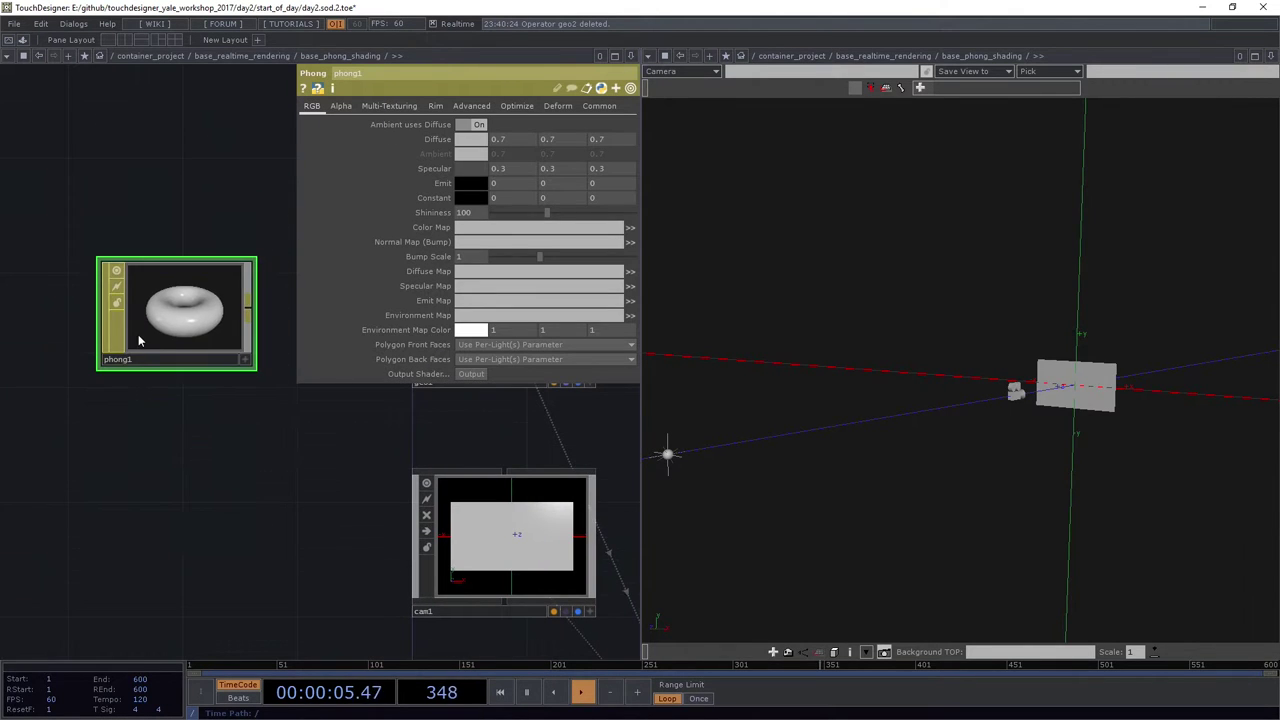
left_click_drag(152, 387, 124, 471)
scroll(160, 385, "up", 3)
scroll(123, 473, "down", 4)
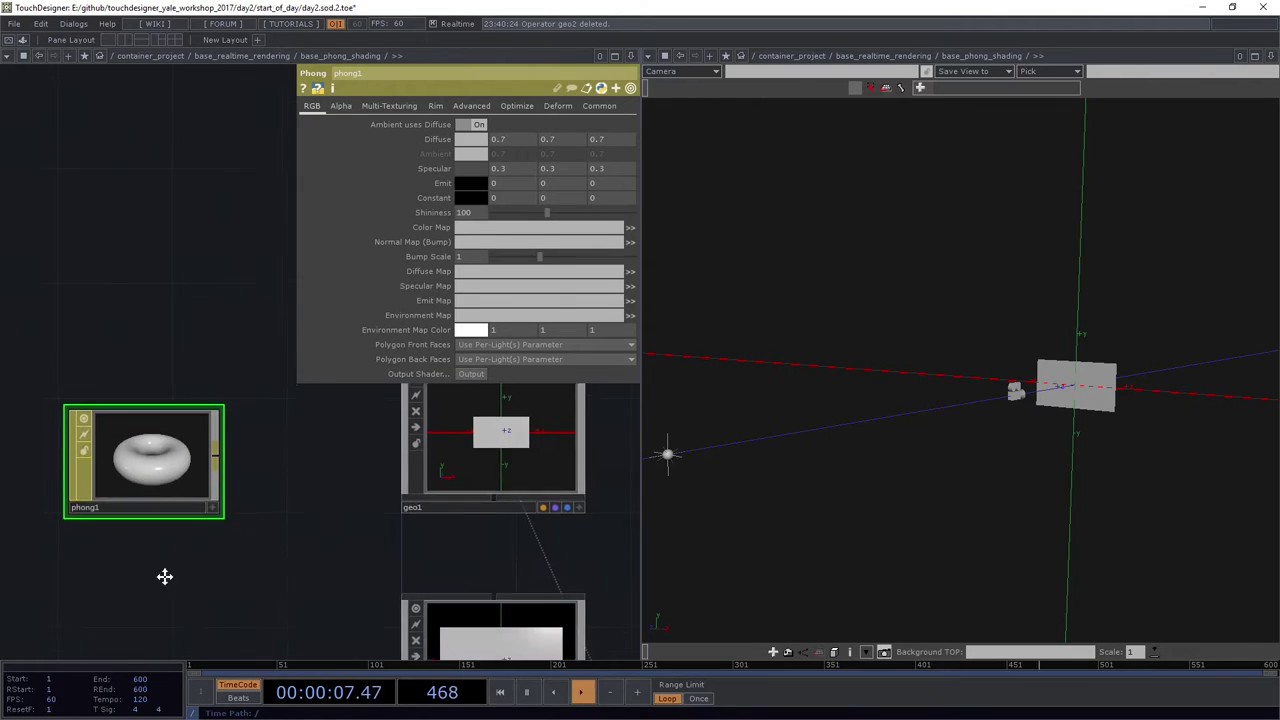
Assign the Phong material to geo1 as its material
left_click_drag(163, 577, 159, 601)
scroll(153, 515, "up", 2)
left_click_drag(155, 514, 568, 485)
left_click(650, 473)
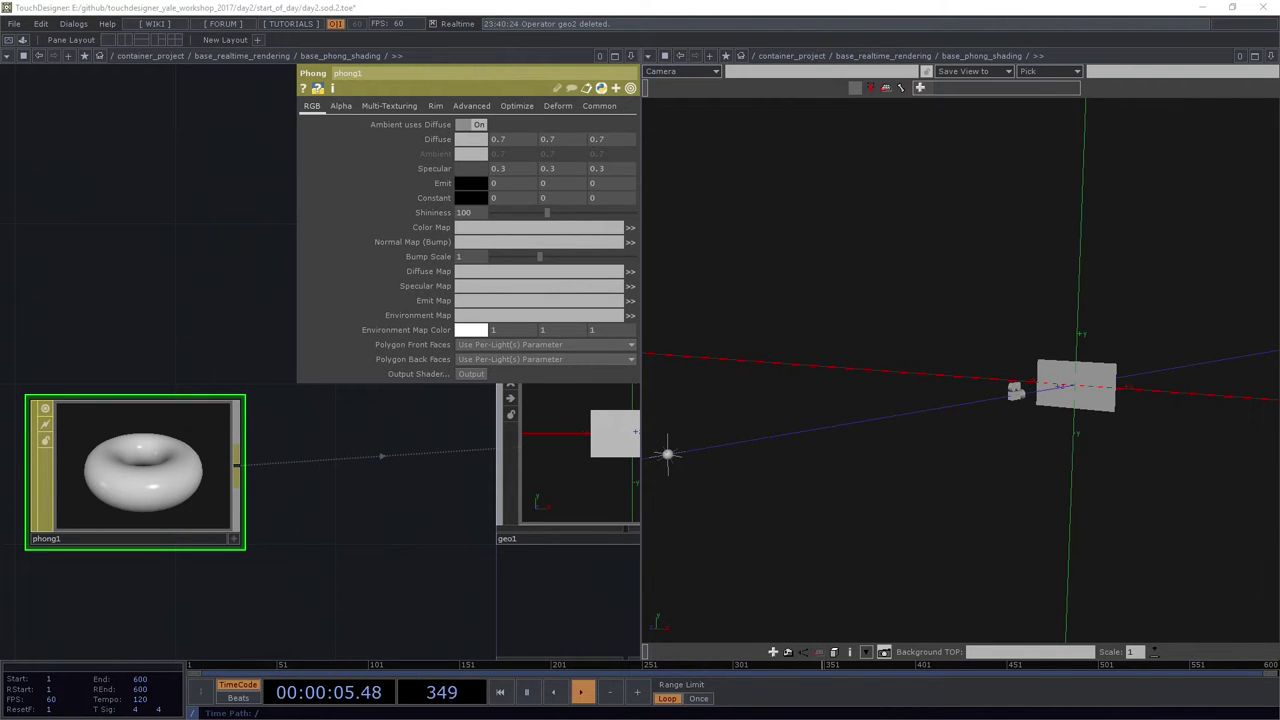
Switch to the browser, review the Wikipedia article on Phong shading down to the reflection model section, and close the browser
mouse_move(1279, 200)
left_mouse_down()
mouse_move(1278, 186)
mouse_move(526, 45)
mouse_move(527, 62)
left_mouse_up()
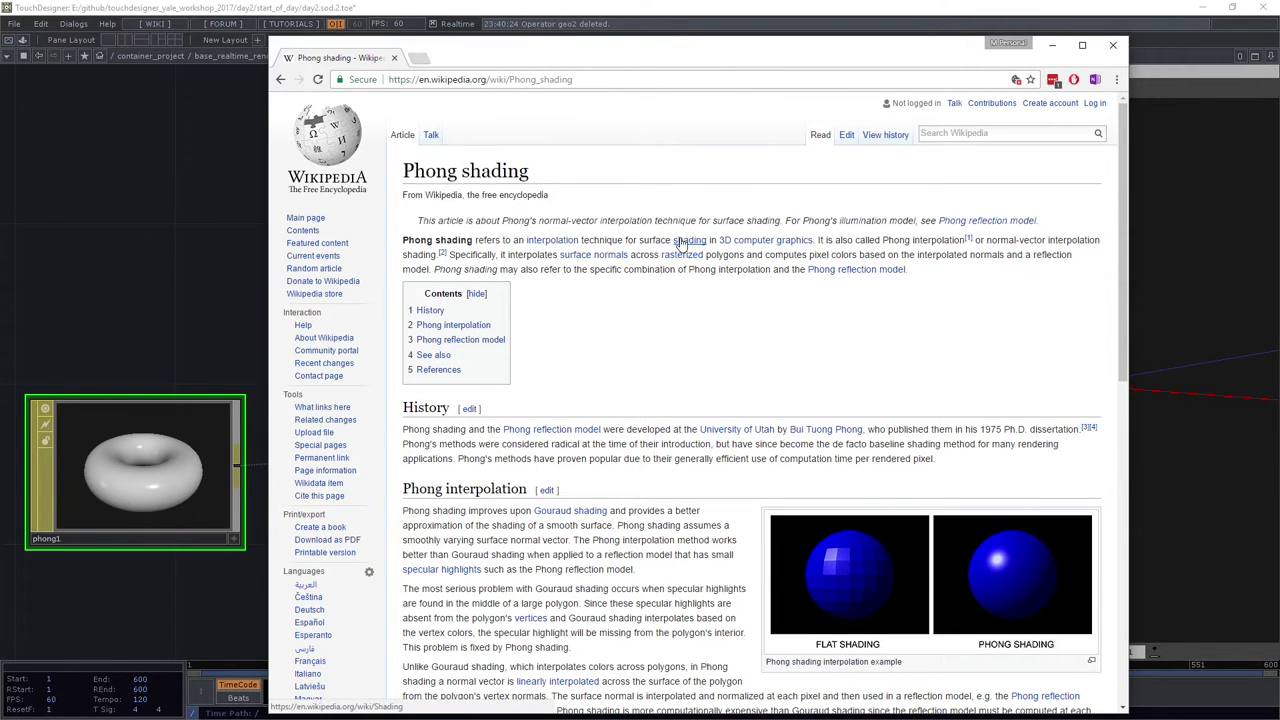
scroll(707, 290, "down", 4)
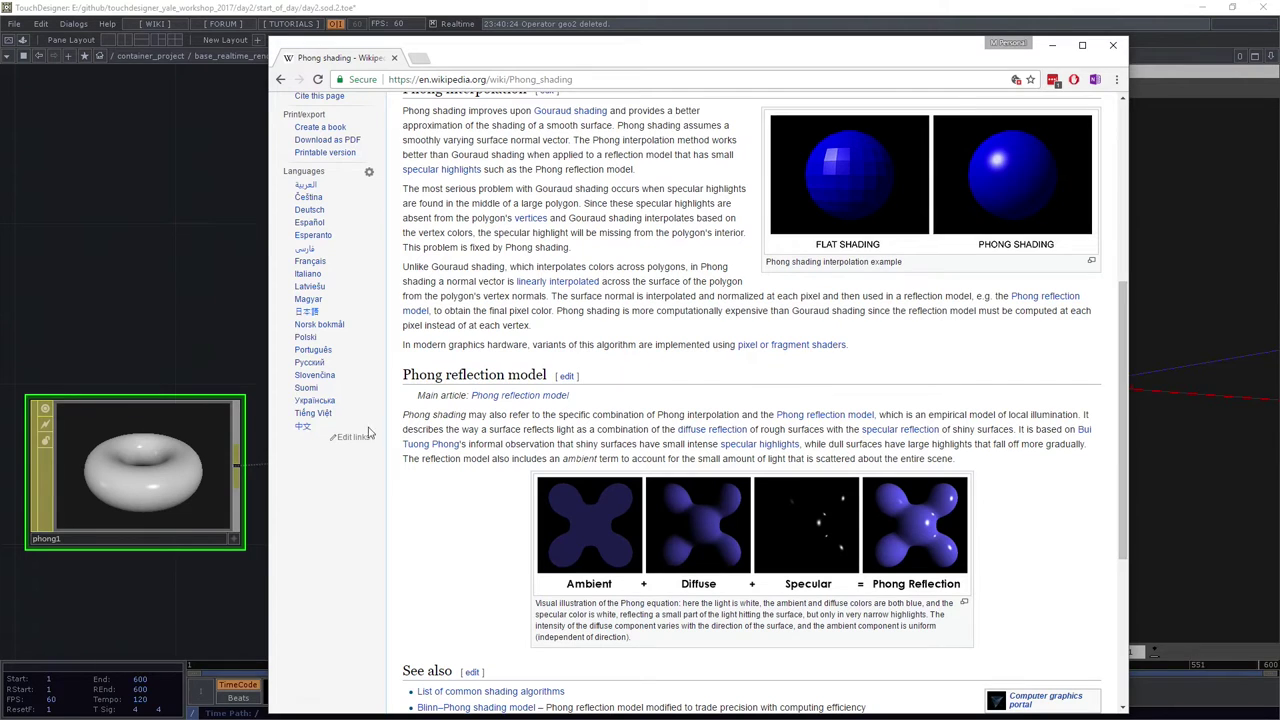
scroll(700, 405, "down", 5)
scroll(704, 407, "up", 4)
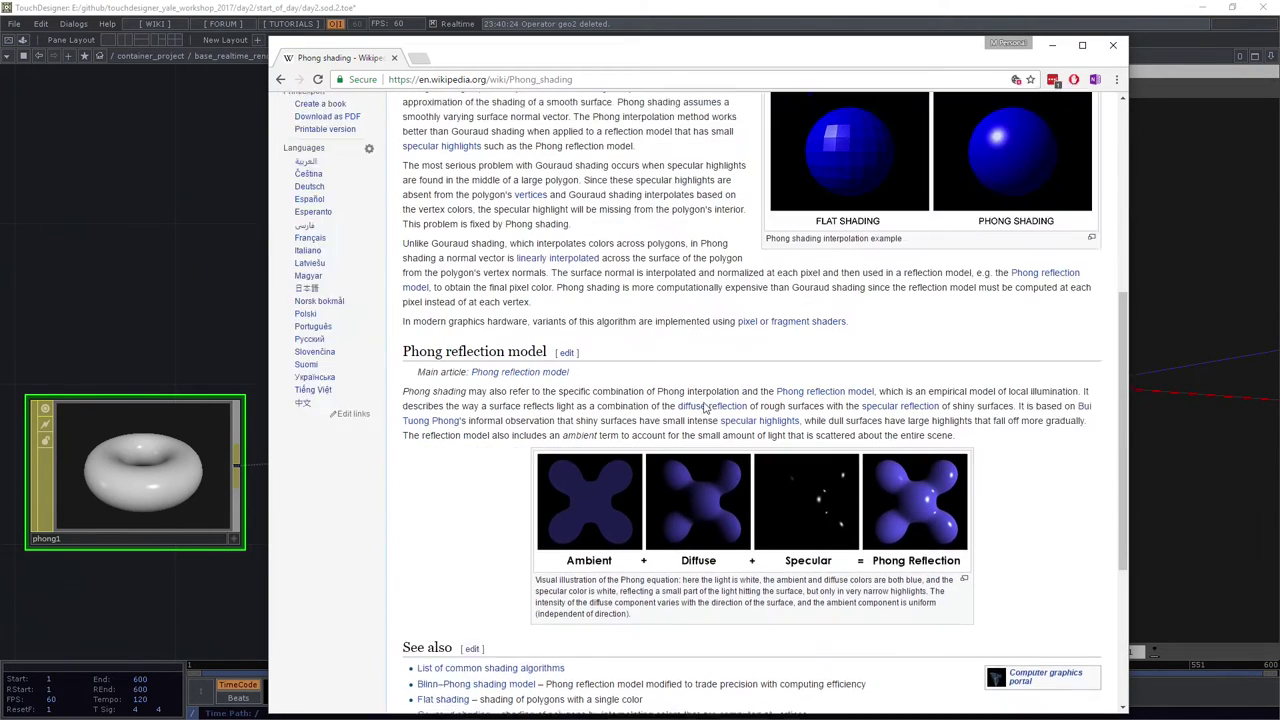
scroll(704, 407, "up", 1)
left_click(1113, 45)
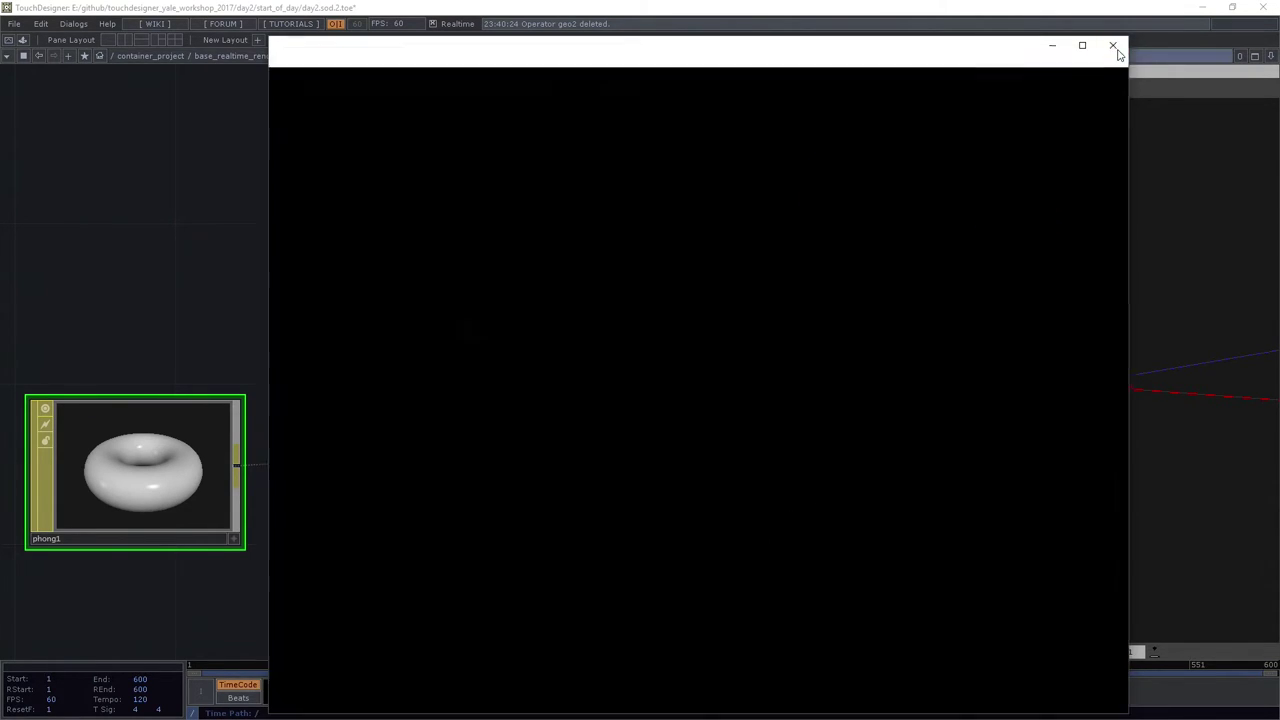
left_click_drag(858, 498, 857, 503)
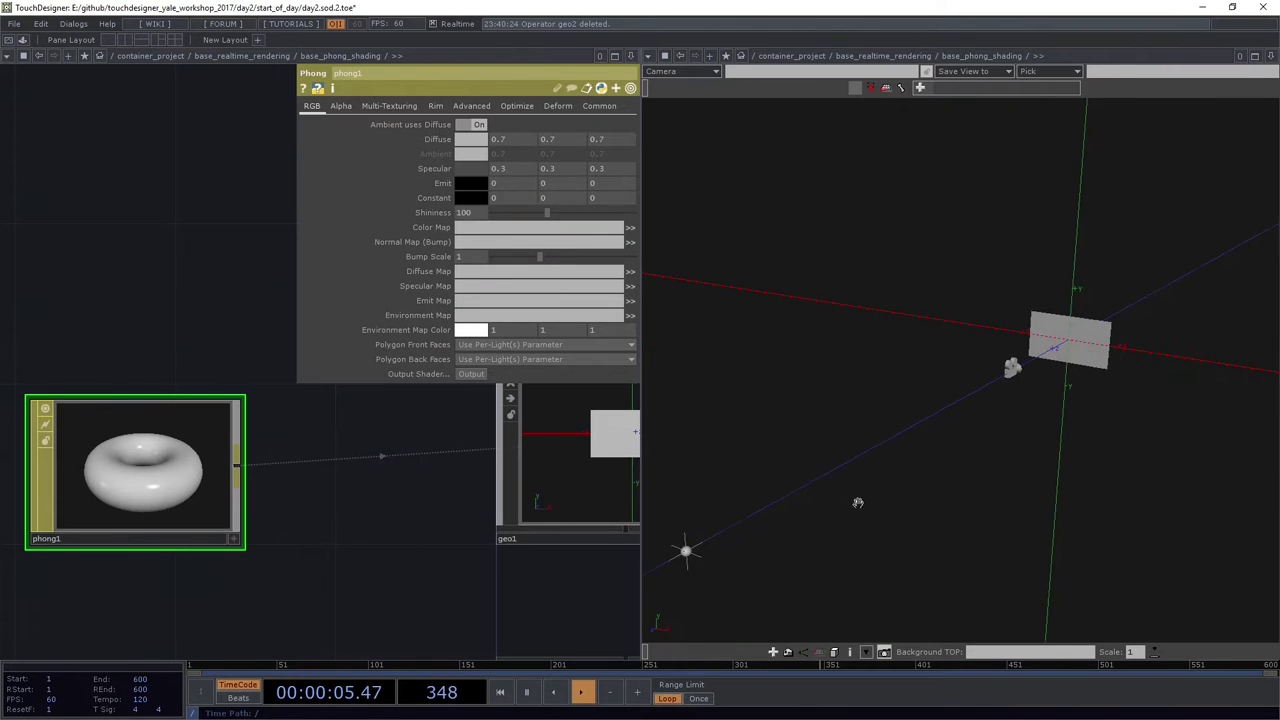
scroll(298, 531, "down", 4)
left_click_drag(507, 583, 79, 252)
key("ctrl+z")
scroll(480, 522, "up", 4)
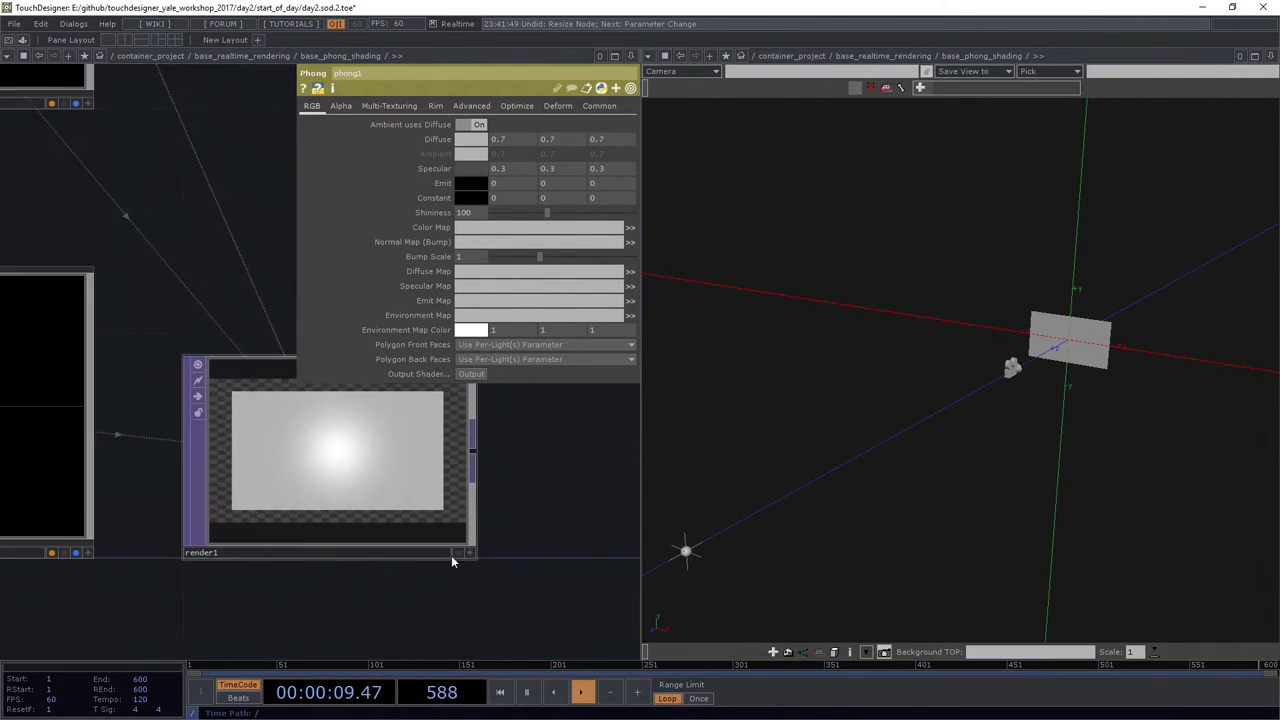
Add a Movie File In TOP in the empty area upstream of the Phong material
scroll(449, 555, "down", 6)
left_click_drag(125, 398, 256, 478)
scroll(250, 463, "up", 2)
key("Tab")
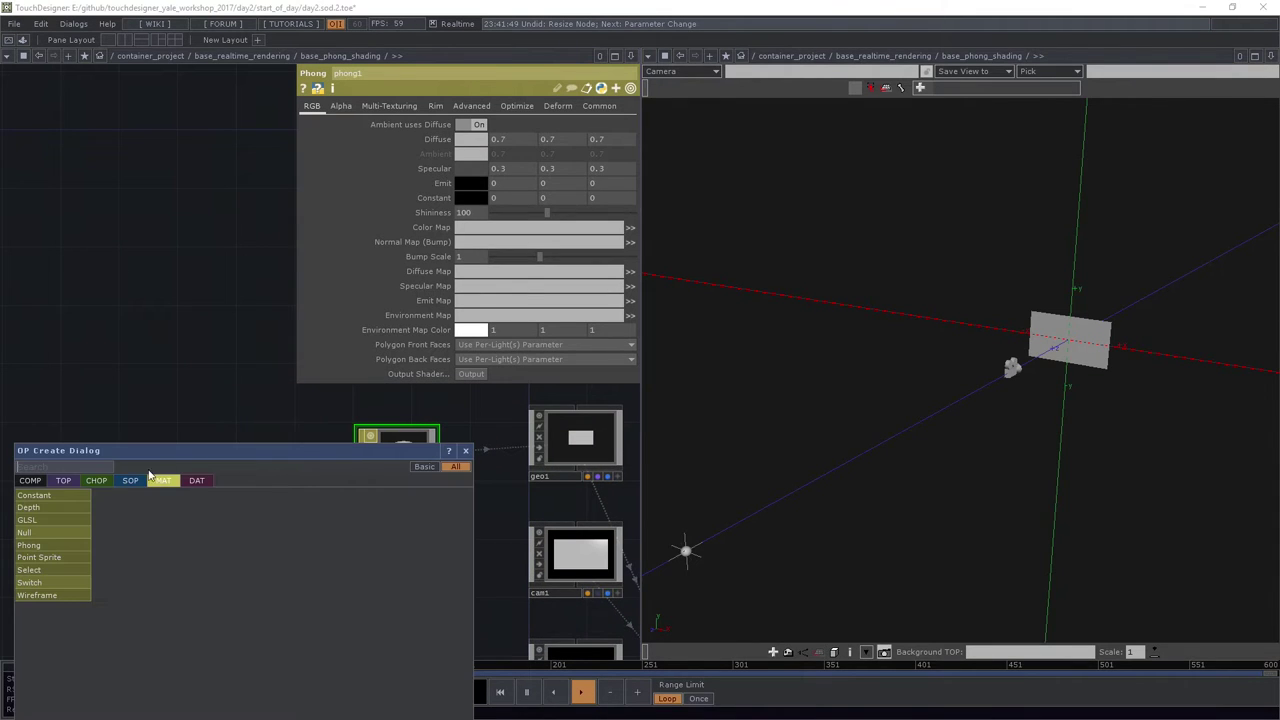
left_click(59, 483)
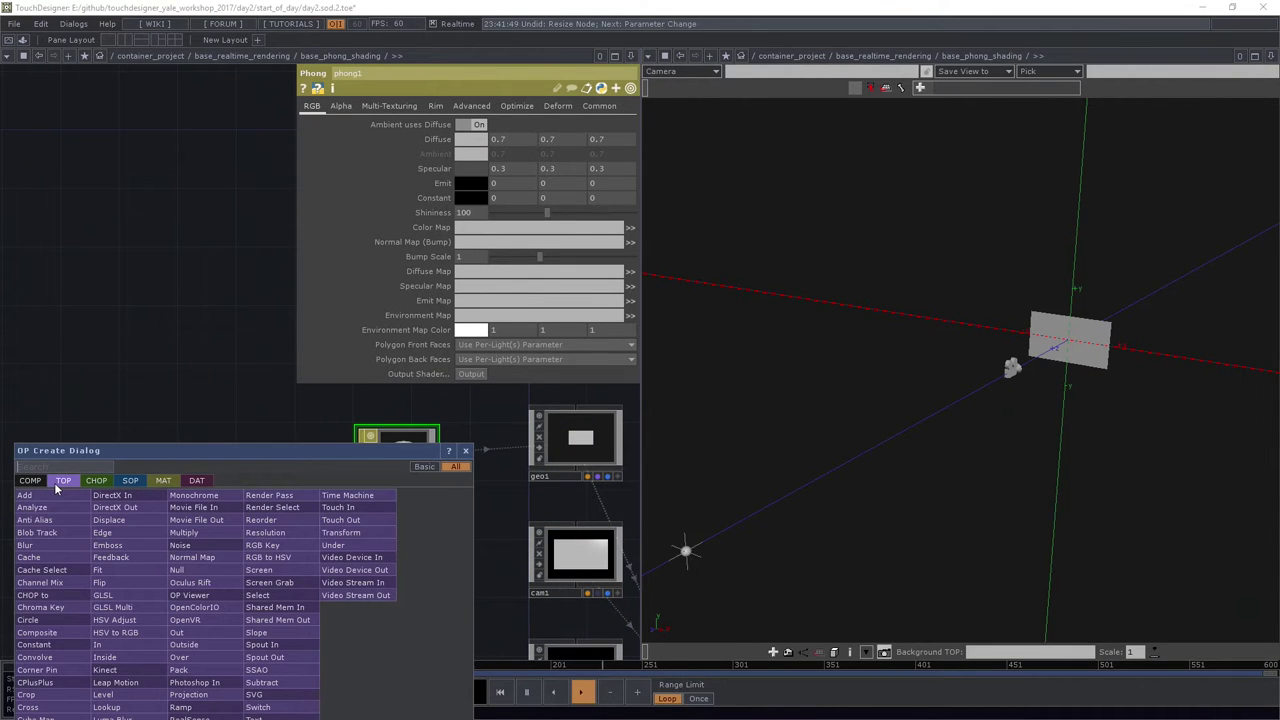
type("mo")
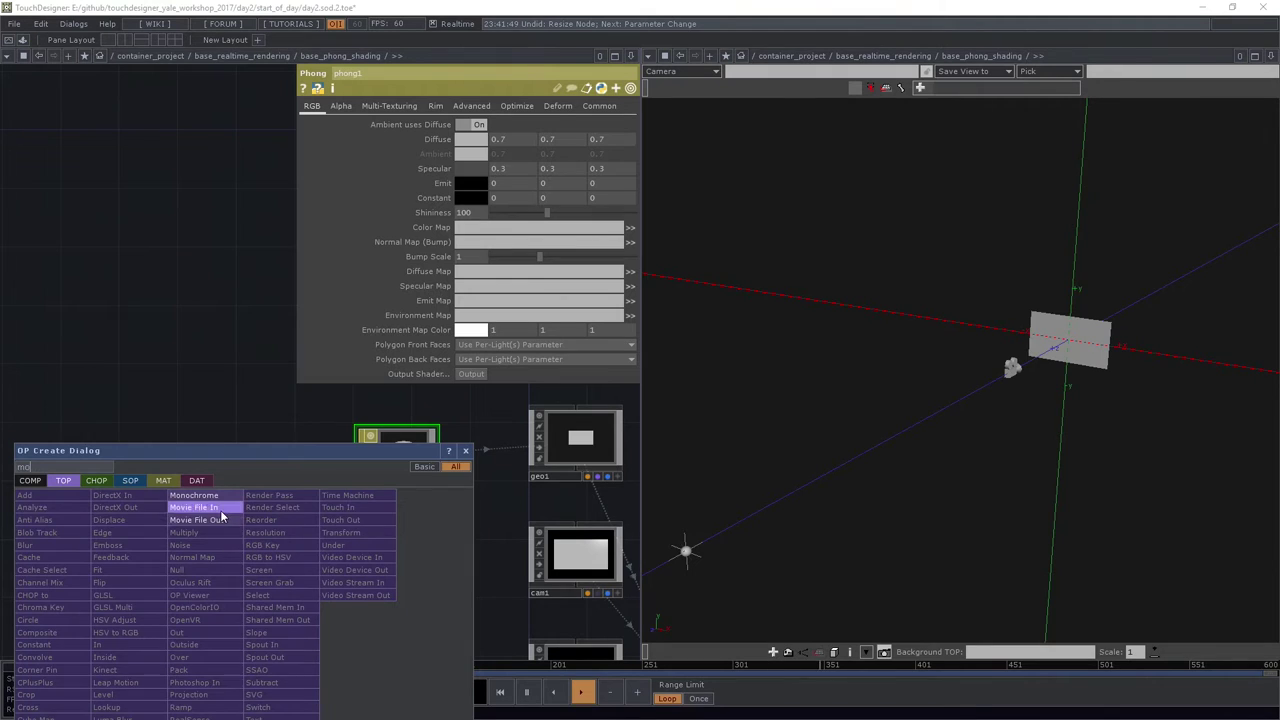
left_click(220, 508)
left_click(90, 457)
scroll(93, 467, "up", 3)
Load the Nature sample clip Movie.2.mp4 into the Movie File In TOP
left_click(630, 124)
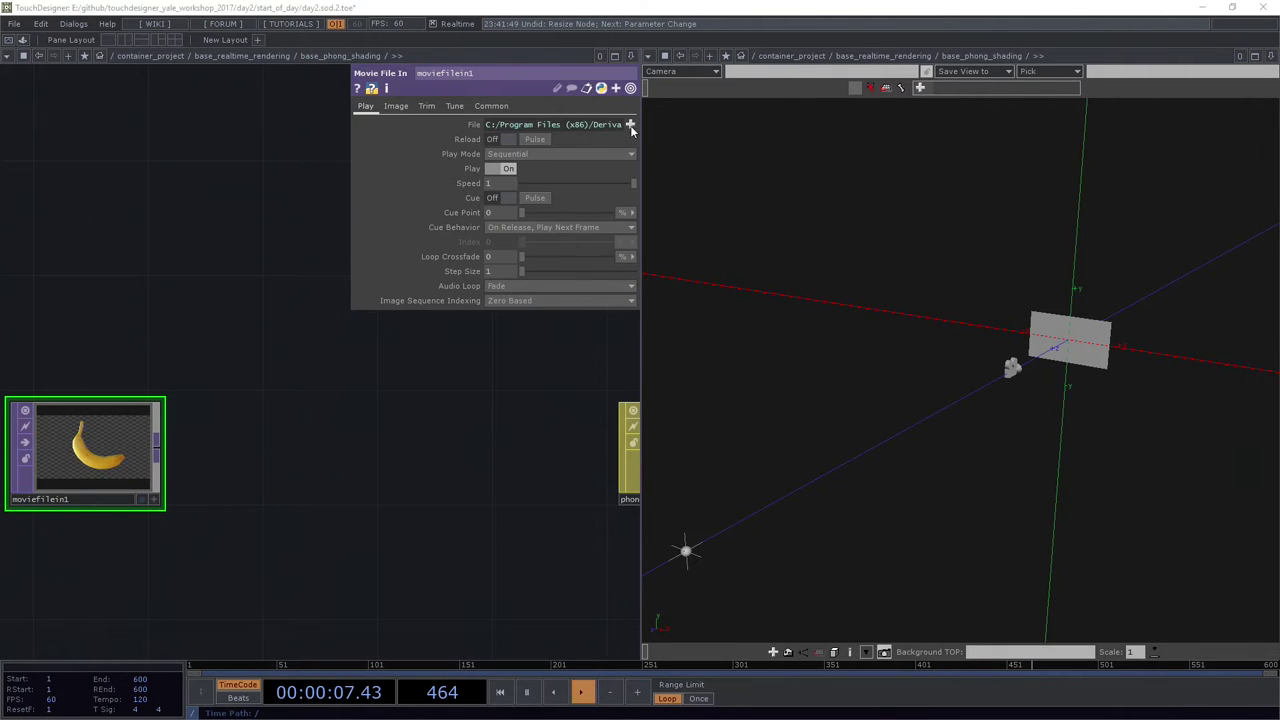
left_click(231, 128)
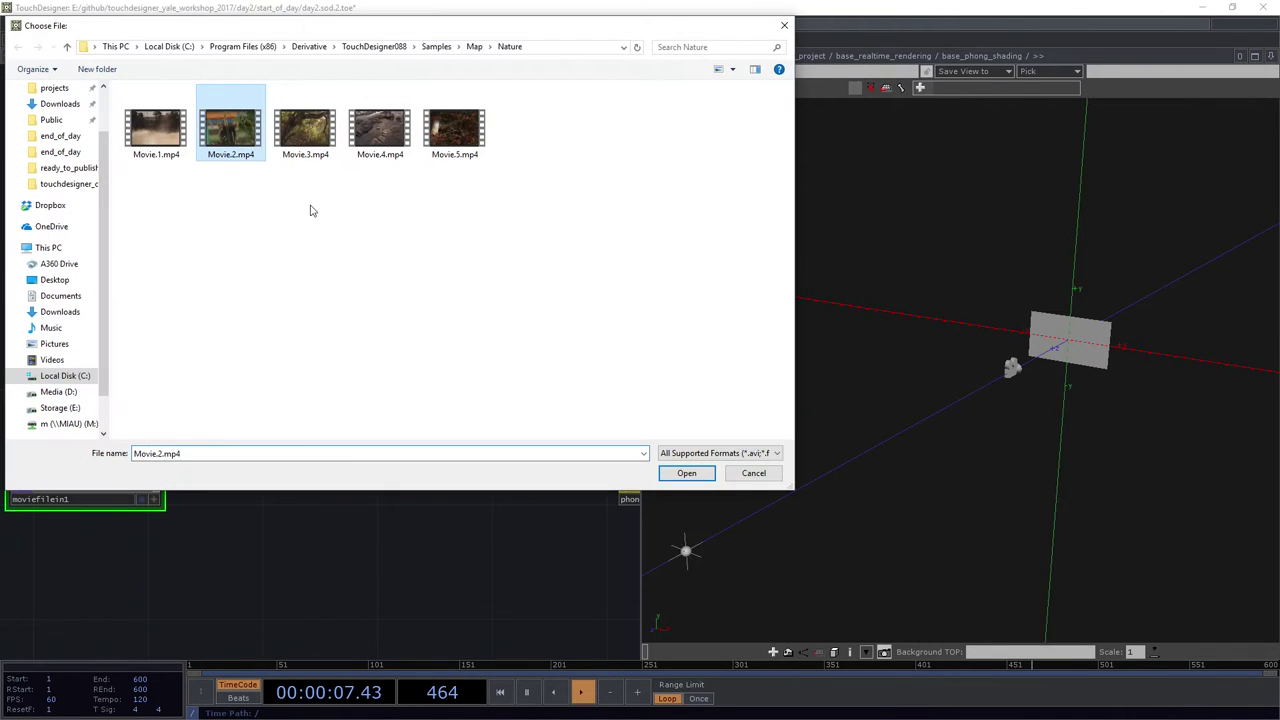
left_click(688, 473)
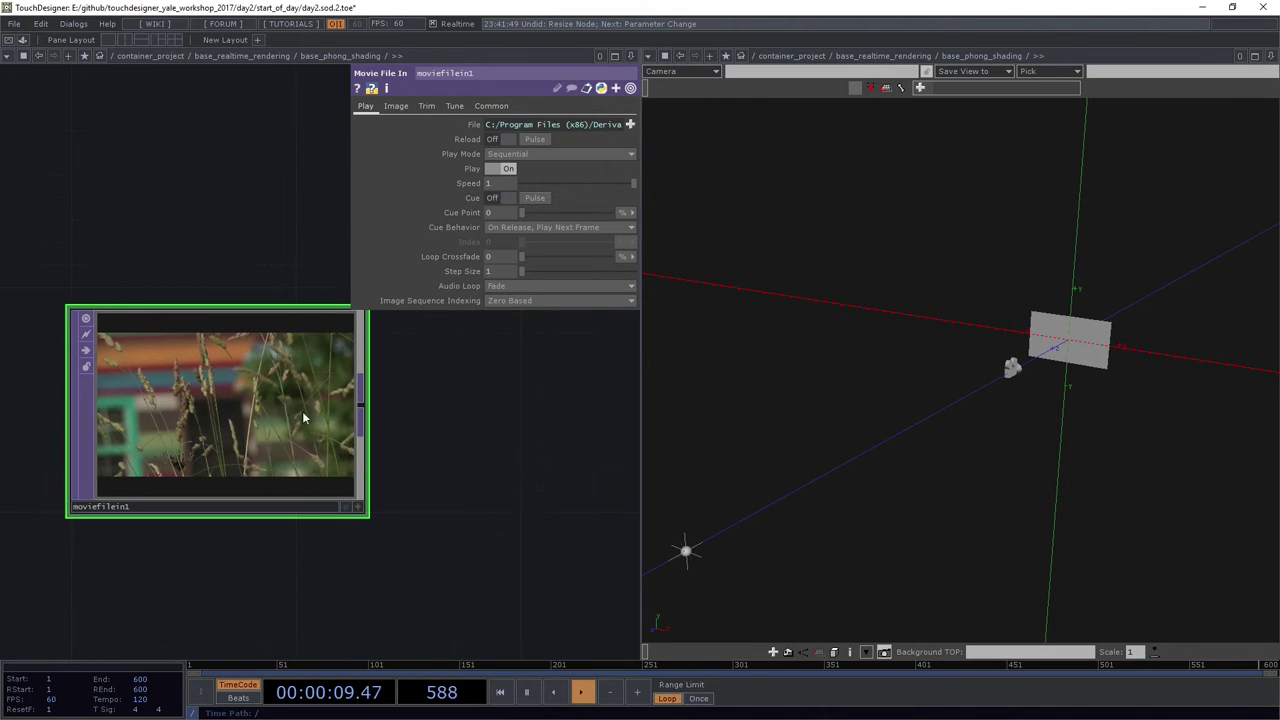
Add a Null TOP connected to the output of the Movie File In TOP
key("Tab")
type("n")
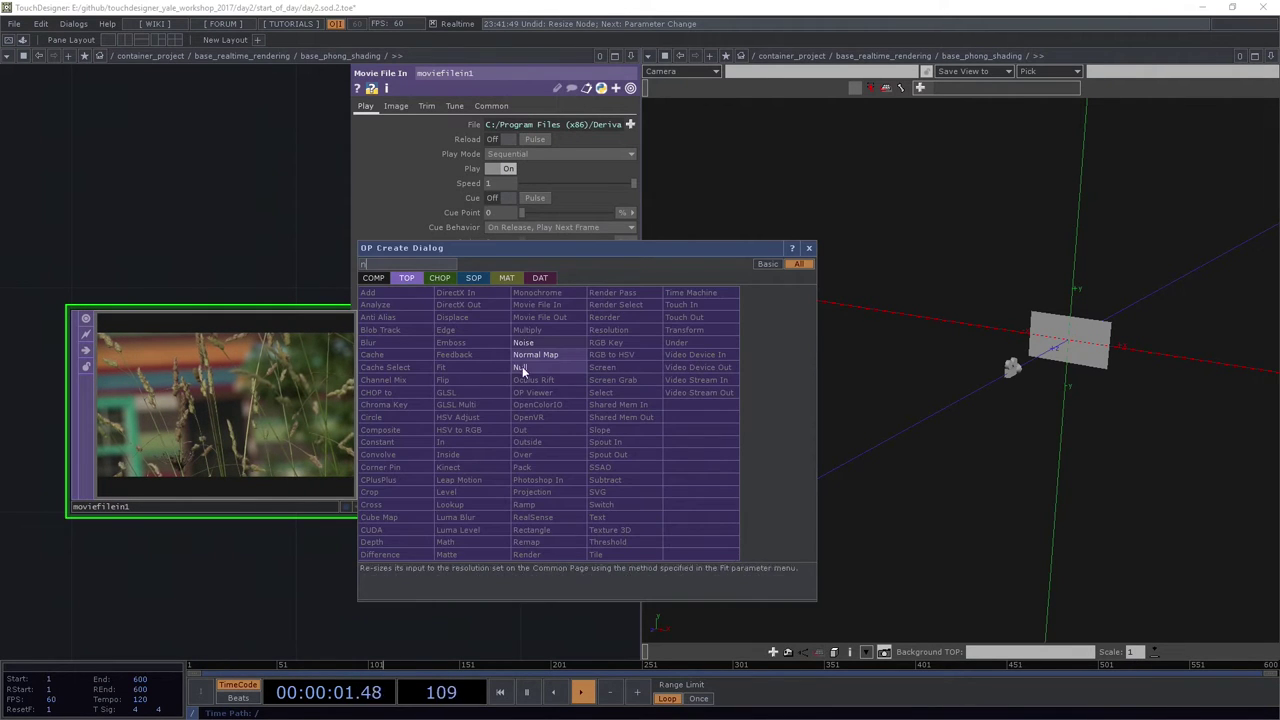
left_click(520, 367)
left_click(541, 380)
left_click_drag(261, 383, 331, 383)
Assign the Null TOP to the Phong material as its Color Map
scroll(331, 383, "down", 5)
left_click_drag(350, 437, 588, 425)
scroll(254, 443, "up", 2)
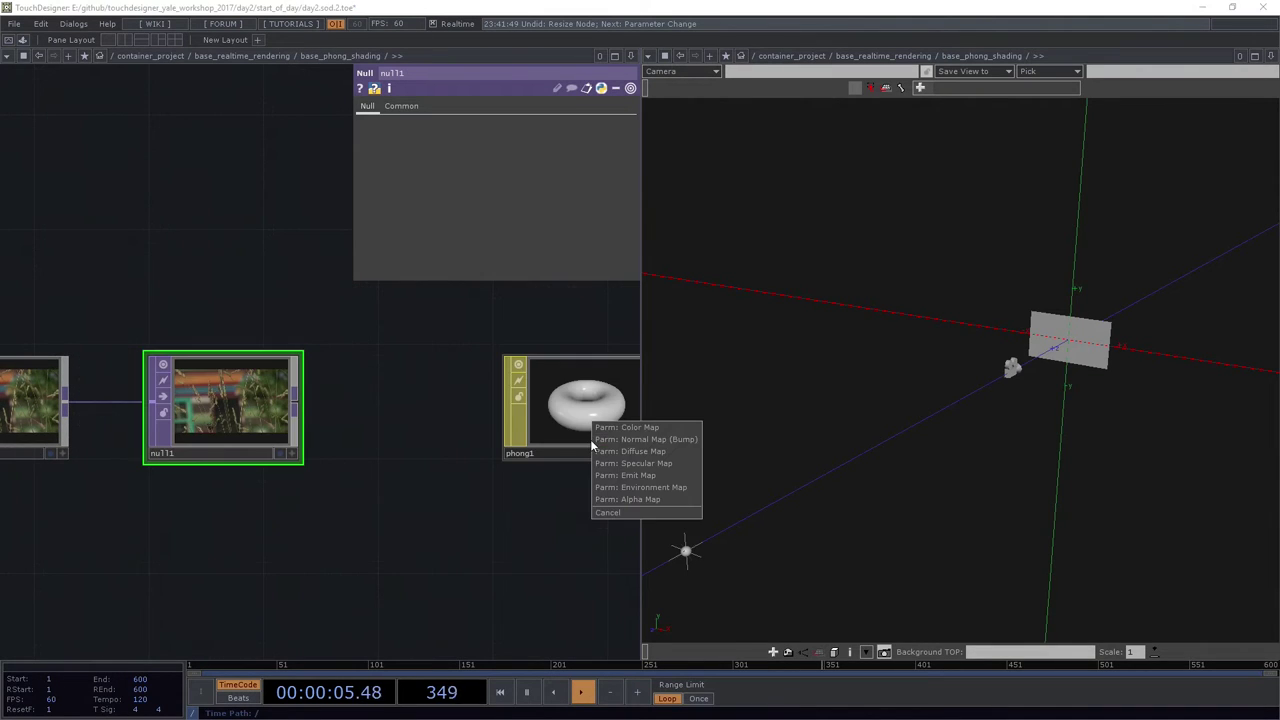
left_click(638, 426)
Examine the network from the movie source through the scene components to the textured rectangle in render1
right_click_drag(248, 497, 71, 416)
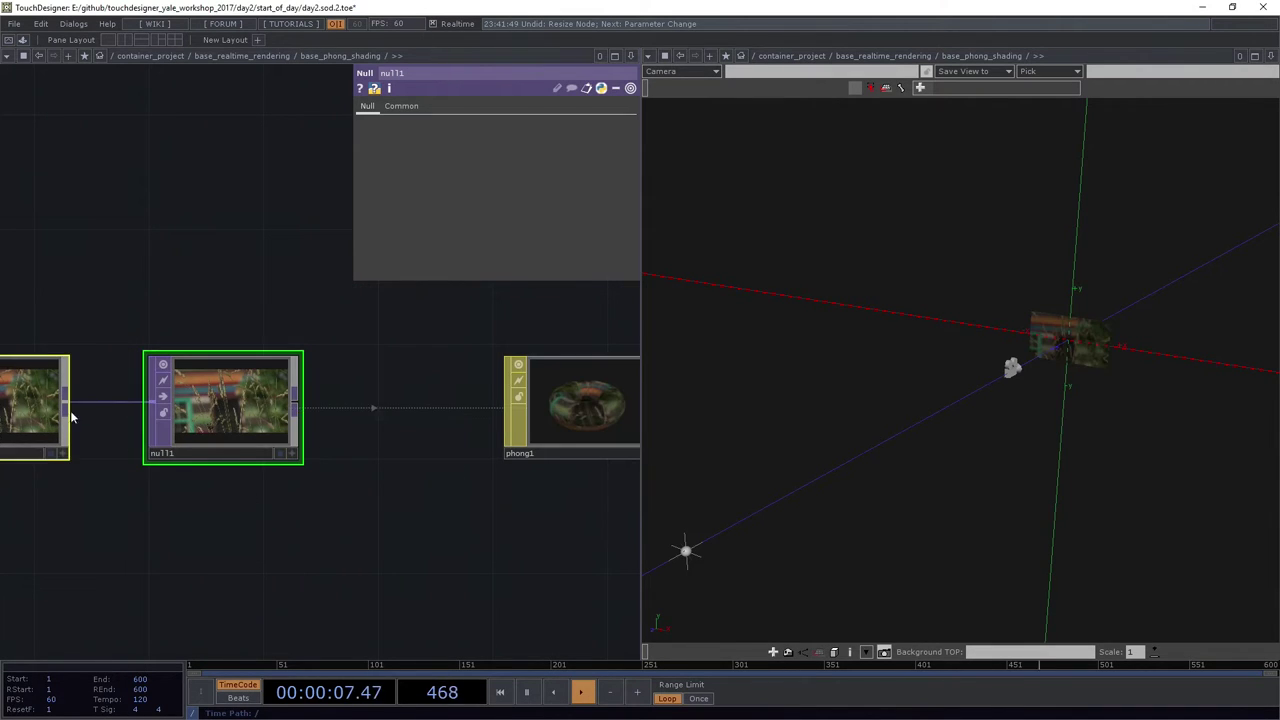
scroll(280, 411, "up", 3)
left_click_drag(242, 425, 394, 431)
left_click_drag(282, 437, 271, 437)
scroll(271, 437, "down", 6)
scroll(364, 464, "up", 10)
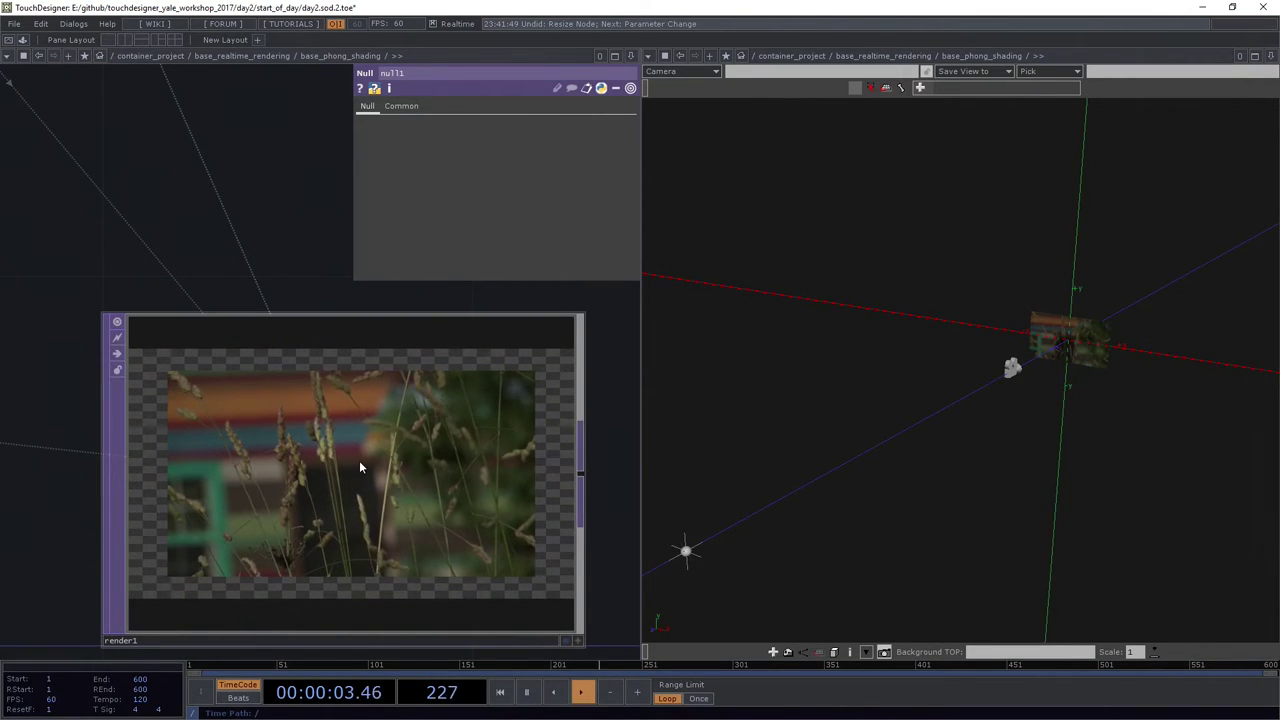
left_click(359, 460)
left_click_drag(139, 222, 28, 169)
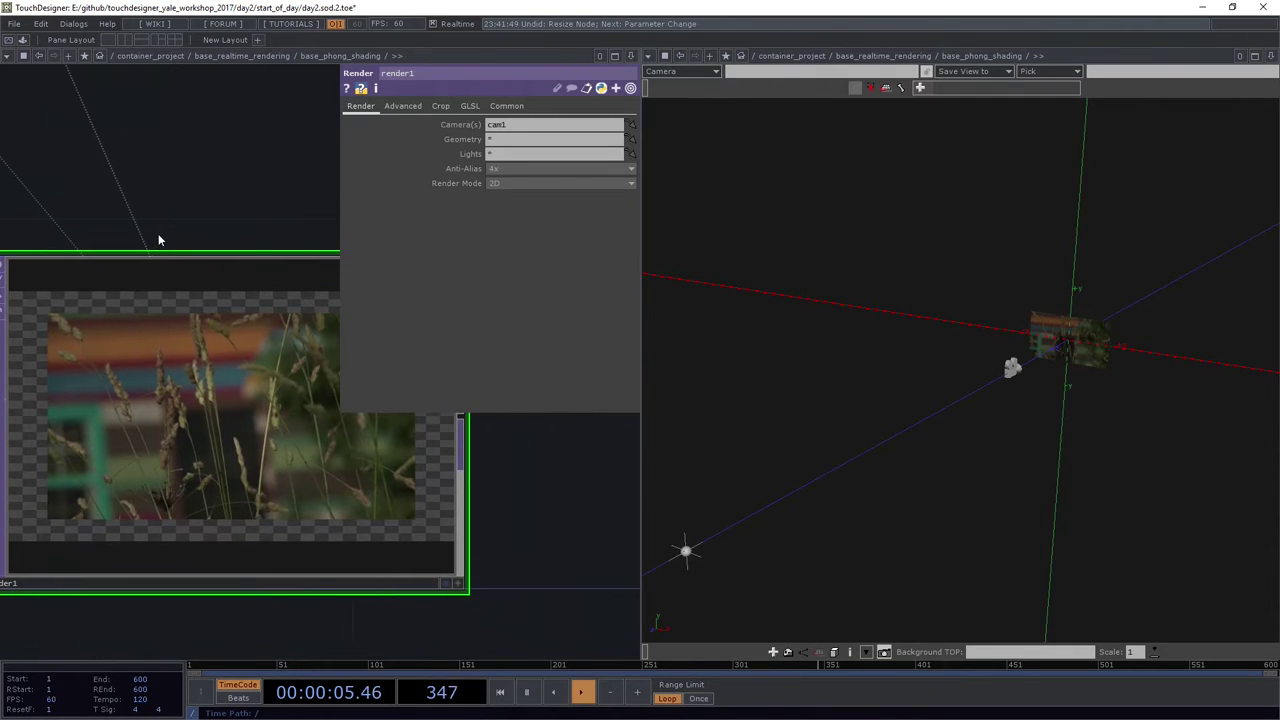
scroll(170, 228, "down", 6)
left_click_drag(196, 484, 367, 503)
scroll(190, 425, "down", 3)
left_click_drag(146, 427, 171, 511)
scroll(357, 457, "up", 5)
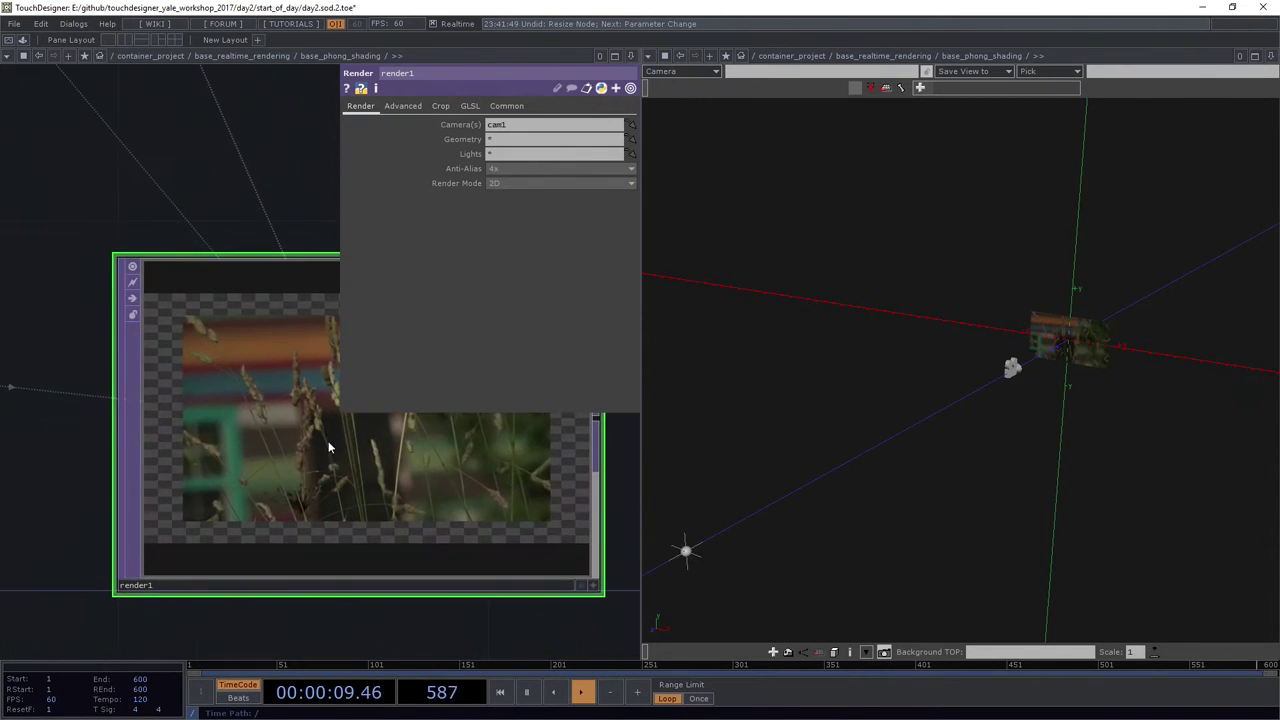
scroll(283, 449, "down", 5)
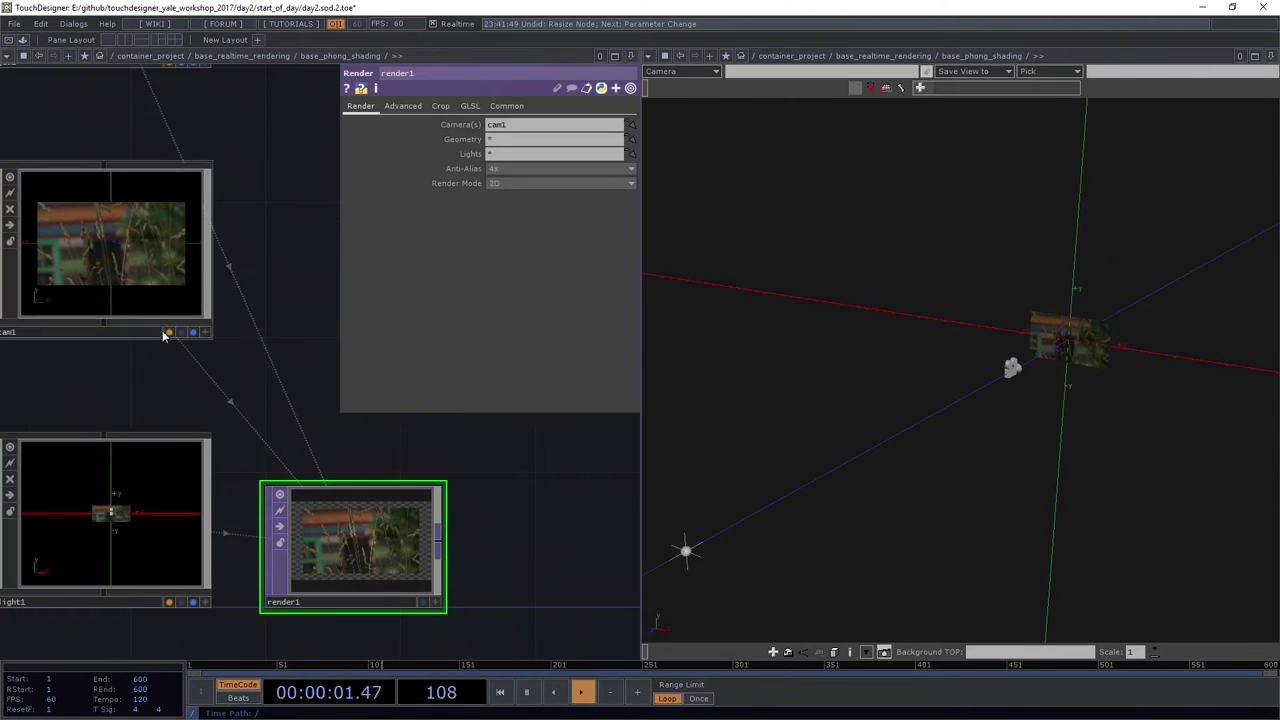
Change light1's type to Cone Light and set its cone angle to 3
left_click(200, 547)
scroll(334, 354, "up", 5)
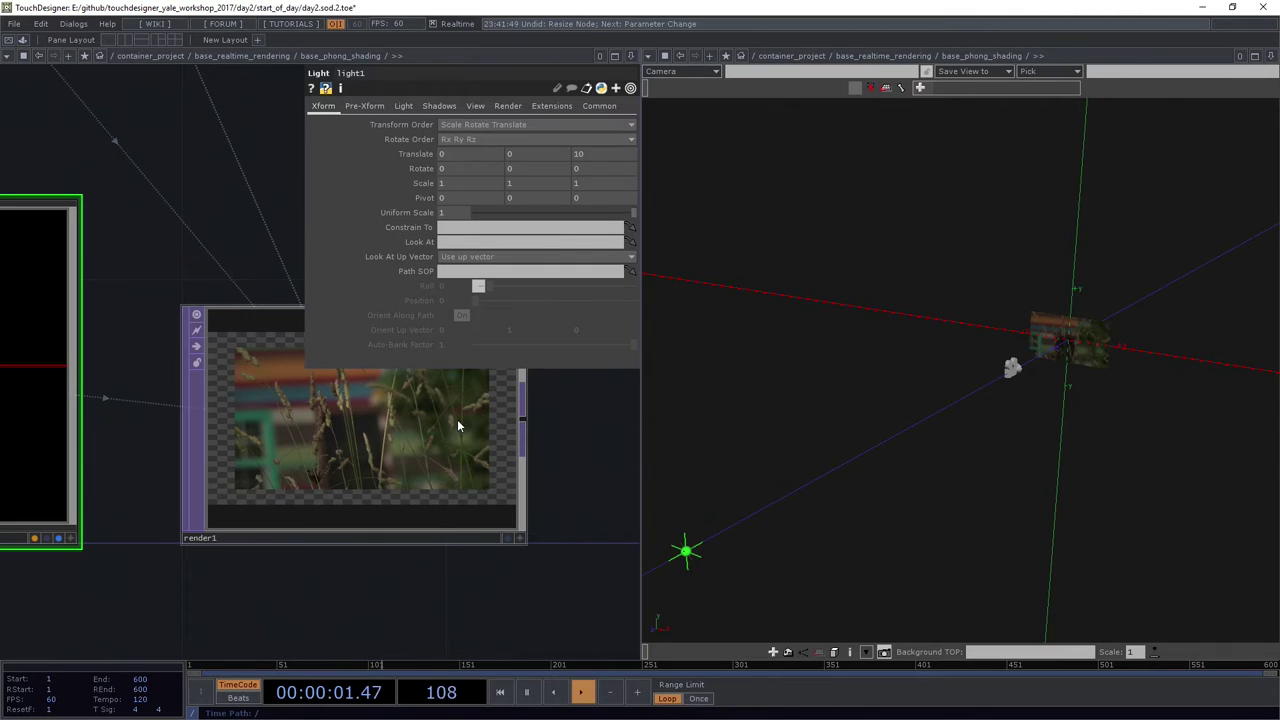
left_click(400, 106)
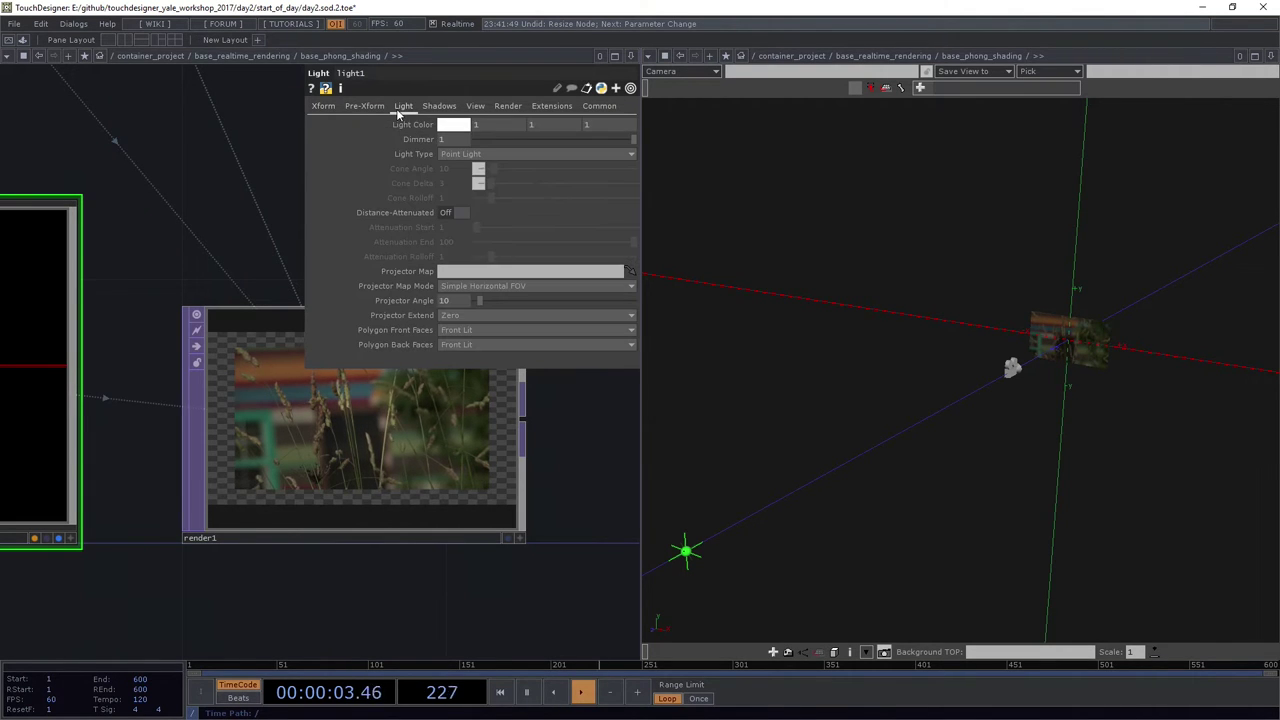
left_click(478, 154)
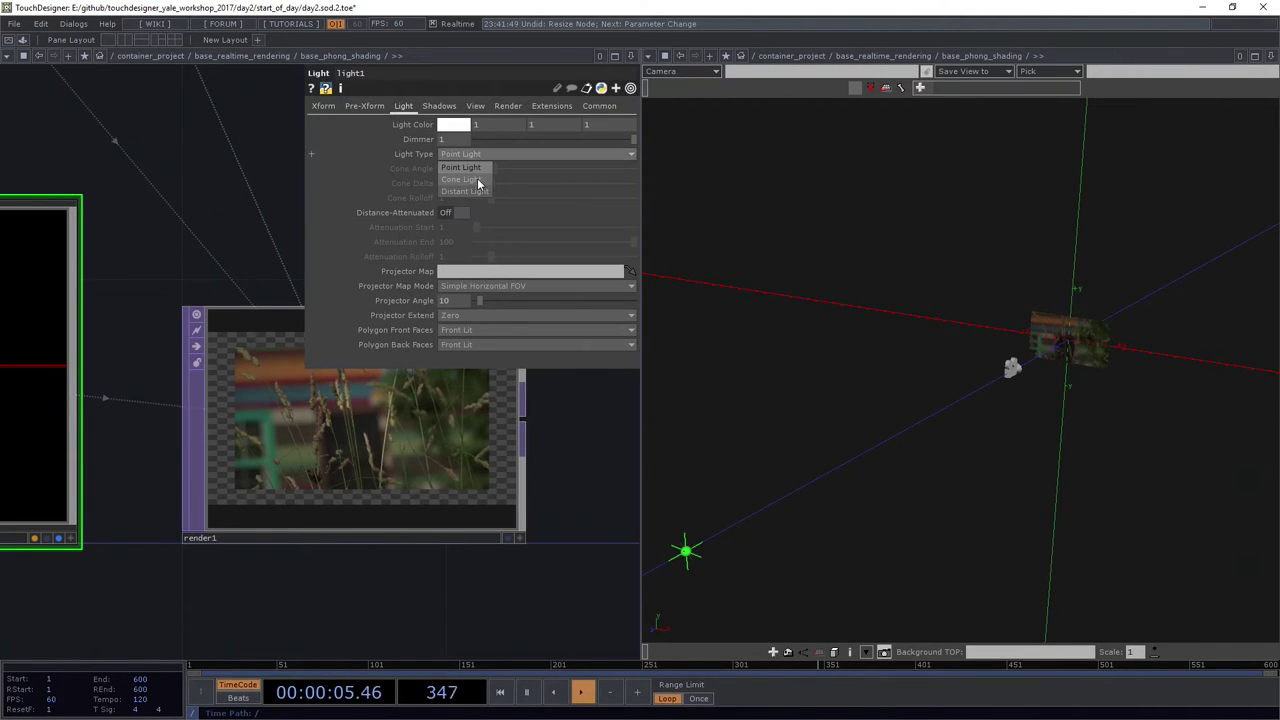
left_click(477, 178)
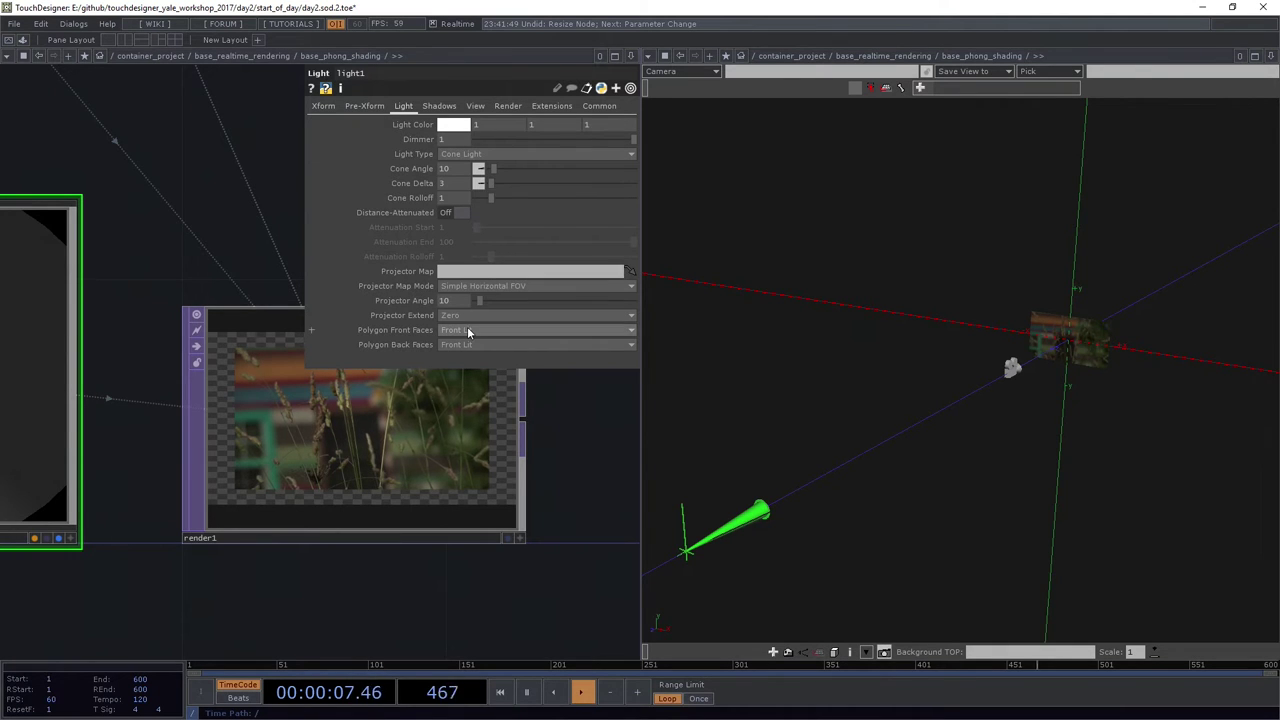
mouse_move(492, 167)
left_mouse_down()
mouse_move(523, 170)
mouse_move(492, 175)
left_mouse_up()
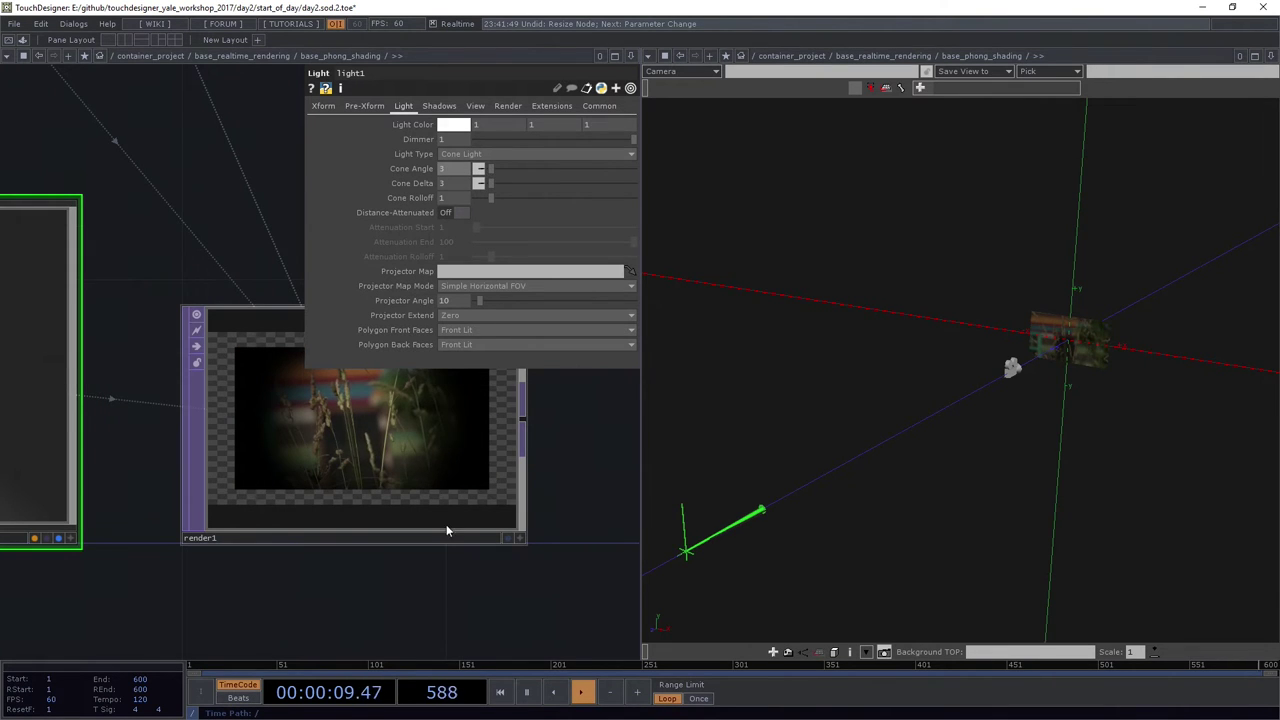
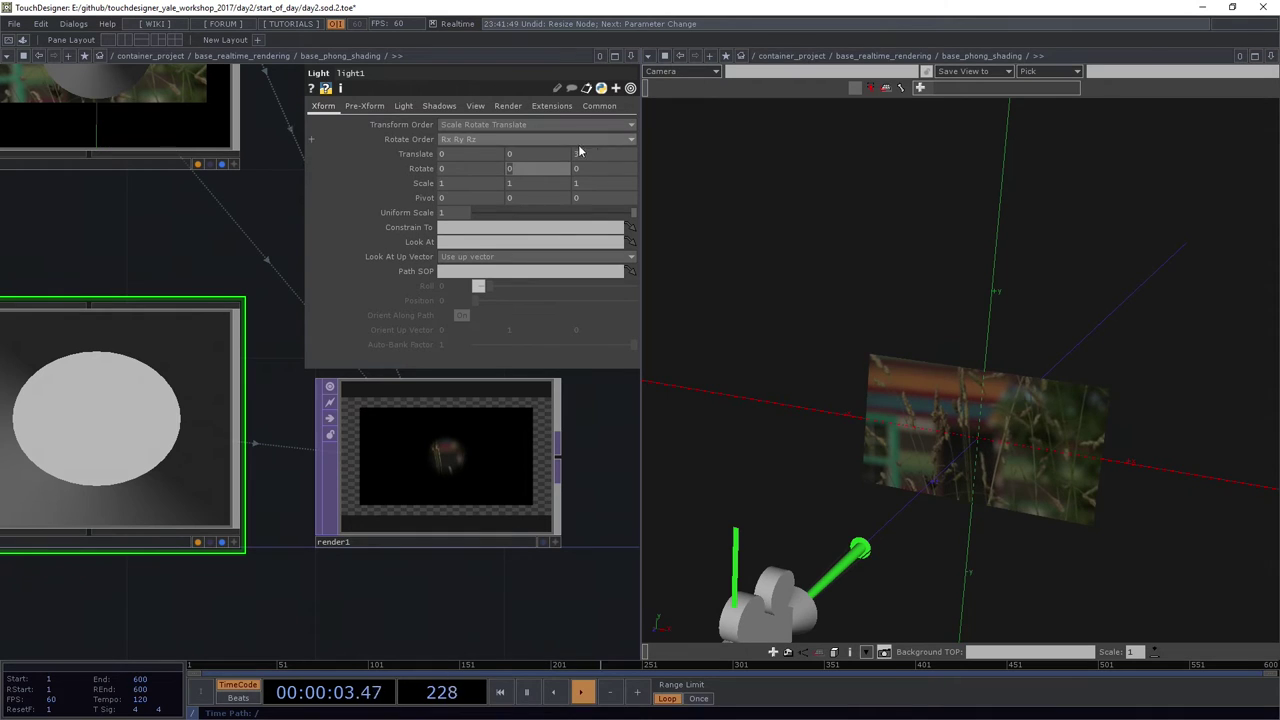
Position light1 above and in front of the rectangle by setting its Y and Z translate to 2
left_click(537, 154)
type("3")
key("Return")
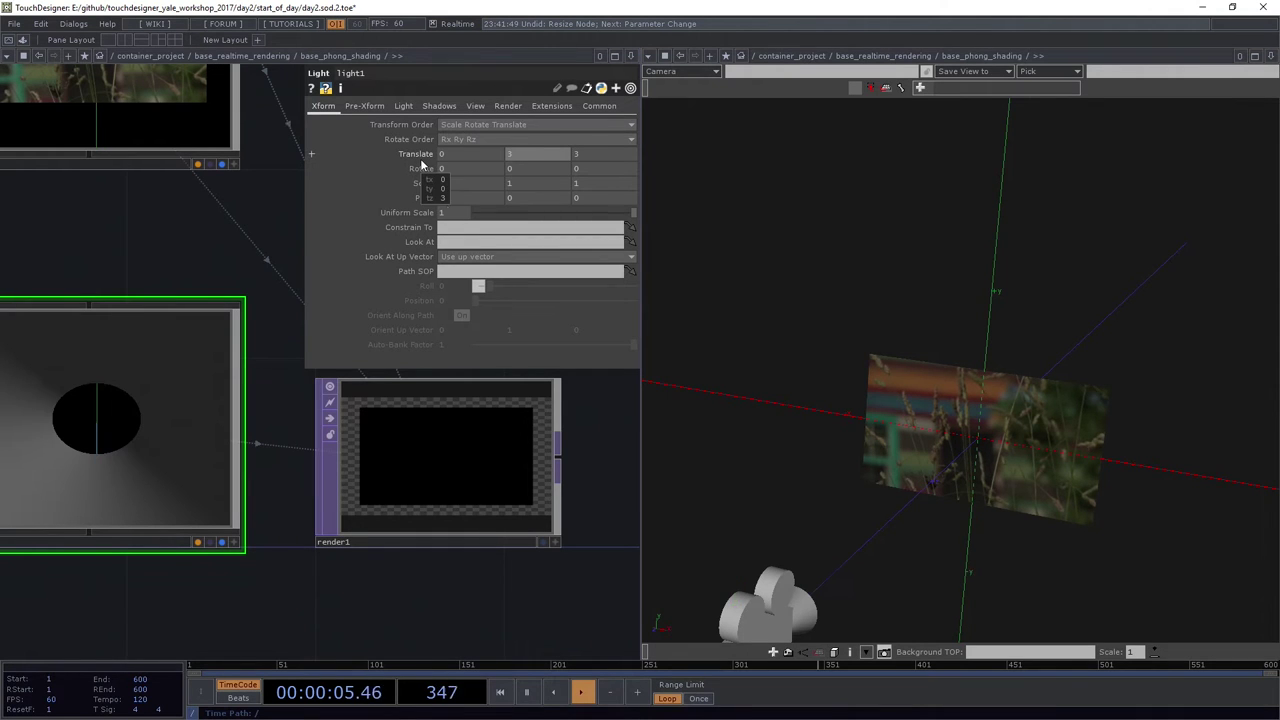
left_click_drag(881, 296, 911, 429)
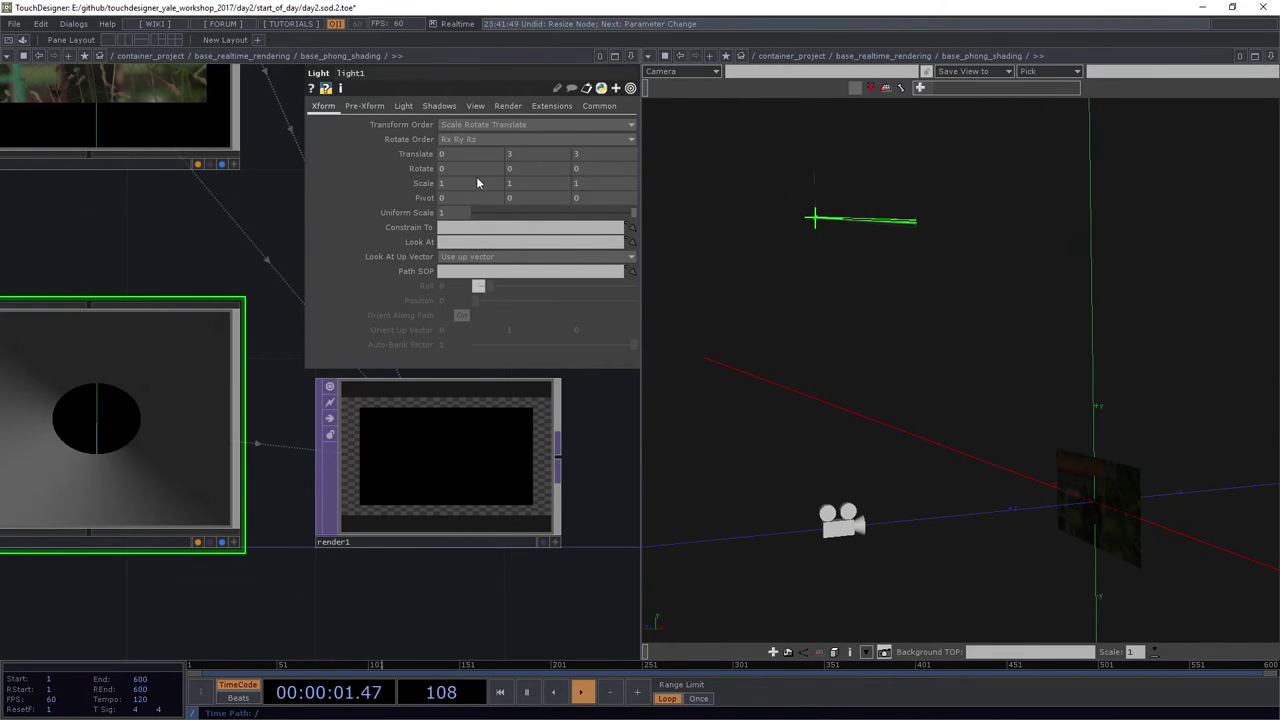
key("Down")
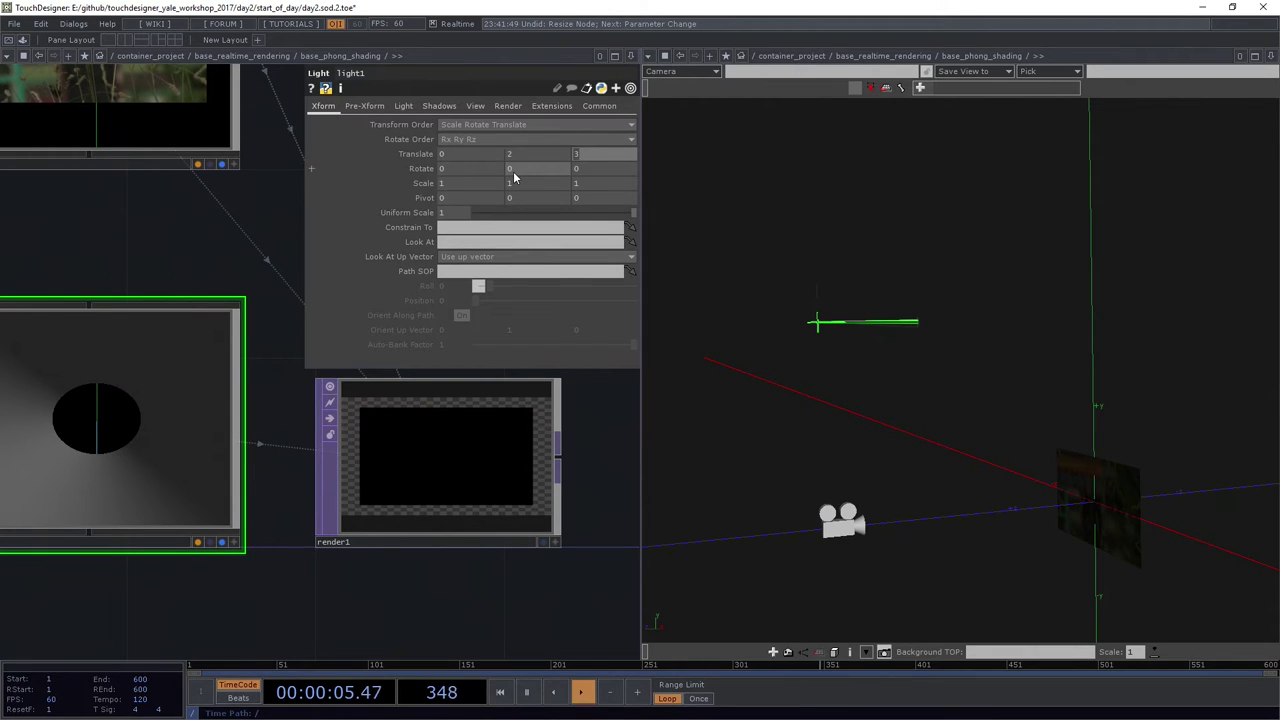
type("2")
key("Return")
Try rotating light1 around its Y and Z axes, and reset both rotations
middle_click_drag(513, 171, 603, 149)
type("0")
key("Return")
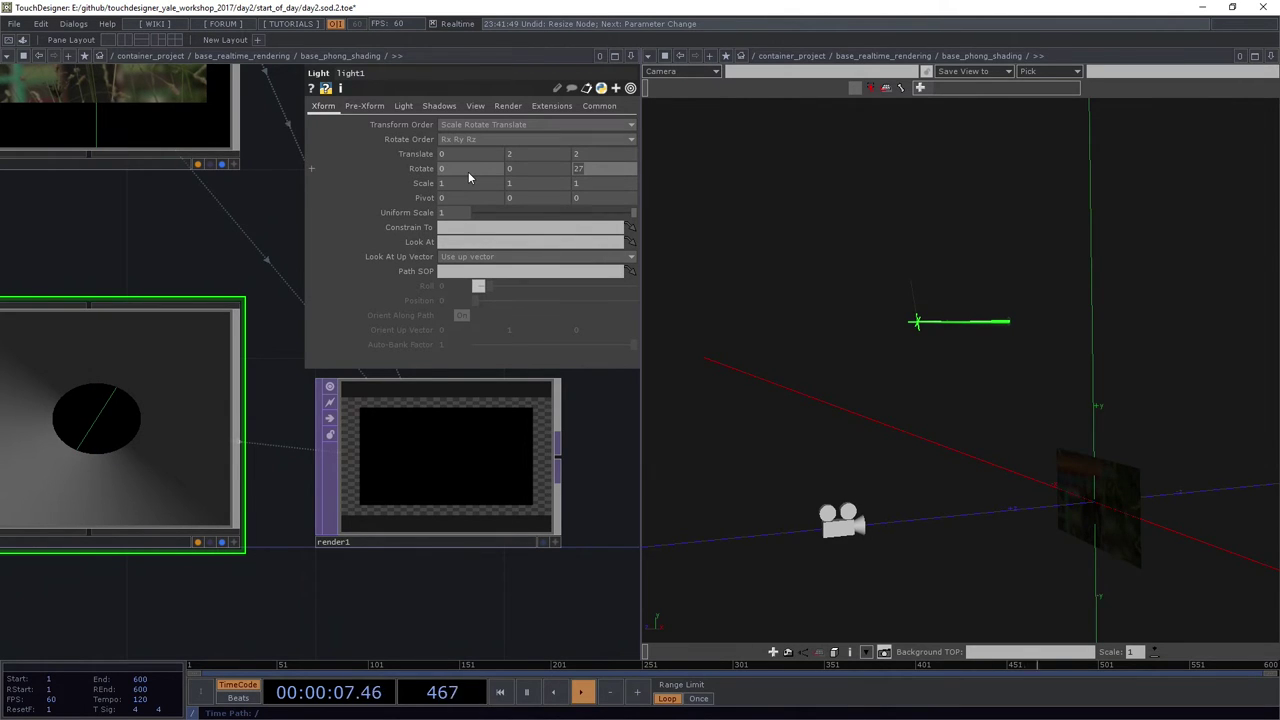
key("ctrl+z")
Tilt light1 down toward the rectangle around X, and set its cone angle to 16, cone delta to 5 and cone rolloff to 1.59
mouse_move(468, 171)
middle_mouse_down()
mouse_move(467, 150)
mouse_move(468, 171)
middle_mouse_up()
scroll(468, 171, "up", 2)
left_click(403, 106)
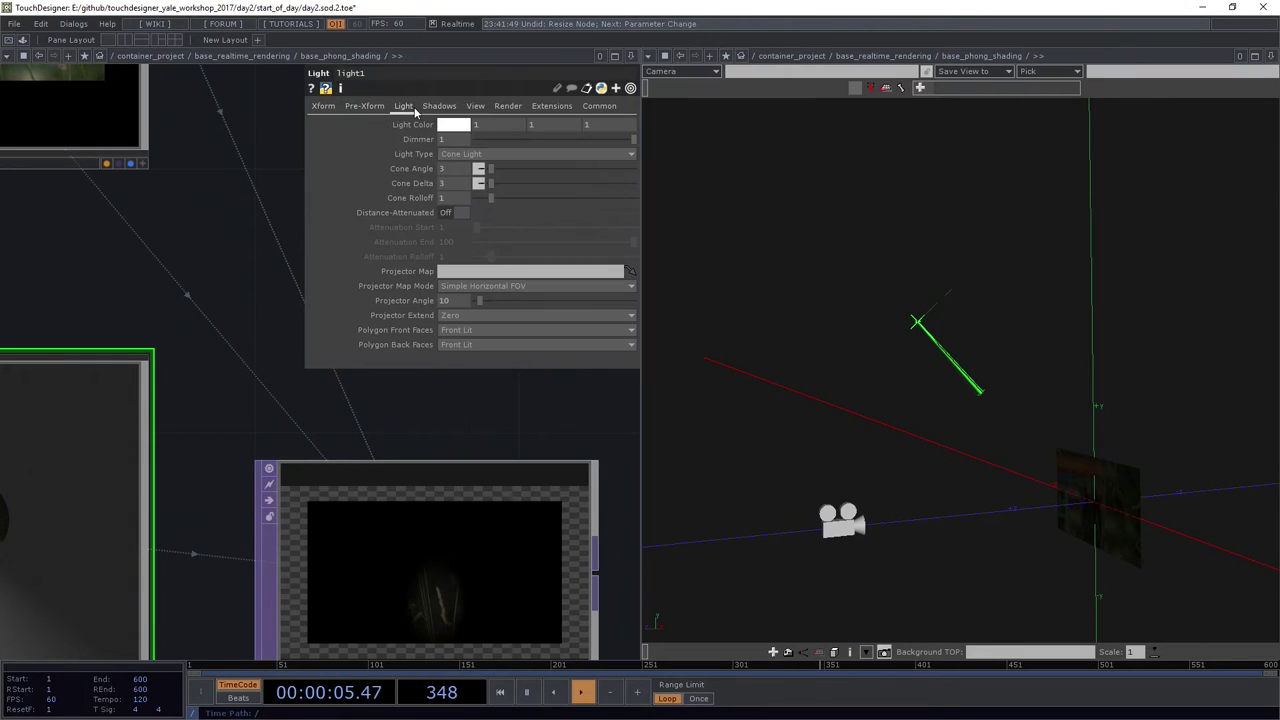
left_click_drag(485, 172, 502, 197)
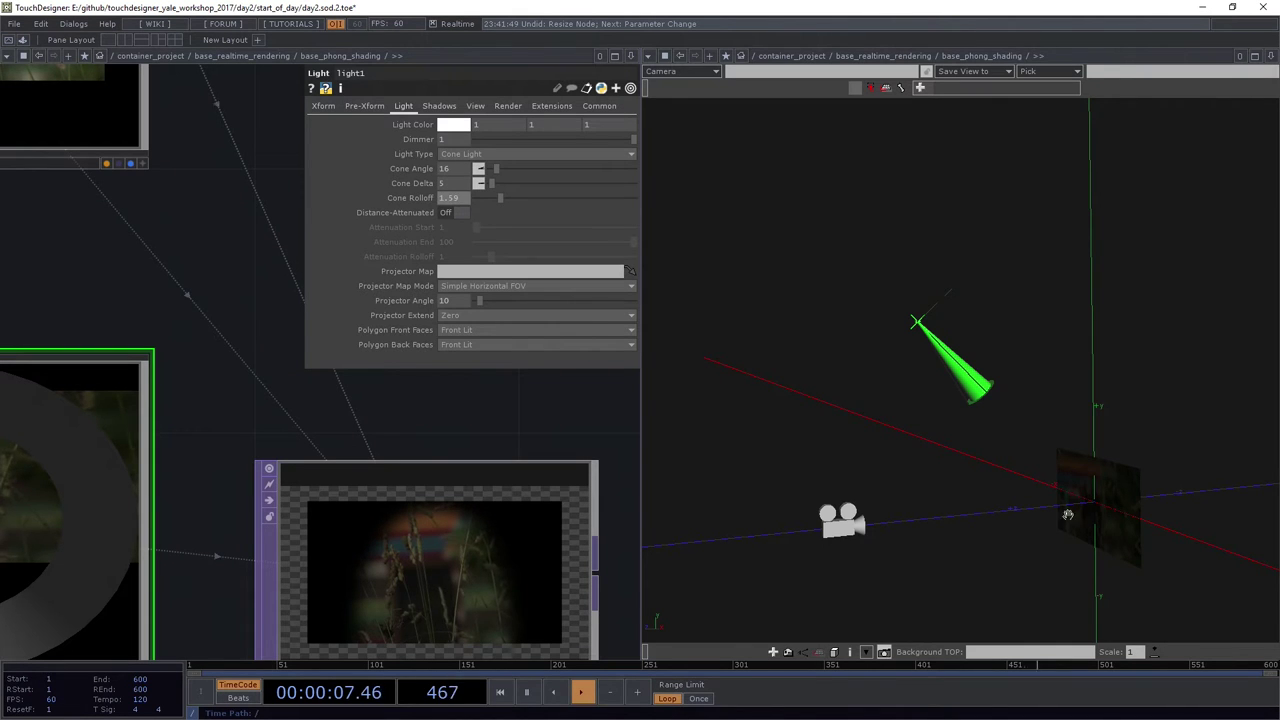
Shift light1 in the negative X direction so its cone lights the left part of the rectangle
left_click_drag(1068, 514, 980, 520)
left_click_drag(478, 384, 294, 306)
left_click_drag(537, 527, 559, 443)
scroll(277, 454, "up", 4)
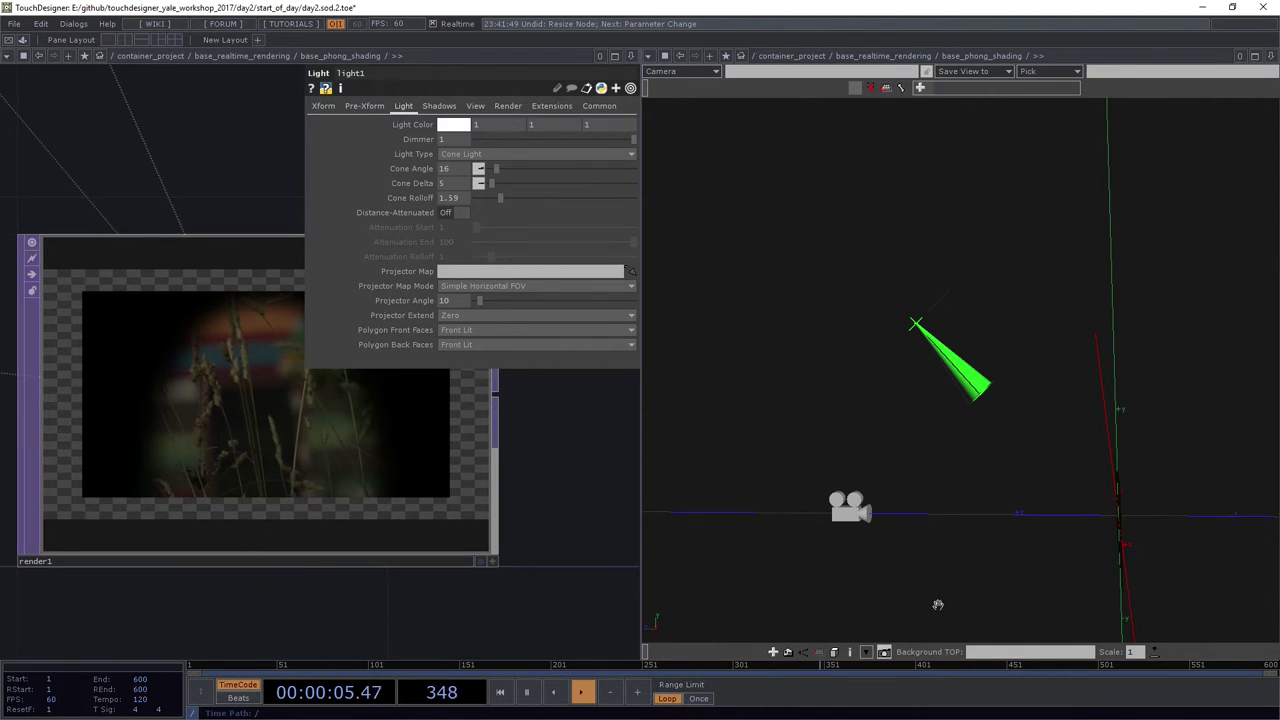
left_click_drag(938, 604, 996, 567)
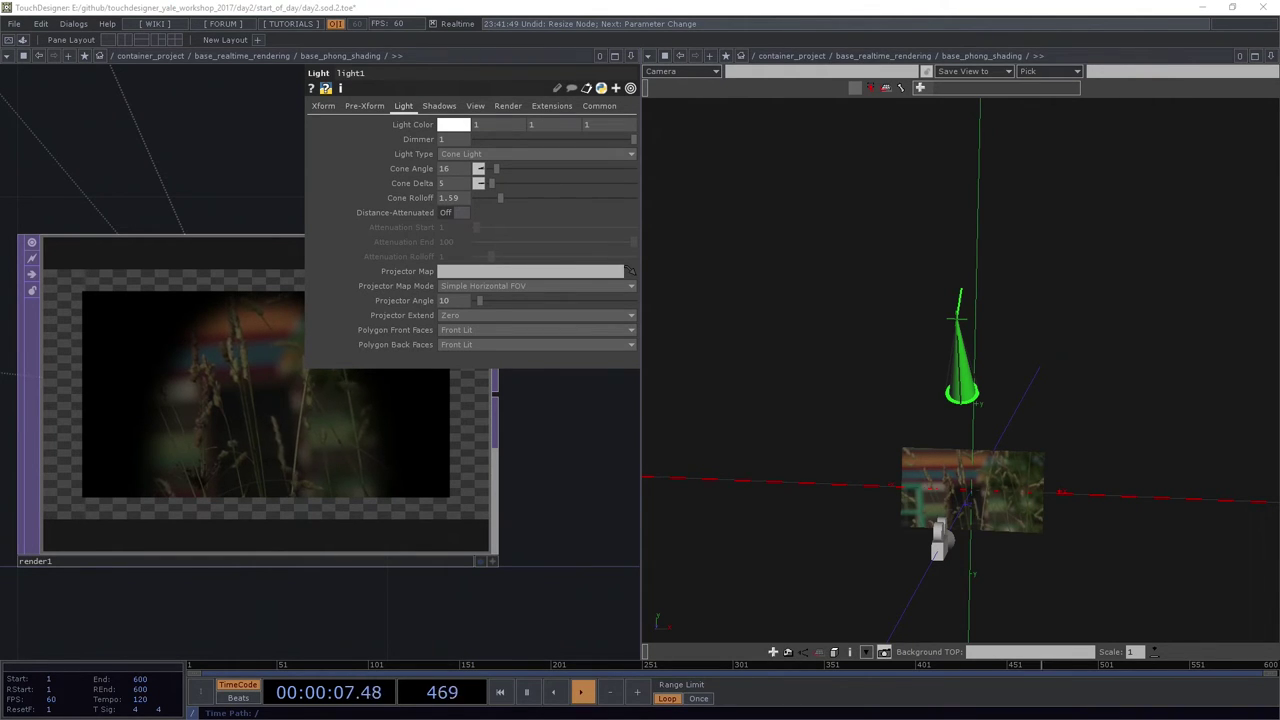
left_click(324, 107)
middle_click_drag(470, 158, 456, 97)
Set light1's cone angle to 11 and move the light closer to the rectangle, at Y 1.7 and Z 1.8
left_click(400, 107)
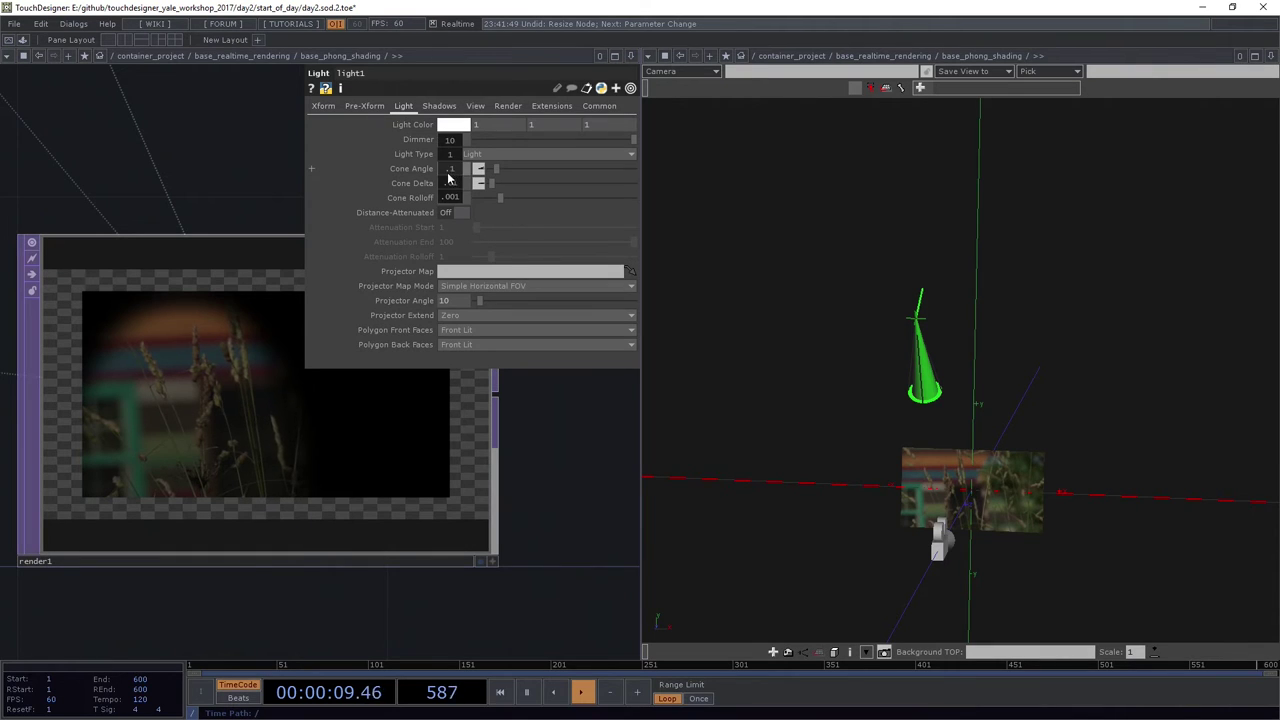
mouse_move(451, 172)
middle_mouse_down()
mouse_move(439, 156)
mouse_move(518, 140)
mouse_move(482, 140)
mouse_move(515, 130)
mouse_move(592, 134)
mouse_move(465, 172)
mouse_move(467, 146)
mouse_move(463, 166)
middle_mouse_up()
left_click(324, 107)
left_click_drag(1002, 432, 880, 436)
Soften the edge of light1's cone by setting its cone rolloff to 1.39 and cone delta to 10
left_click(403, 106)
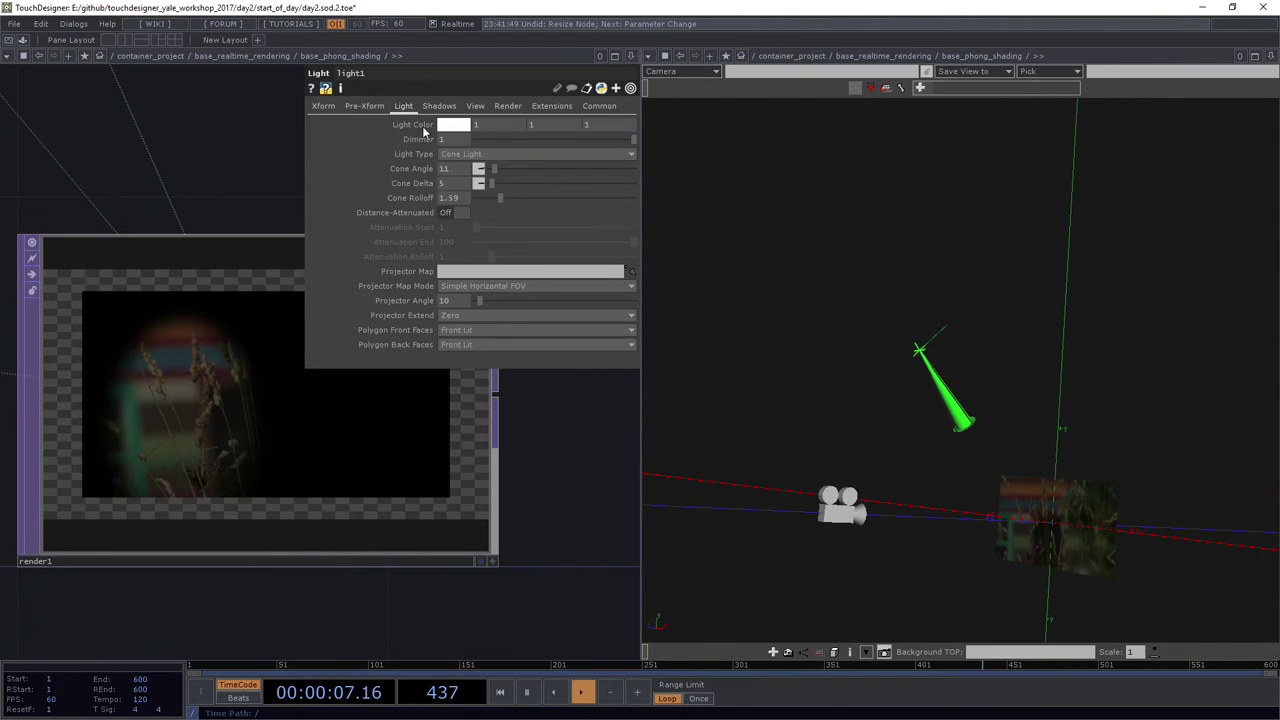
mouse_move(494, 204)
left_mouse_down()
mouse_move(552, 205)
mouse_move(478, 204)
left_mouse_up()
left_click(494, 183)
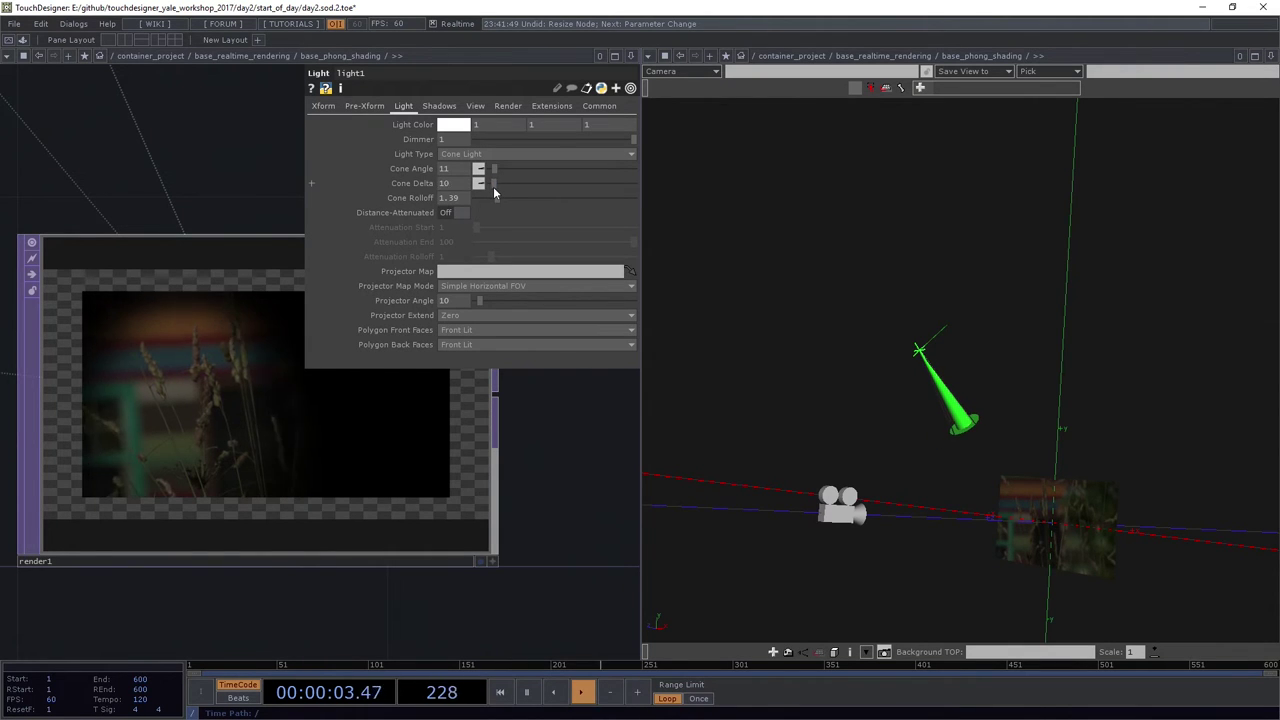
left_click(493, 186)
Duplicate light1 as a second light placed directly below it in the network
scroll(269, 422, "down", 7)
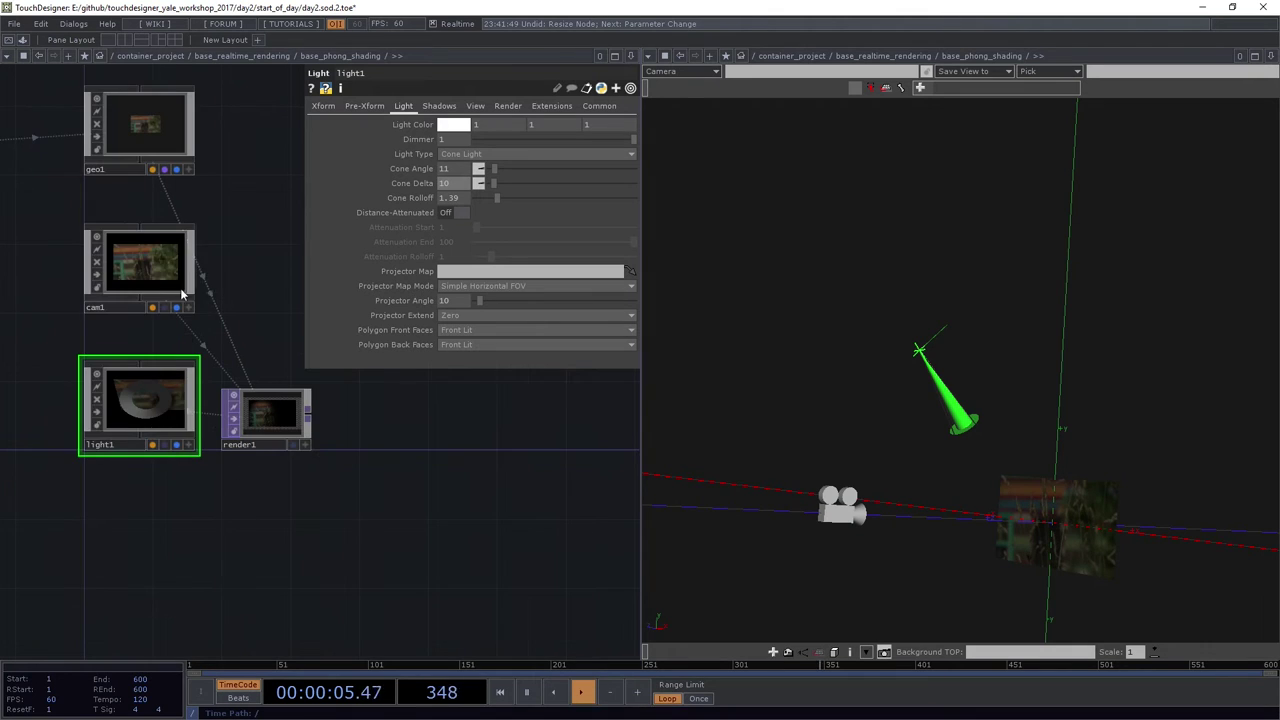
mouse_move(213, 237)
left_mouse_down()
mouse_move(237, 392)
mouse_move(249, 346)
mouse_move(216, 249)
left_mouse_up()
left_click_drag(308, 526, 425, 521)
right_click_drag(256, 500, 63, 402)
key("ctrl+c")
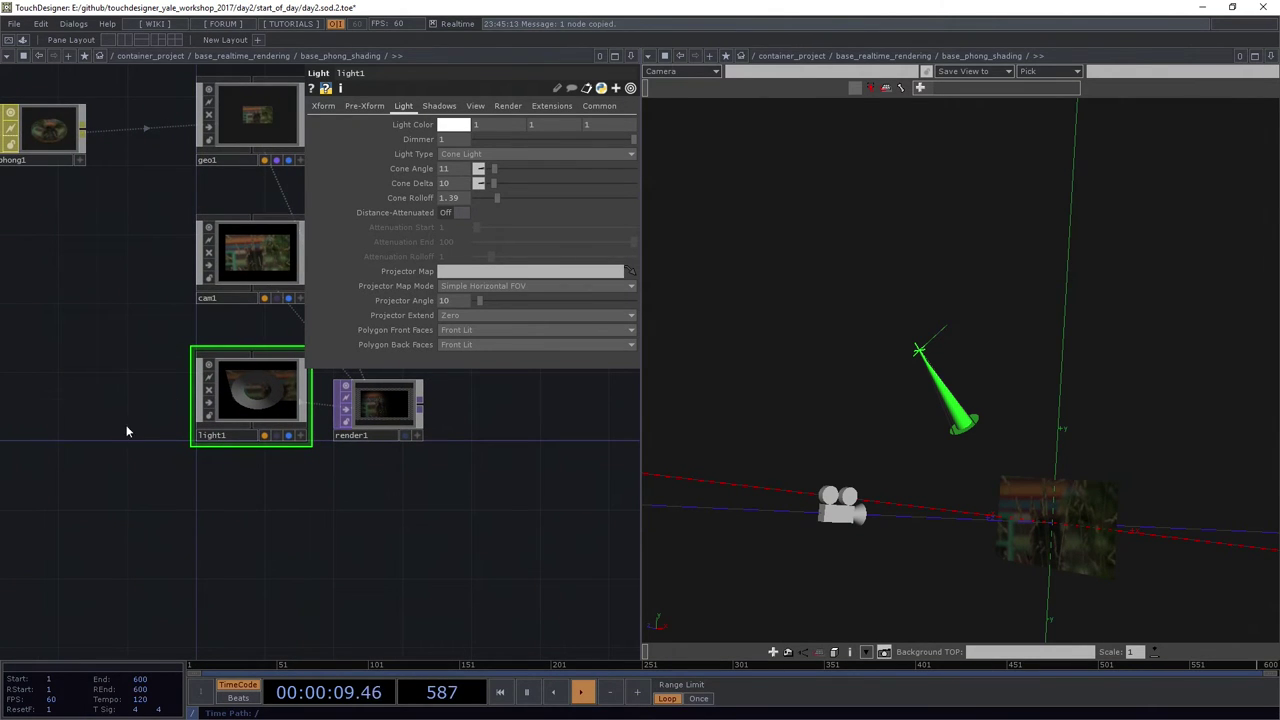
key("ctrl+v")
scroll(498, 470, "up", 4)
scroll(273, 362, "up", 6)
left_click_drag(381, 518, 193, 599)
scroll(267, 361, "down", 4)
Set light2's X translate to 0.4 so its cone lights the right half of the rectangle
left_click(323, 106)
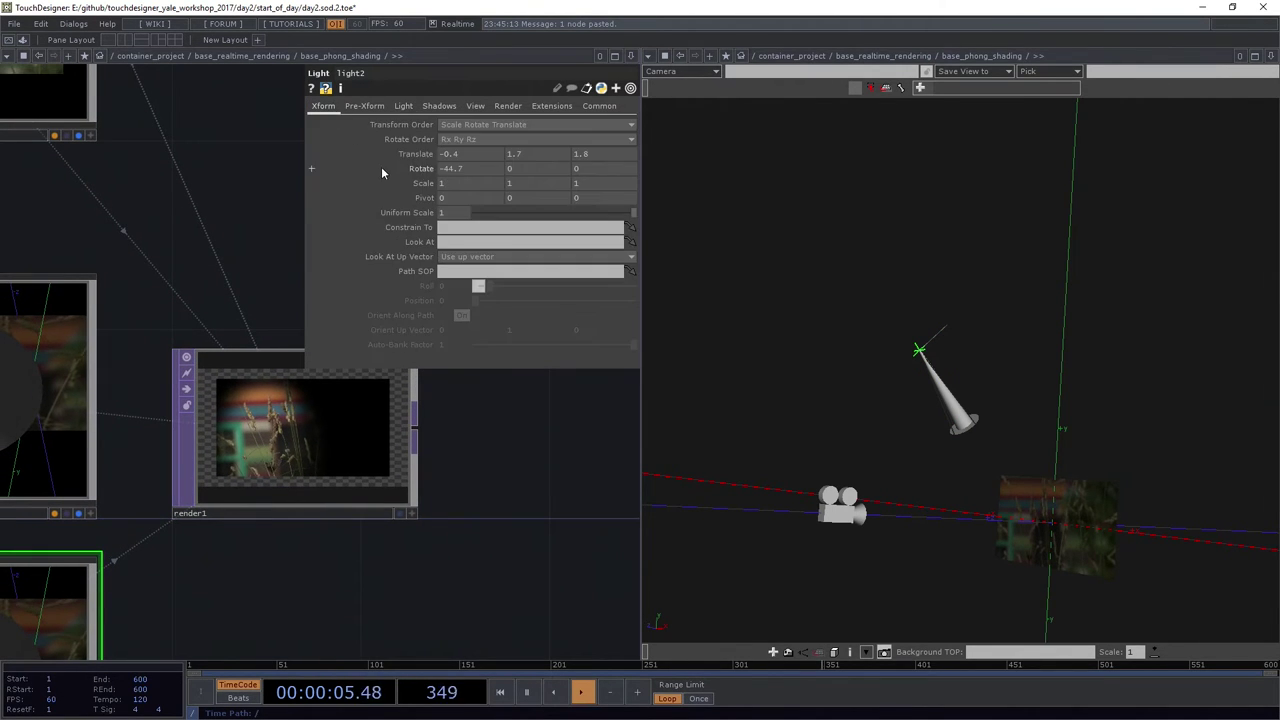
mouse_move(454, 160)
middle_mouse_down()
mouse_move(469, 158)
mouse_move(440, 157)
middle_mouse_up()
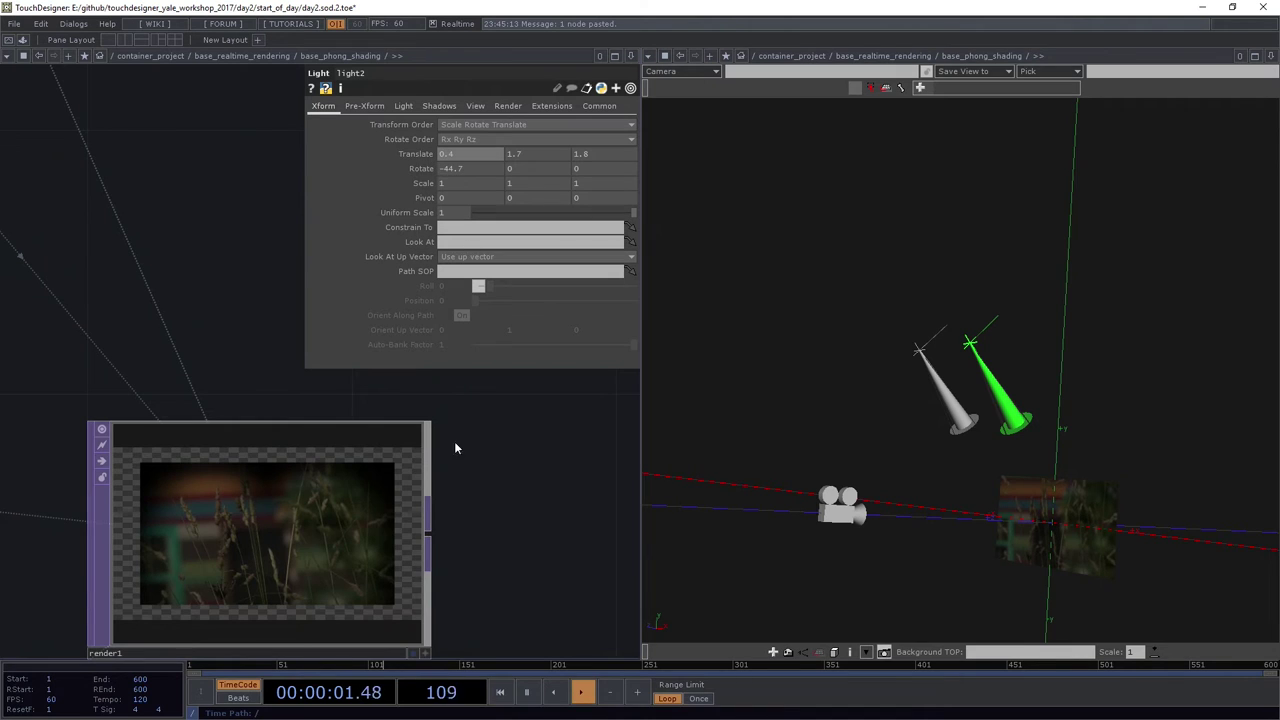
scroll(338, 515, "up", 5)
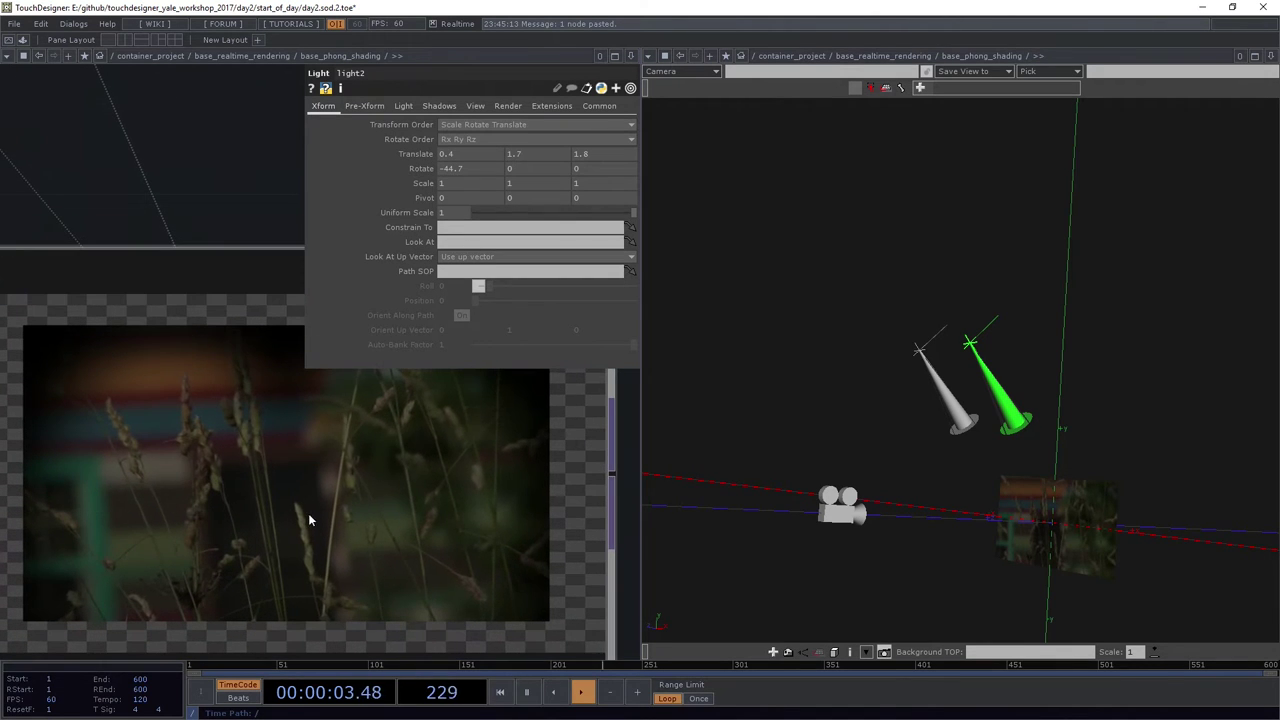
left_click_drag(1043, 506, 1106, 524)
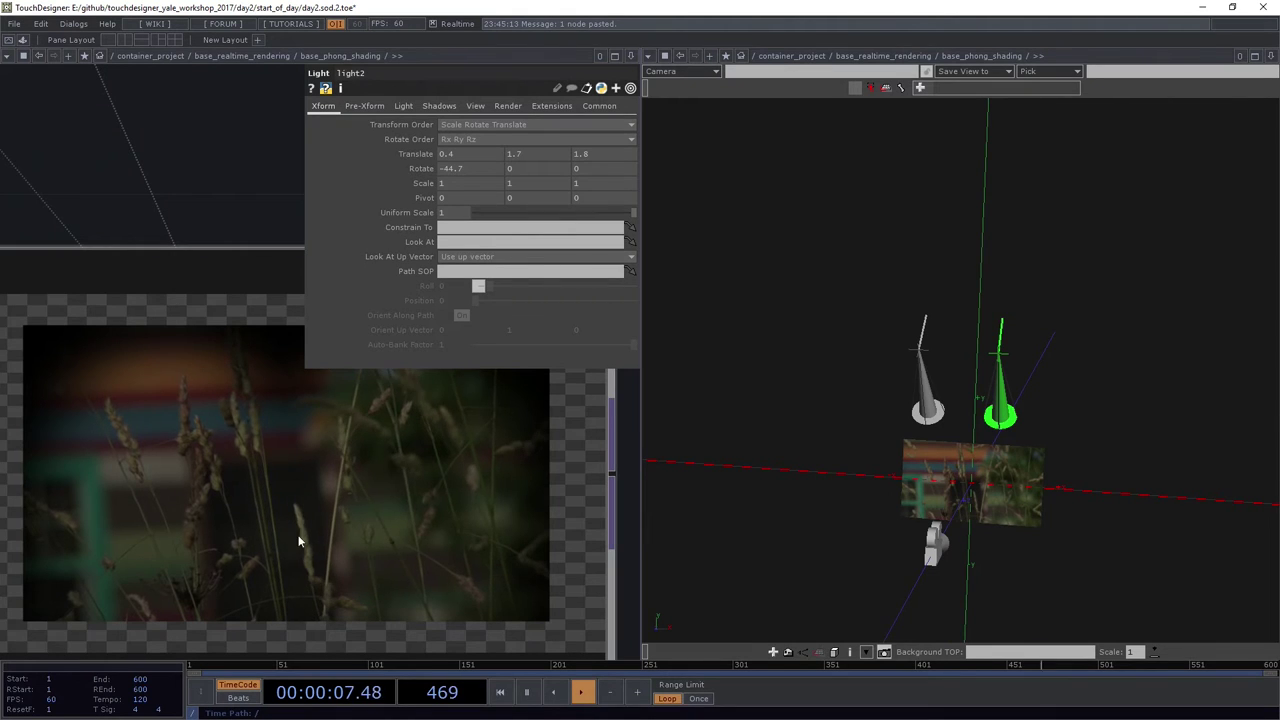
scroll(315, 364, "down", 5)
Change light1's color to a light blue with hue 208 and saturation 0.595
scroll(214, 470, "up", 3)
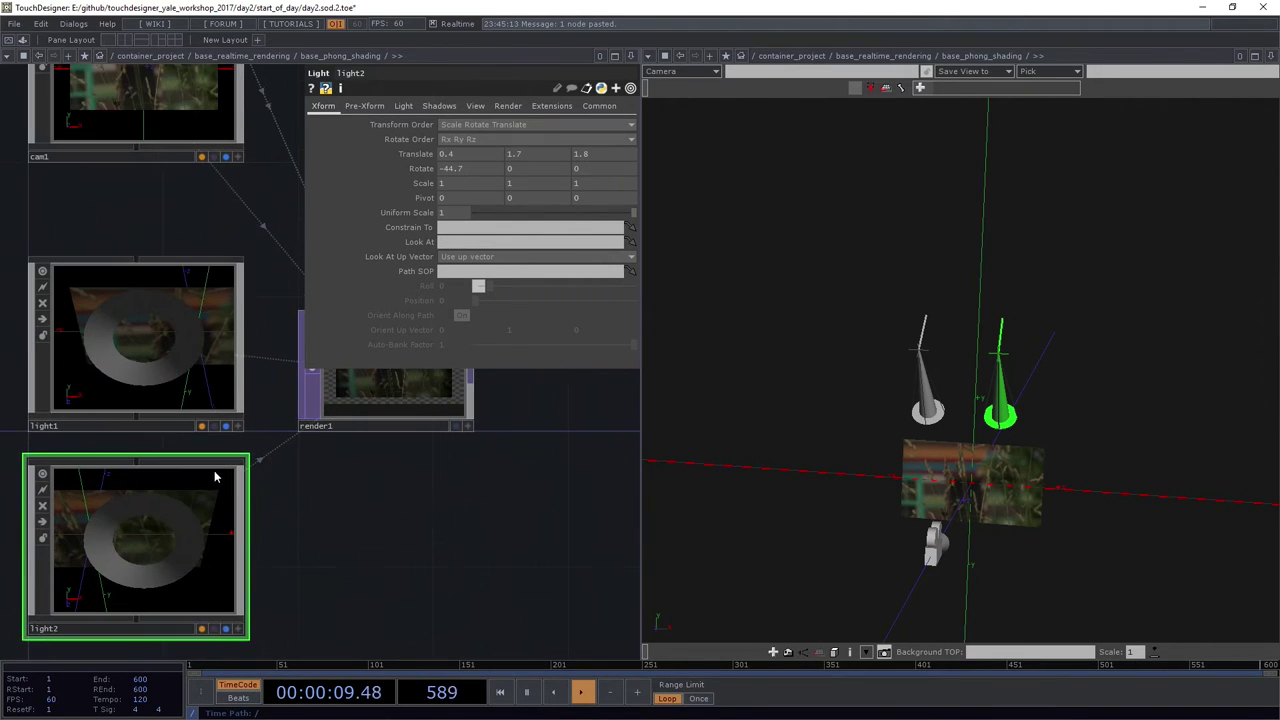
left_click(200, 394)
scroll(260, 360, "up", 5)
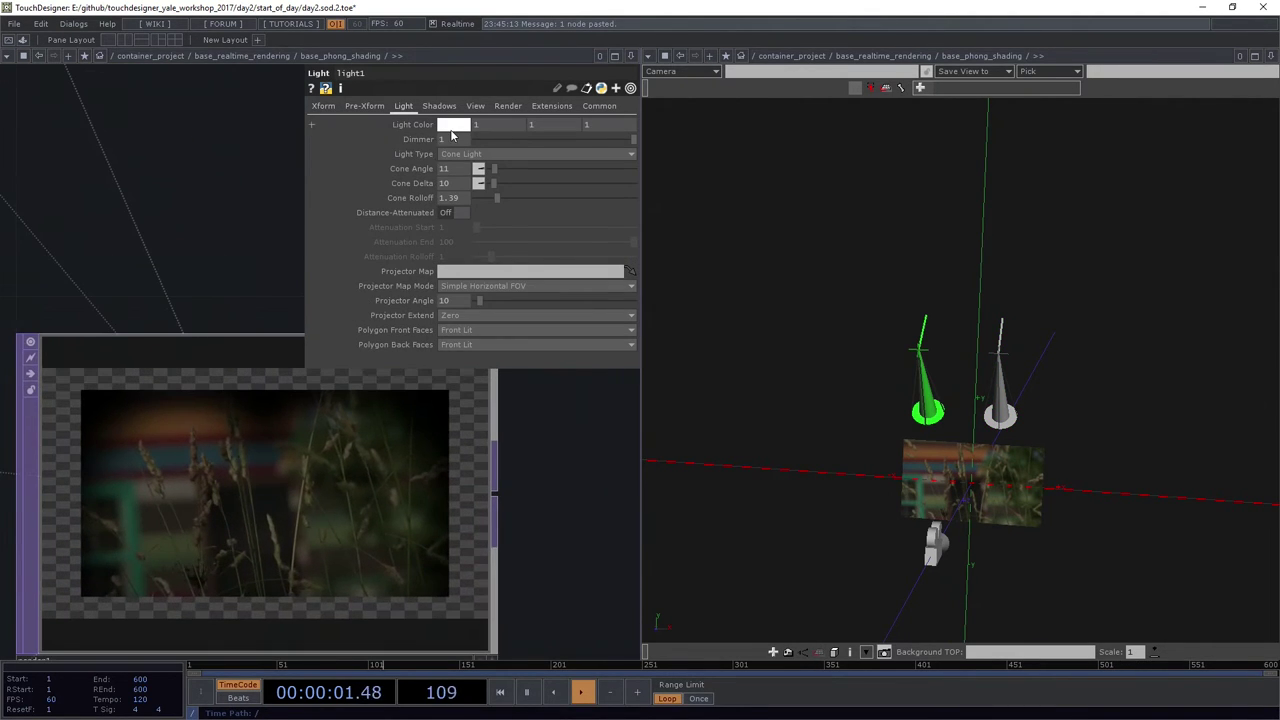
left_click(448, 127)
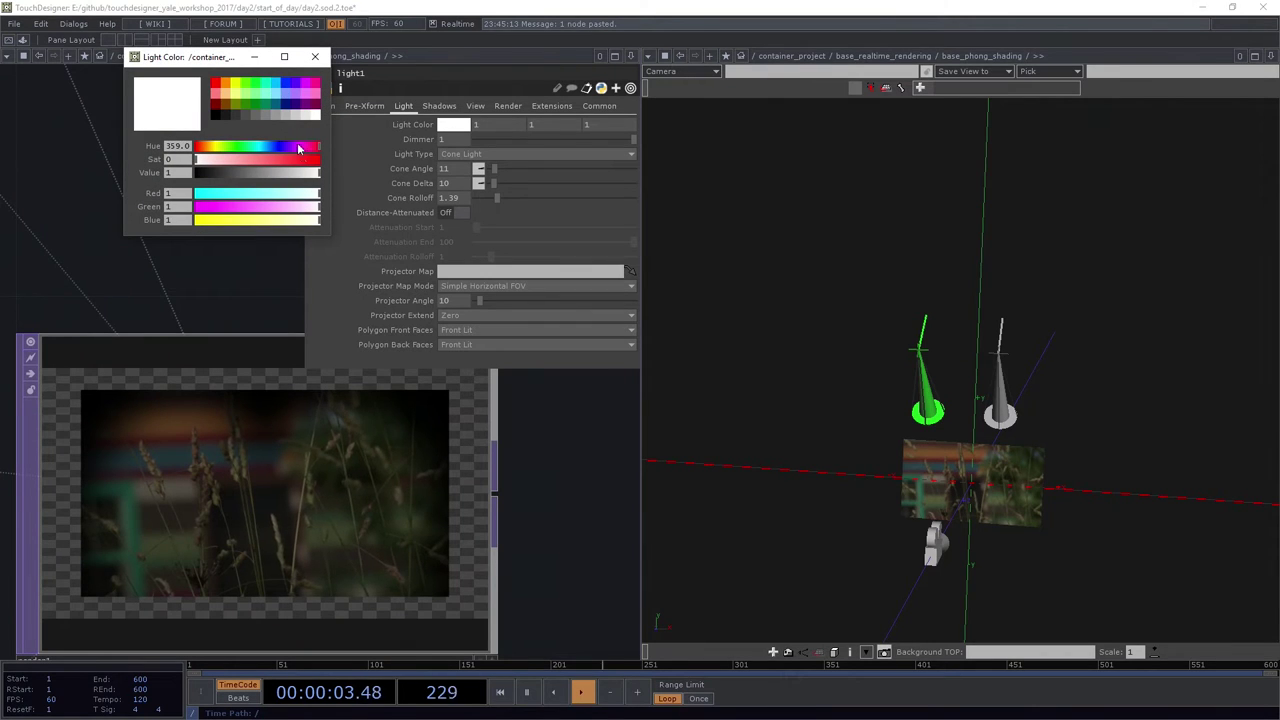
left_click_drag(310, 151, 267, 167)
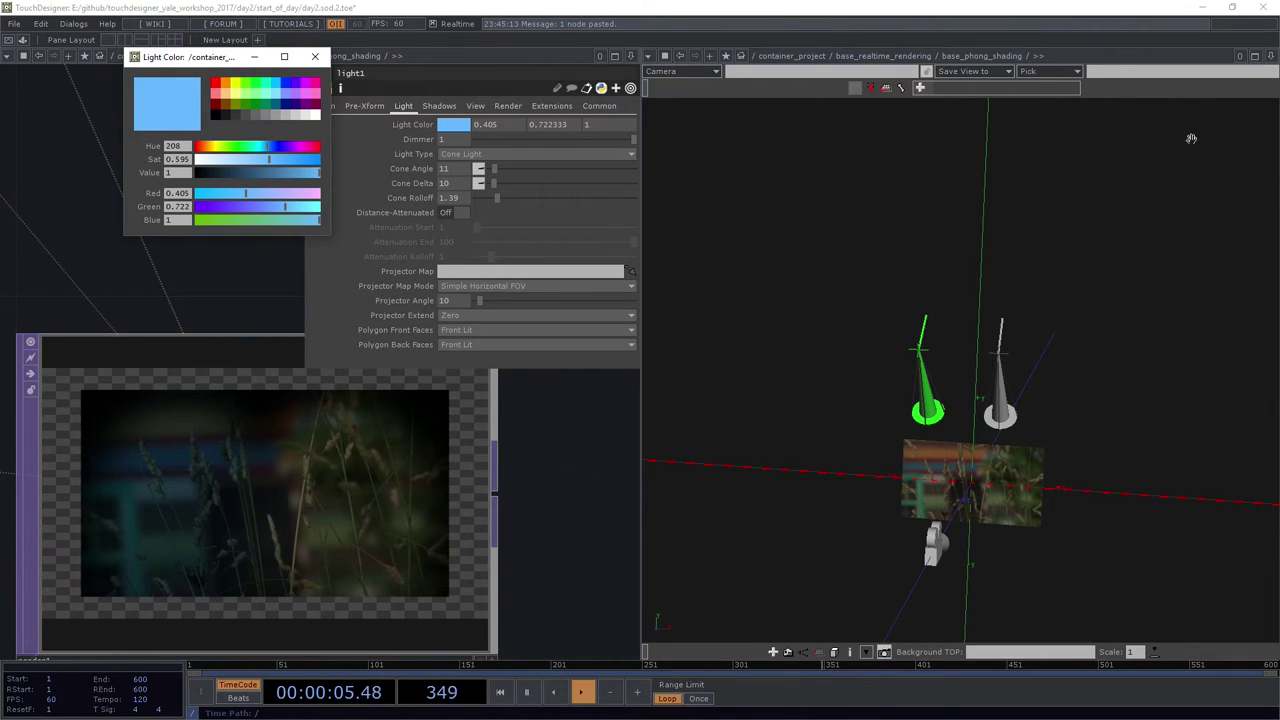
Close the 3D view pane to give the network the full width, and inspect render1's output in a separate viewer window
left_click(1271, 57)
left_click(1168, 152)
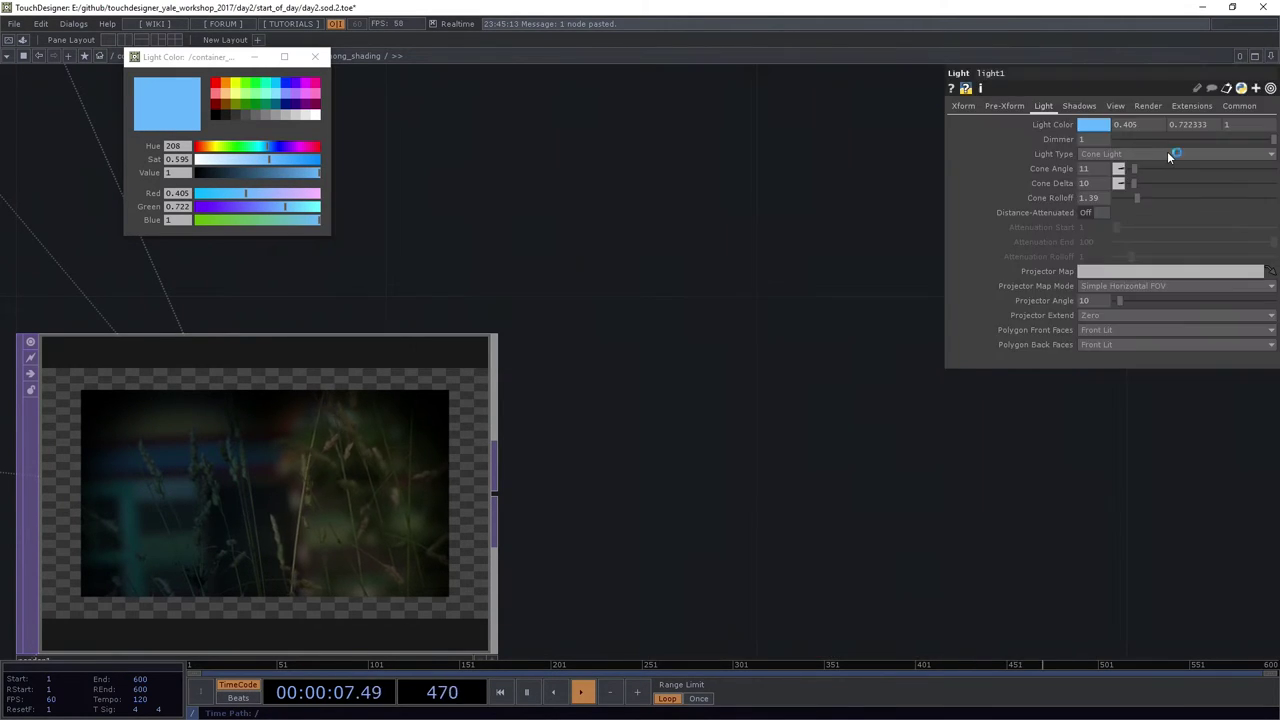
left_click_drag(540, 400, 883, 248)
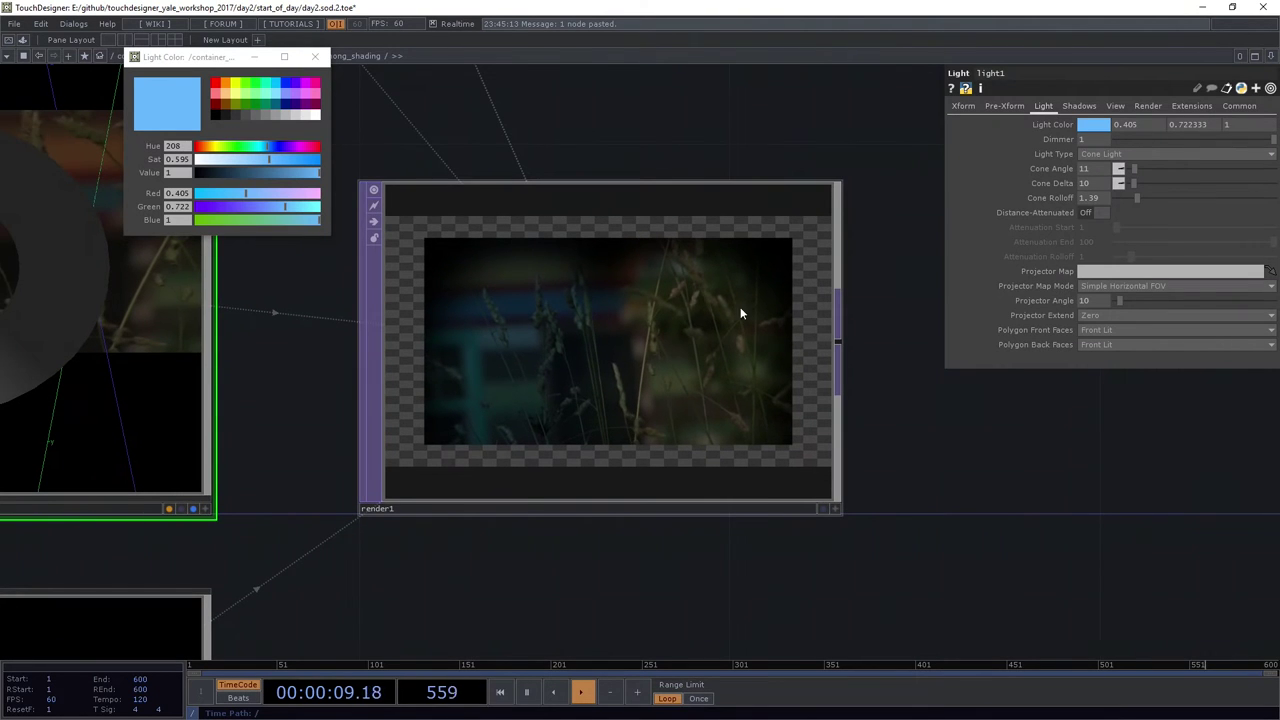
right_click(682, 362)
left_click(690, 352)
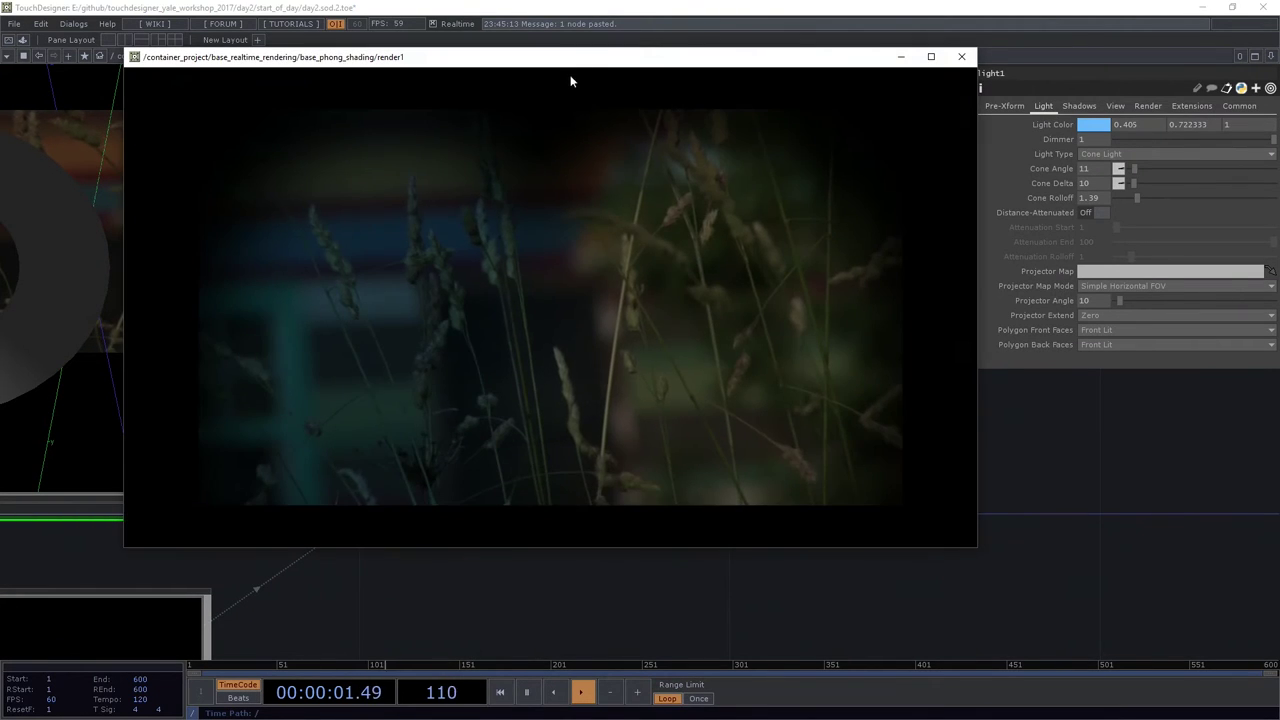
left_click_drag(570, 81, 577, 208)
left_click_drag(600, 221, 508, 207)
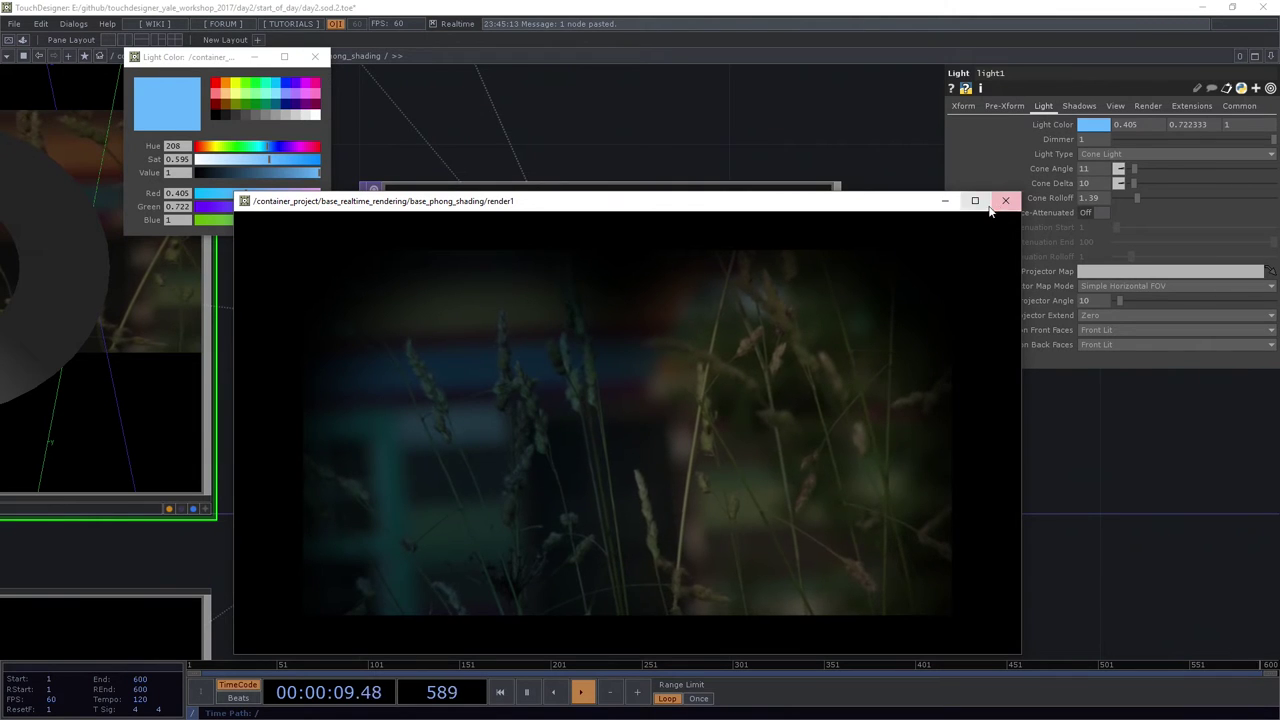
left_click(1005, 200)
Display render1's output as the background of the network
left_click(822, 512)
scroll(685, 457, "down", 5)
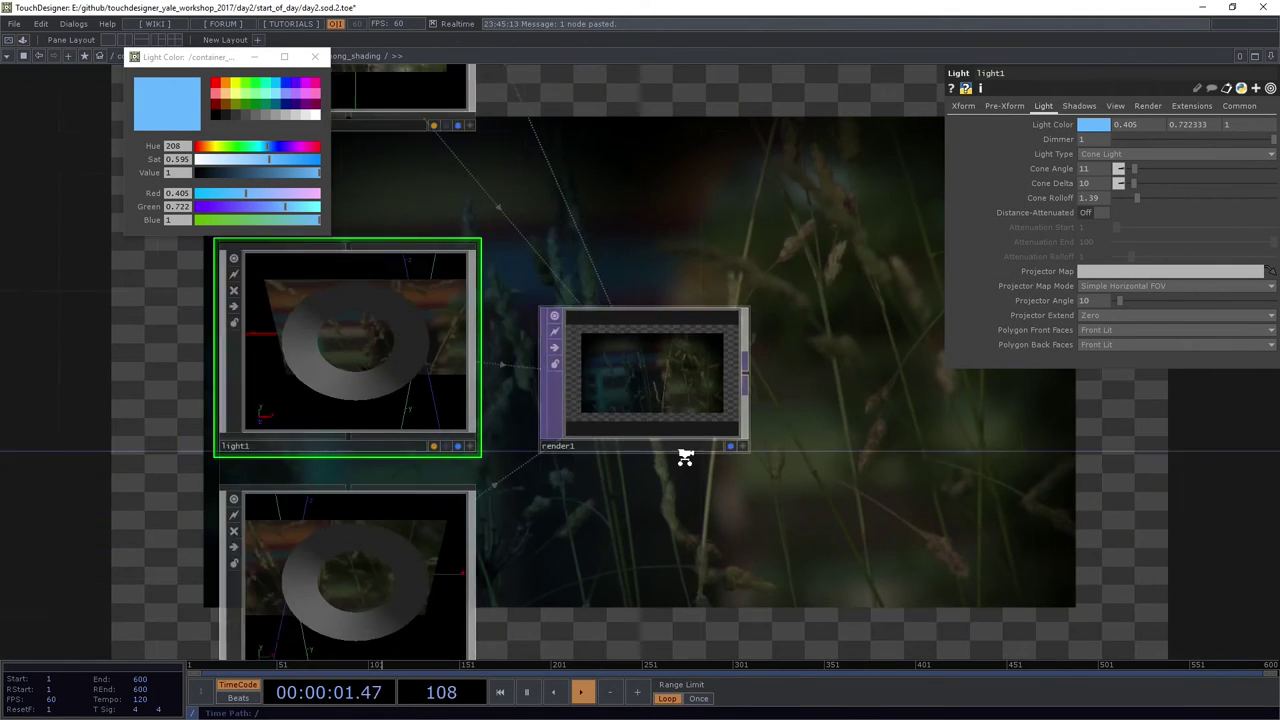
scroll(634, 551, "down", 4)
Change light2's color to orange with hue 32.81 and saturation 0.838
left_click_drag(829, 523, 647, 469)
left_click(300, 545)
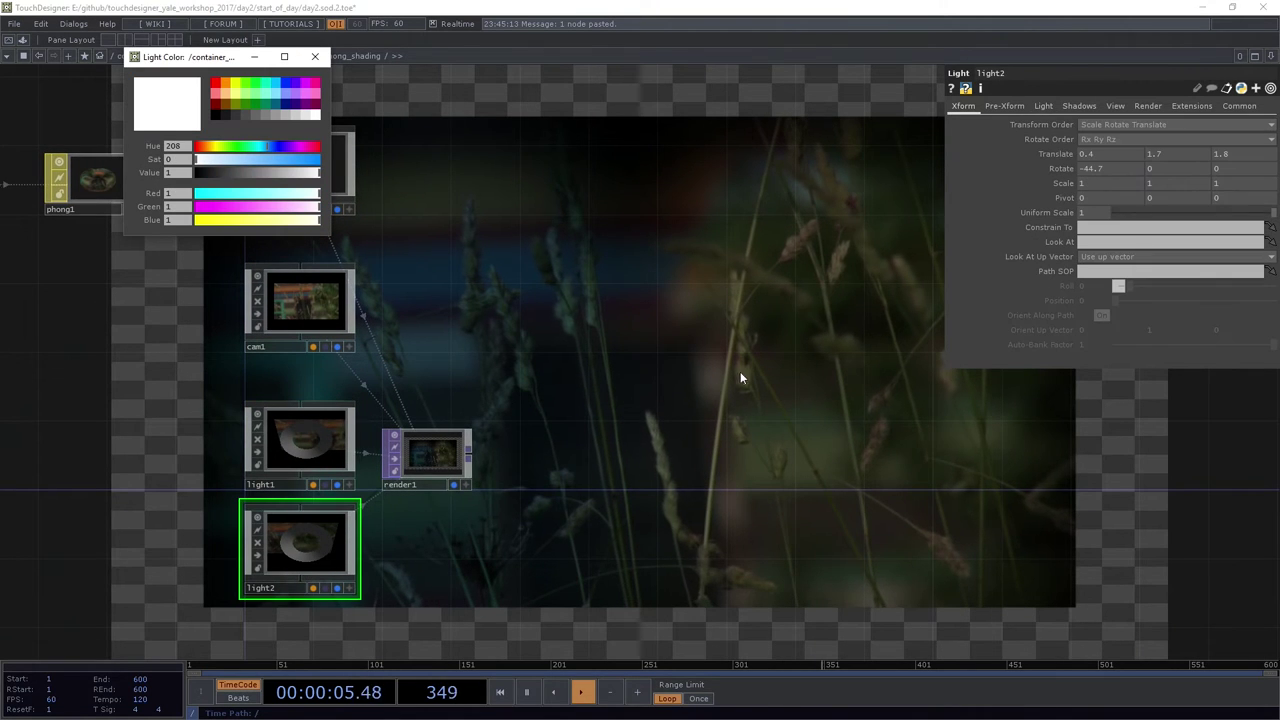
left_click(1041, 106)
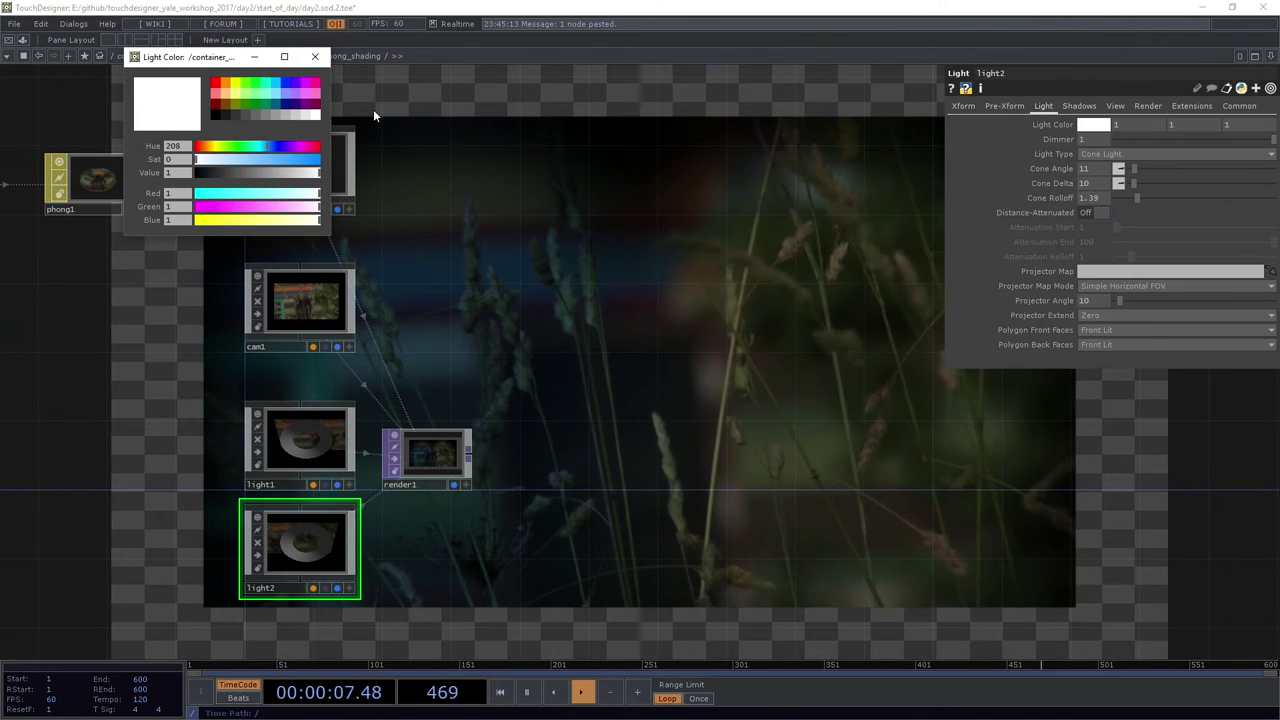
left_click(225, 93)
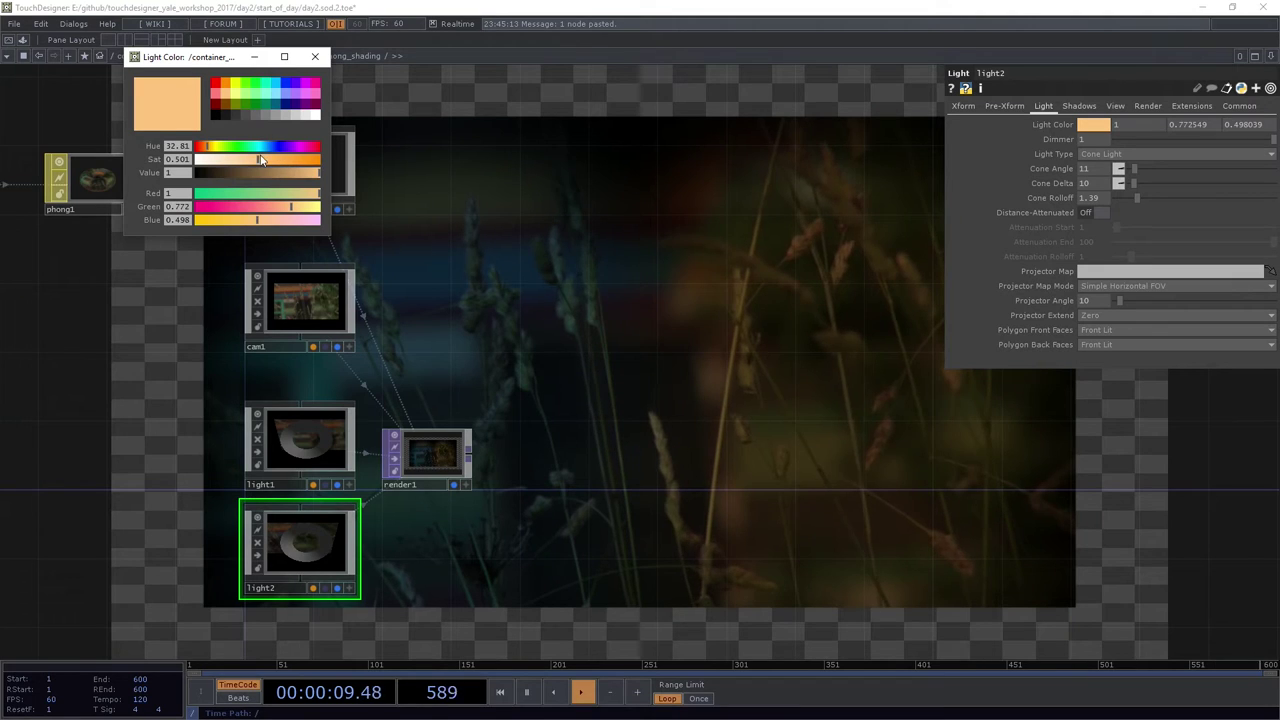
left_click_drag(262, 160, 324, 170)
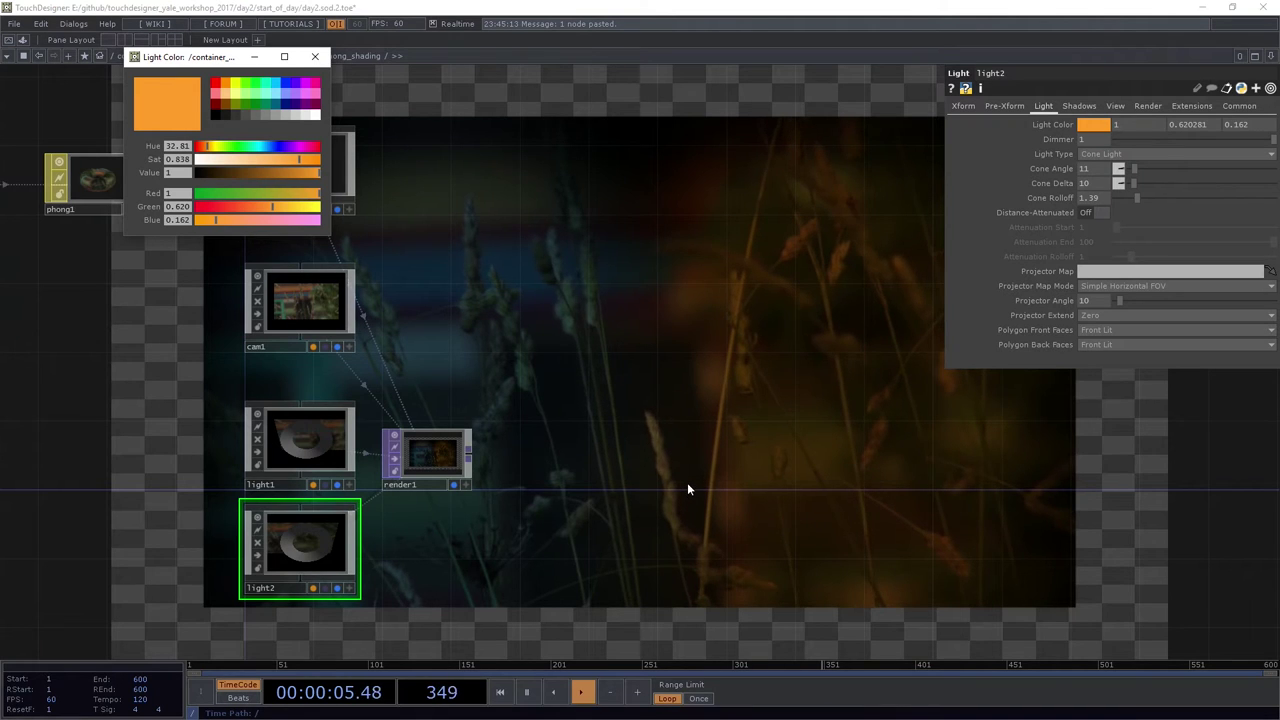
Examine the two-color lighting in the background render and trace the network from moviefilein1 through phong1 and geo1 to render1
left_click_drag(660, 522, 905, 447)
scroll(549, 398, "up", 2)
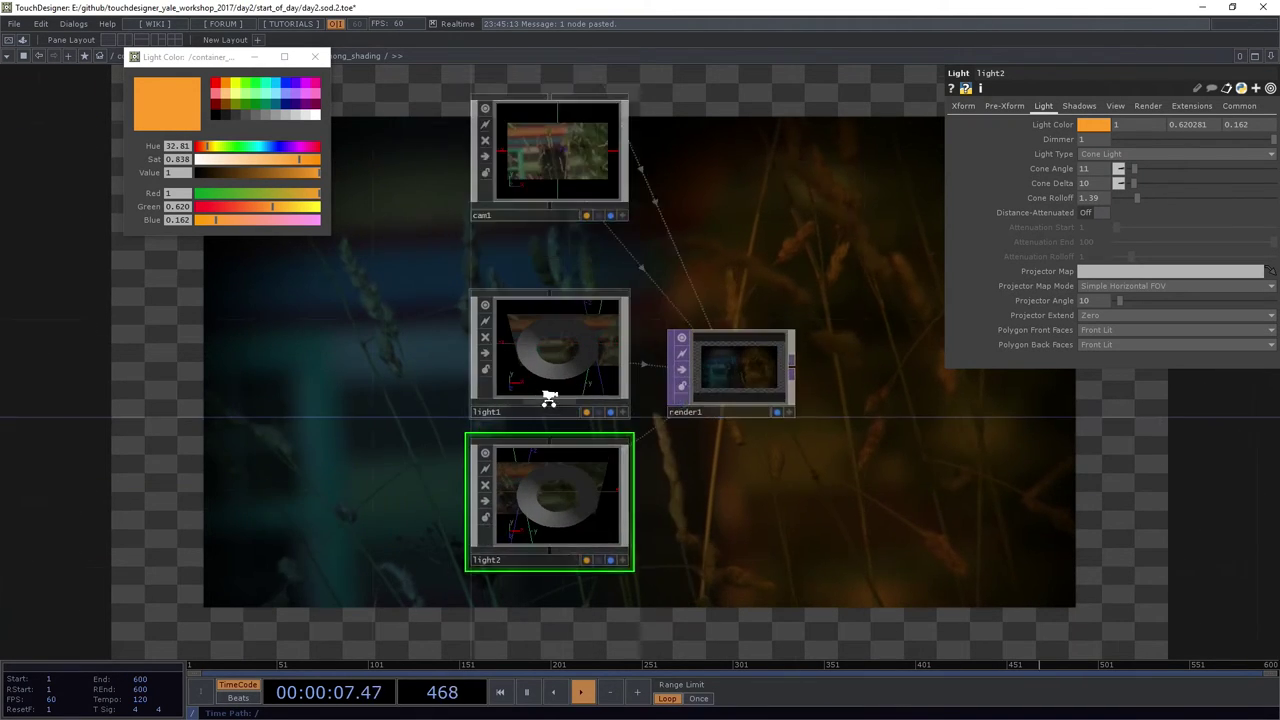
scroll(549, 398, "up", 2)
left_click_drag(914, 563, 748, 550)
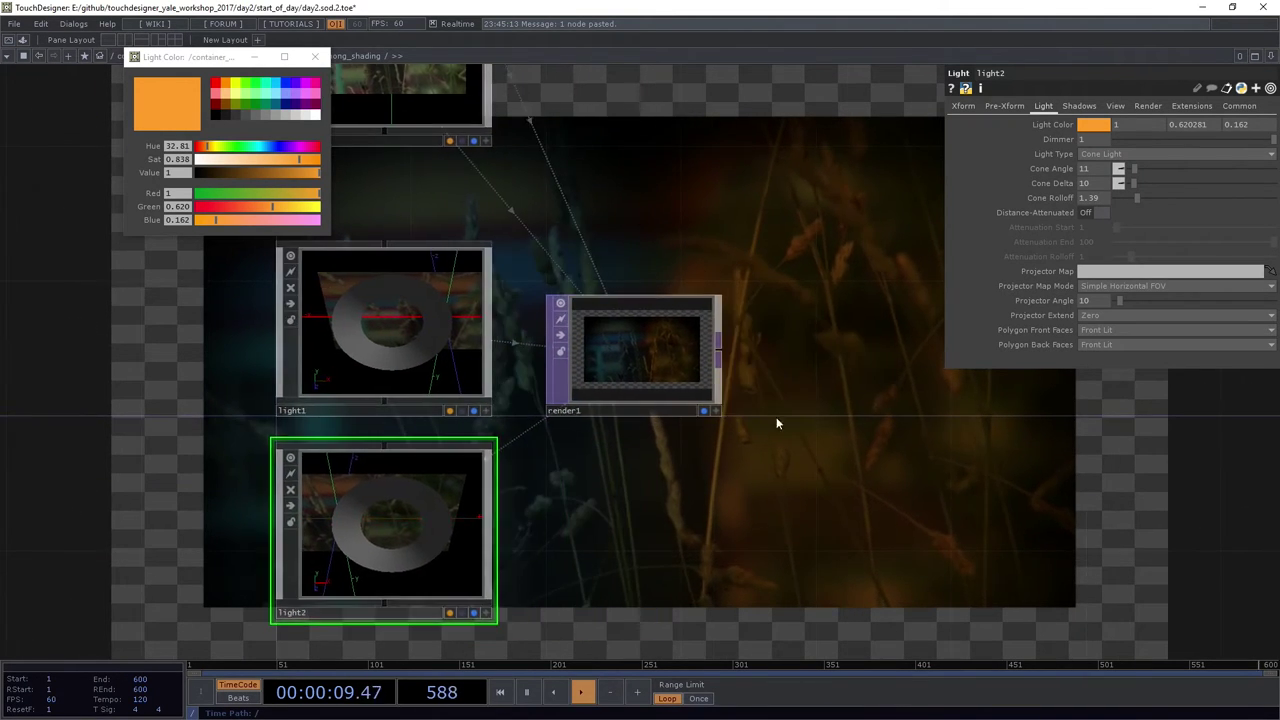
left_click_drag(832, 547, 589, 564)
scroll(589, 502, "down", 5)
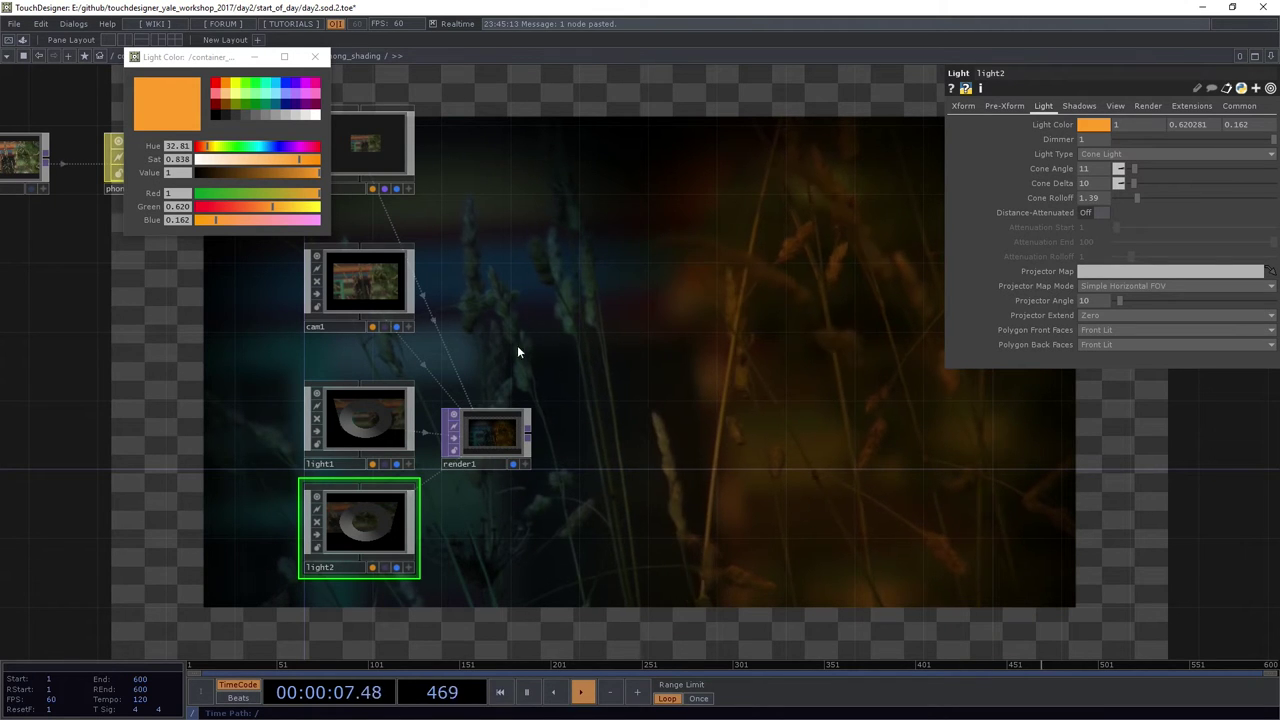
left_click_drag(517, 347, 819, 501)
left_click_drag(940, 541, 644, 568)
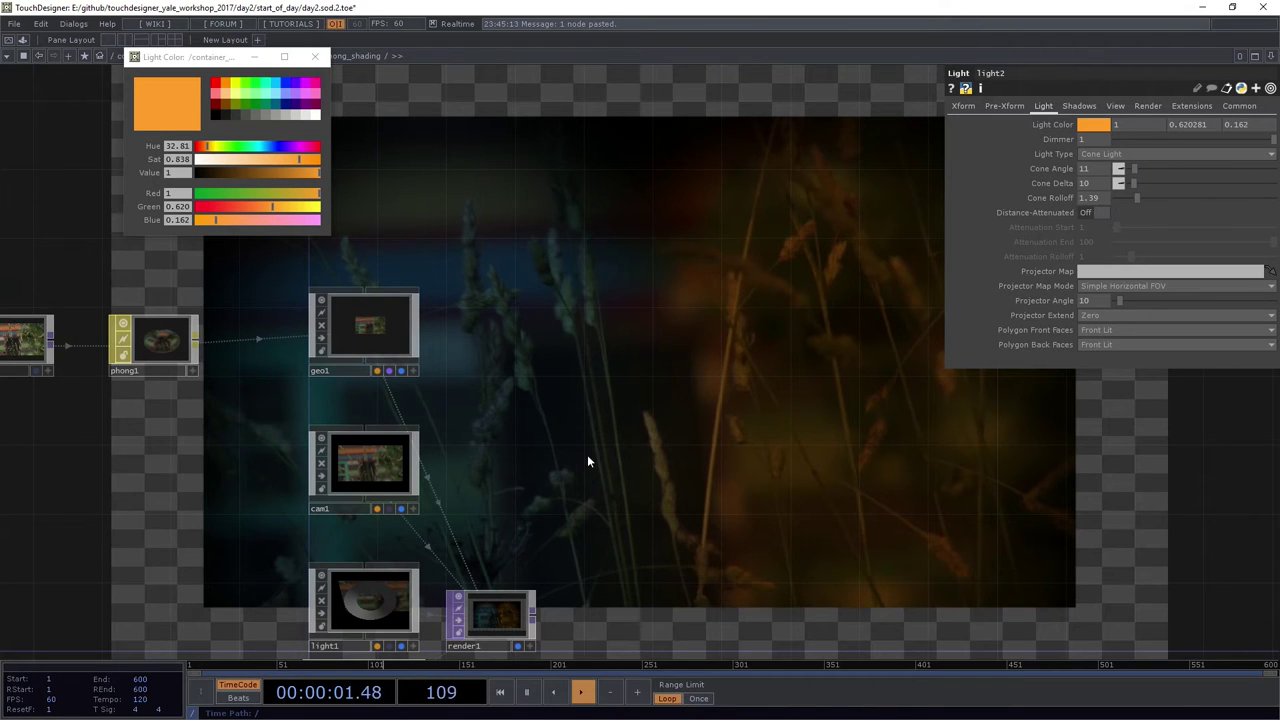
left_click_drag(124, 441, 528, 464)
middle_click_drag(385, 432, 384, 399)
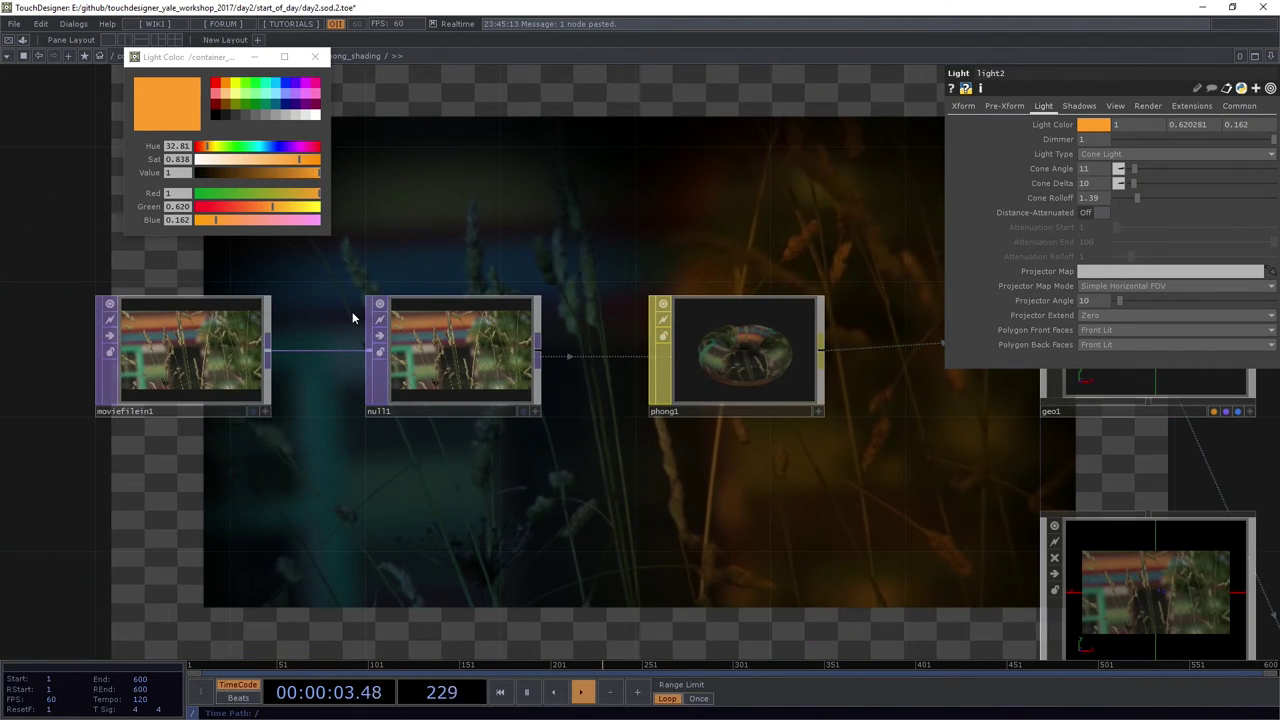
left_click_drag(690, 535, 341, 333)
scroll(341, 333, "down", 4)
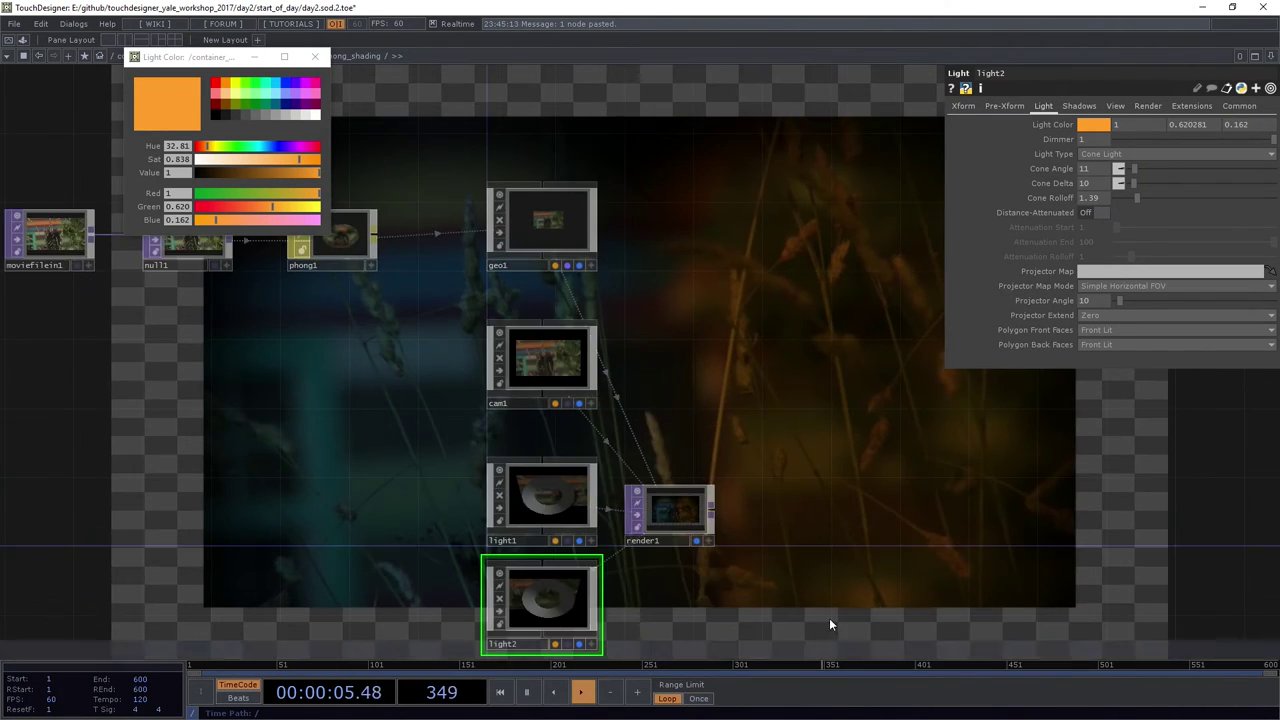
left_click_drag(614, 508, 529, 337)
scroll(529, 337, "up", 6)
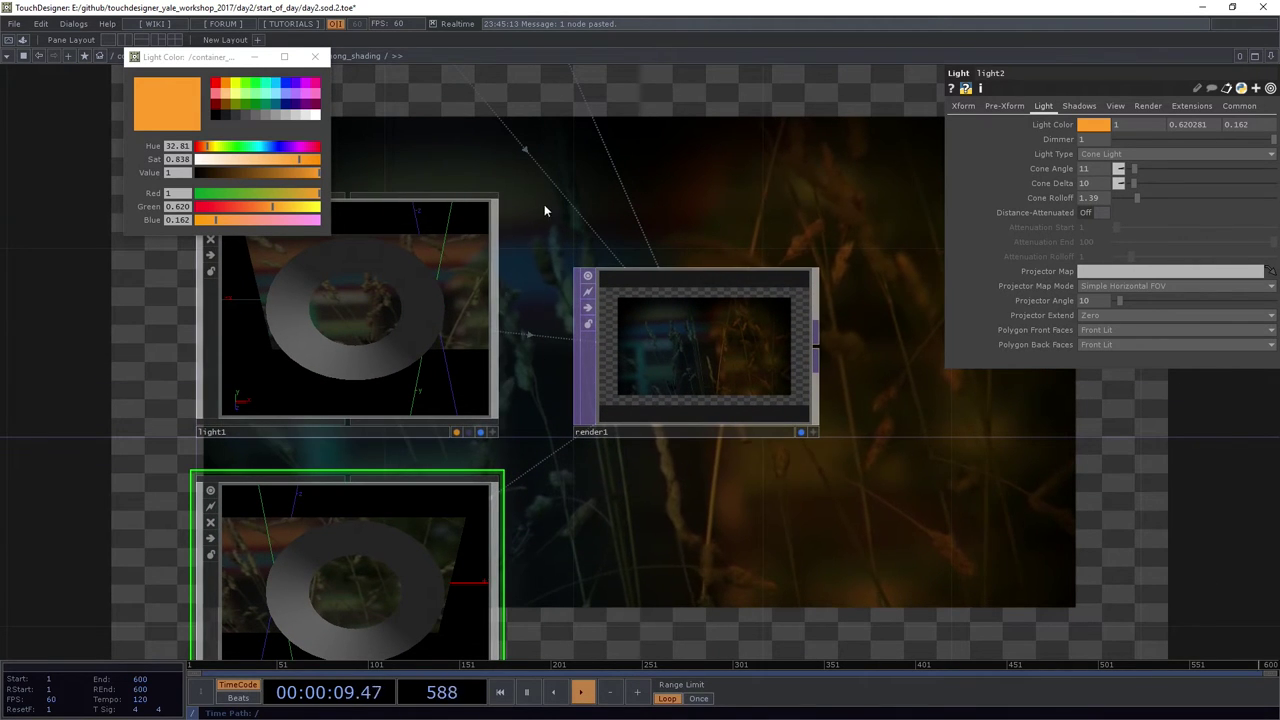
left_click_drag(548, 220, 605, 554)
scroll(611, 568, "down", 5)
left_click_drag(220, 330, 443, 420)
scroll(443, 420, "up", 5)
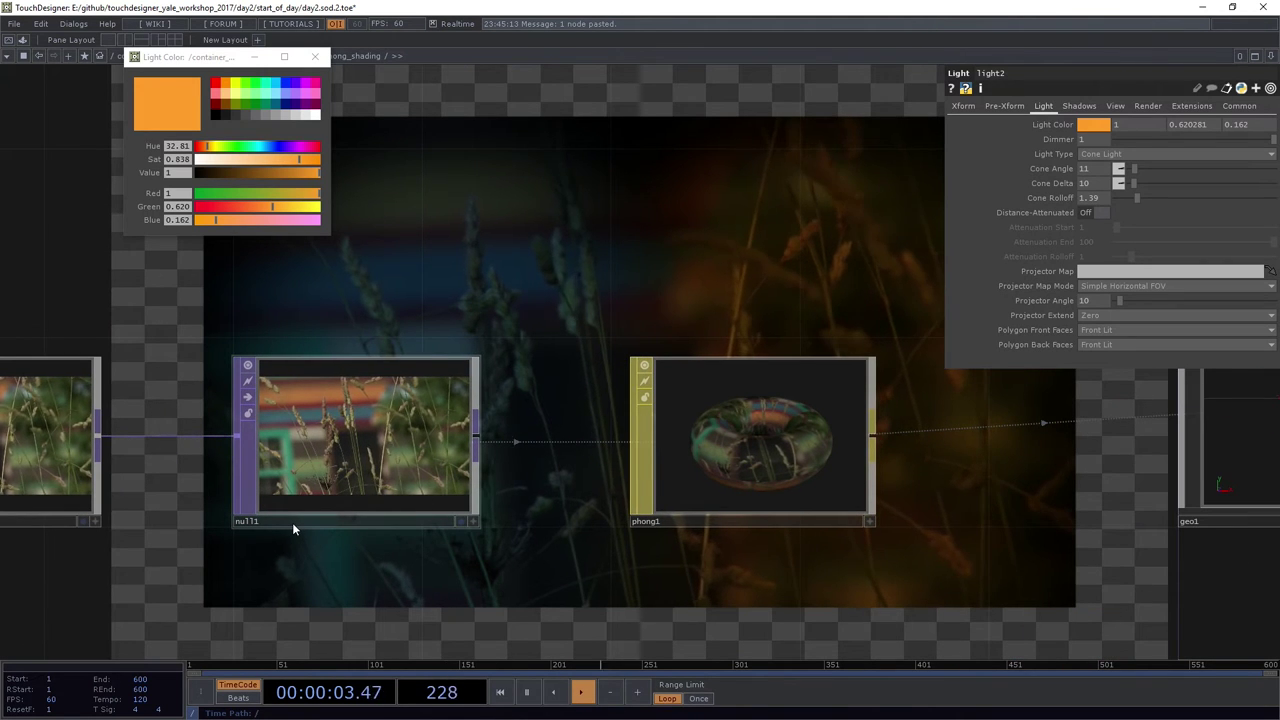
Leave base_phong_shading and enter the base_constant_shading network, focusing on moviefilein1 and null1
scroll(490, 548, "down", 10)
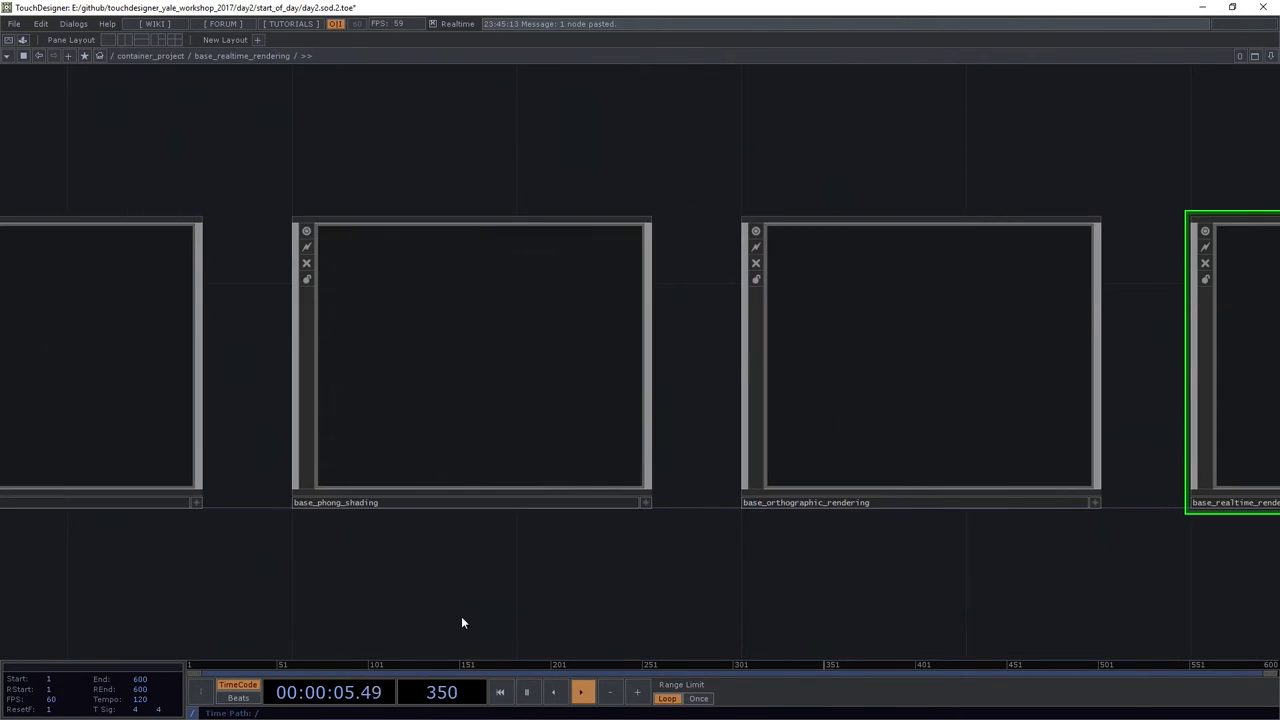
scroll(659, 472, "up", 5)
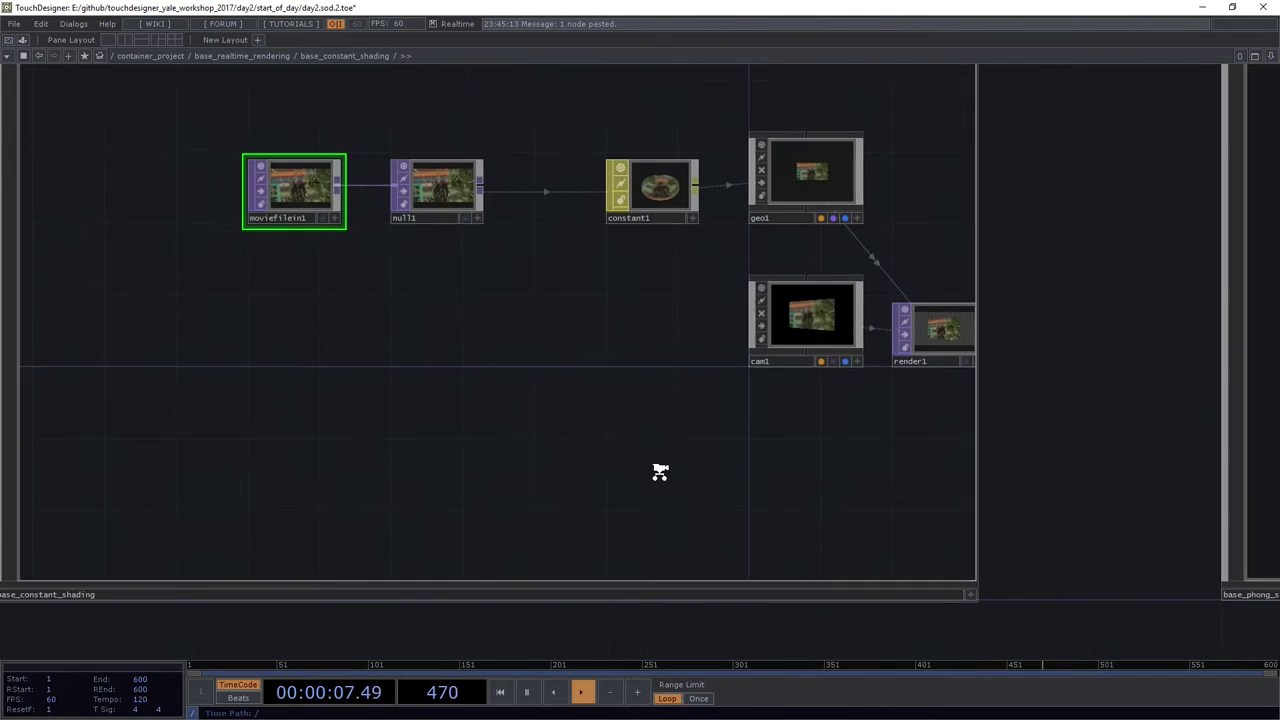
left_click_drag(361, 407, 695, 432)
scroll(457, 306, "up", 4)
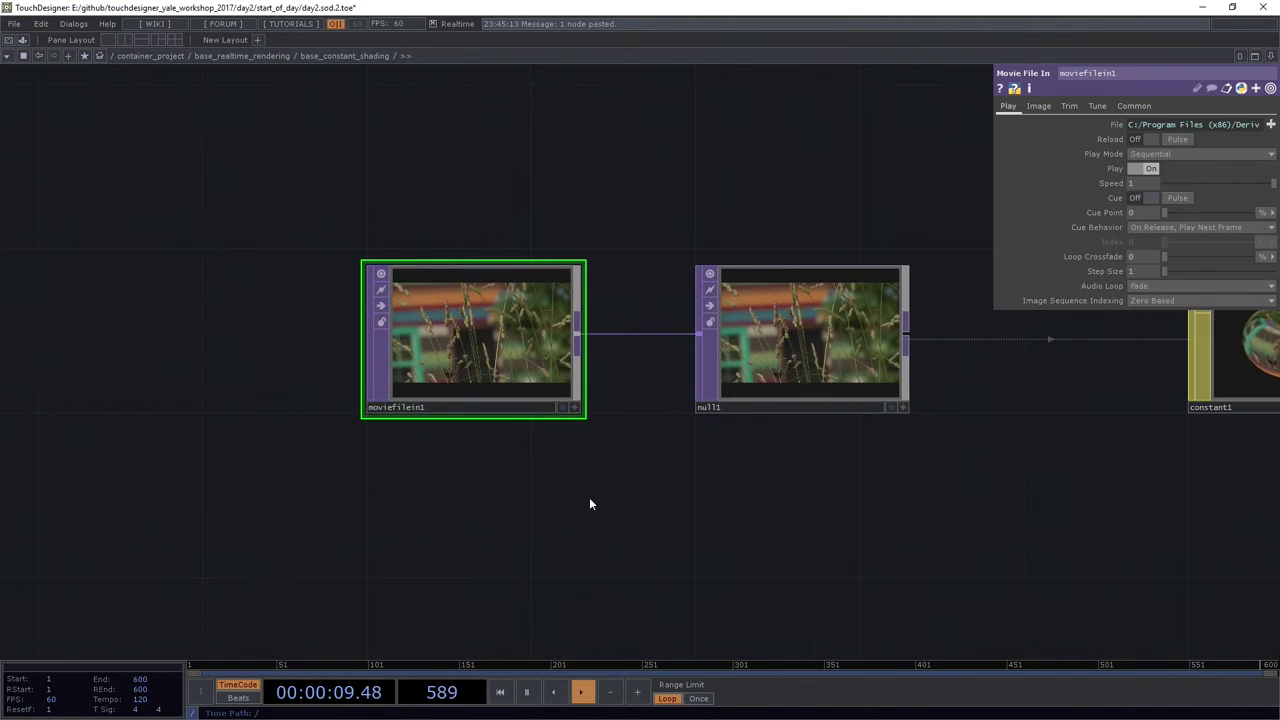
Move moviefilein1 farther away from null1 and place a new Circle TOP below it
left_click_drag(591, 500, 700, 498)
left_click_drag(590, 340, 229, 337)
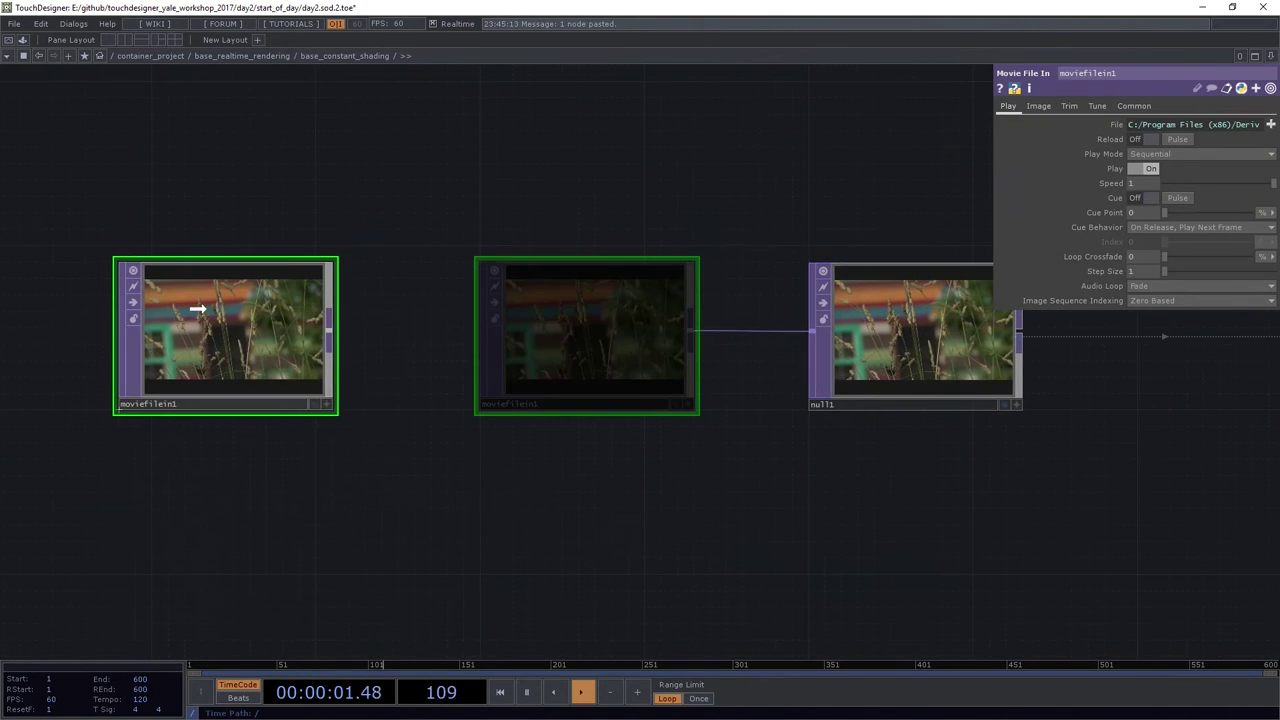
key("Tab")
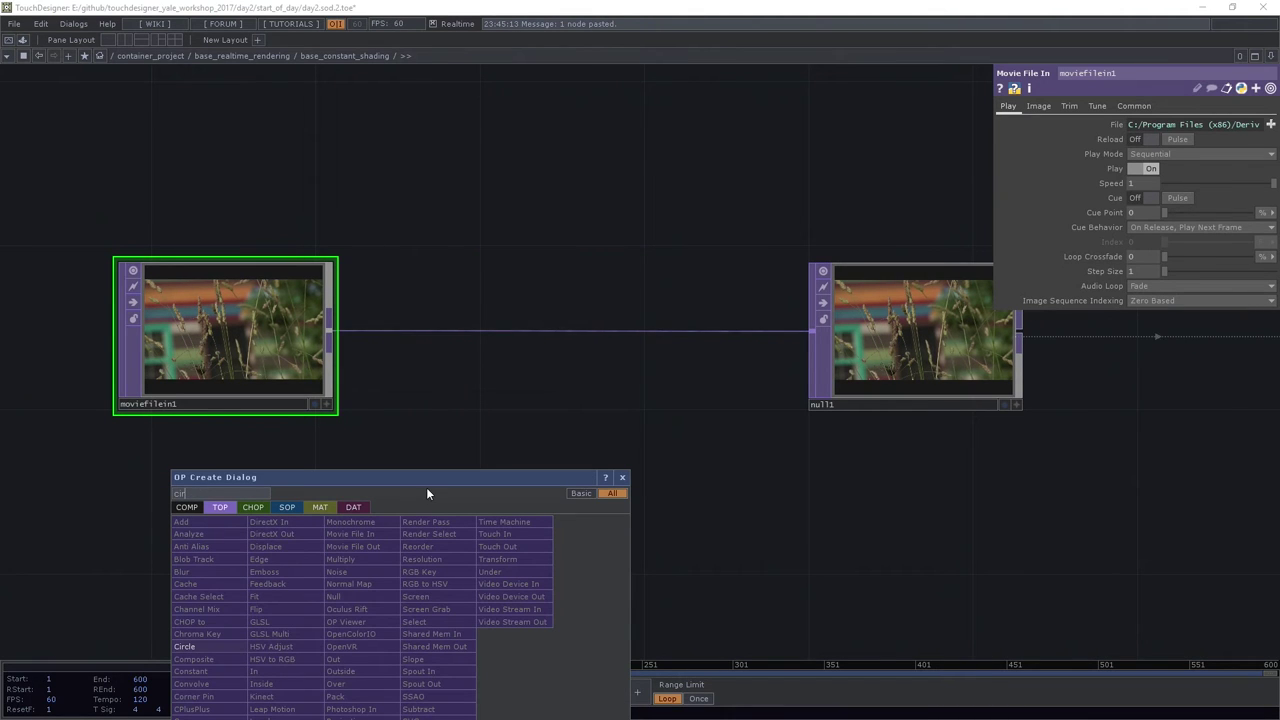
left_click(236, 646)
left_click(256, 530)
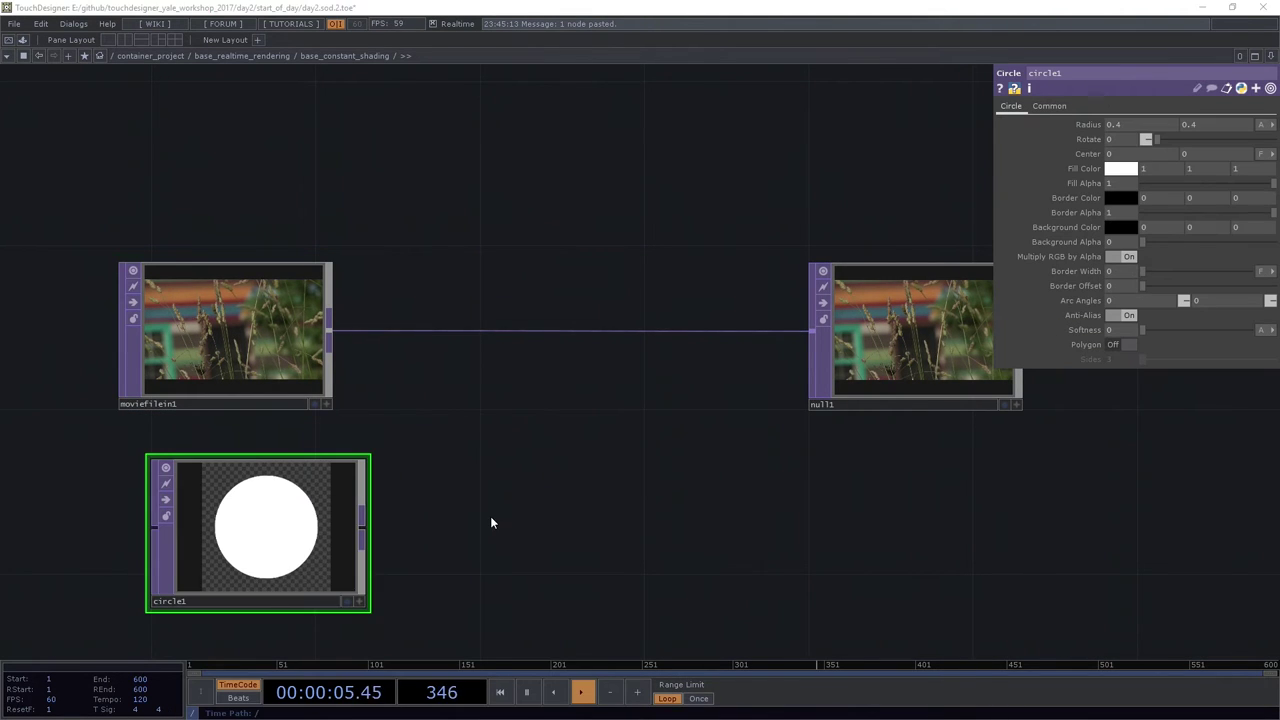
Add a Composite TOP and wire moviefilein1 as its first input and circle1 as its second
key("Tab")
type("com")
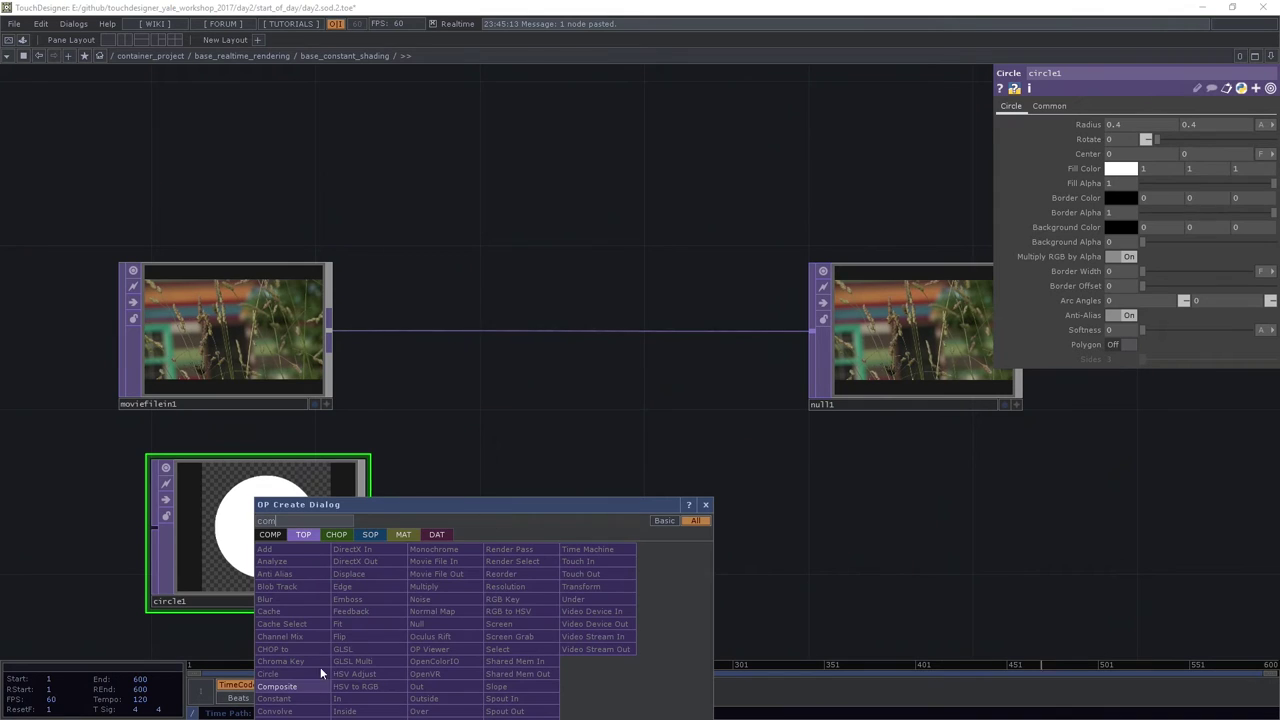
left_click(310, 688)
left_click(492, 426)
left_click_drag(330, 332, 418, 440)
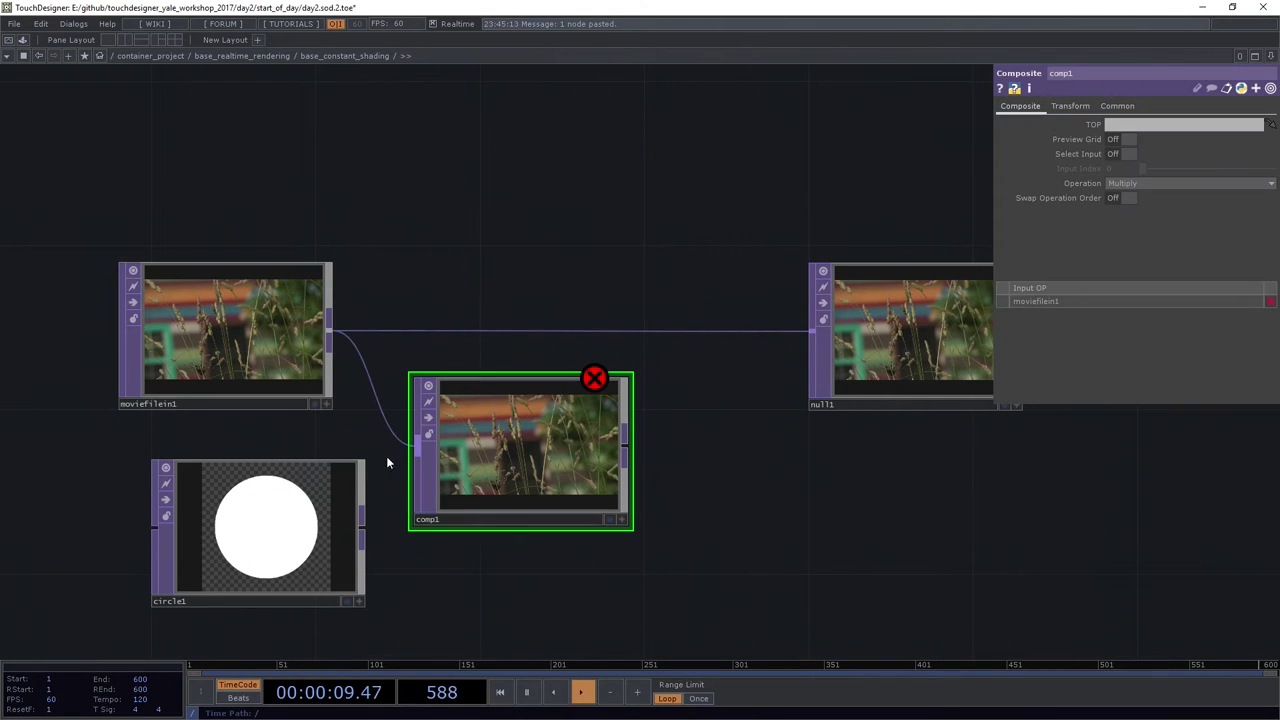
left_click_drag(366, 528, 440, 455)
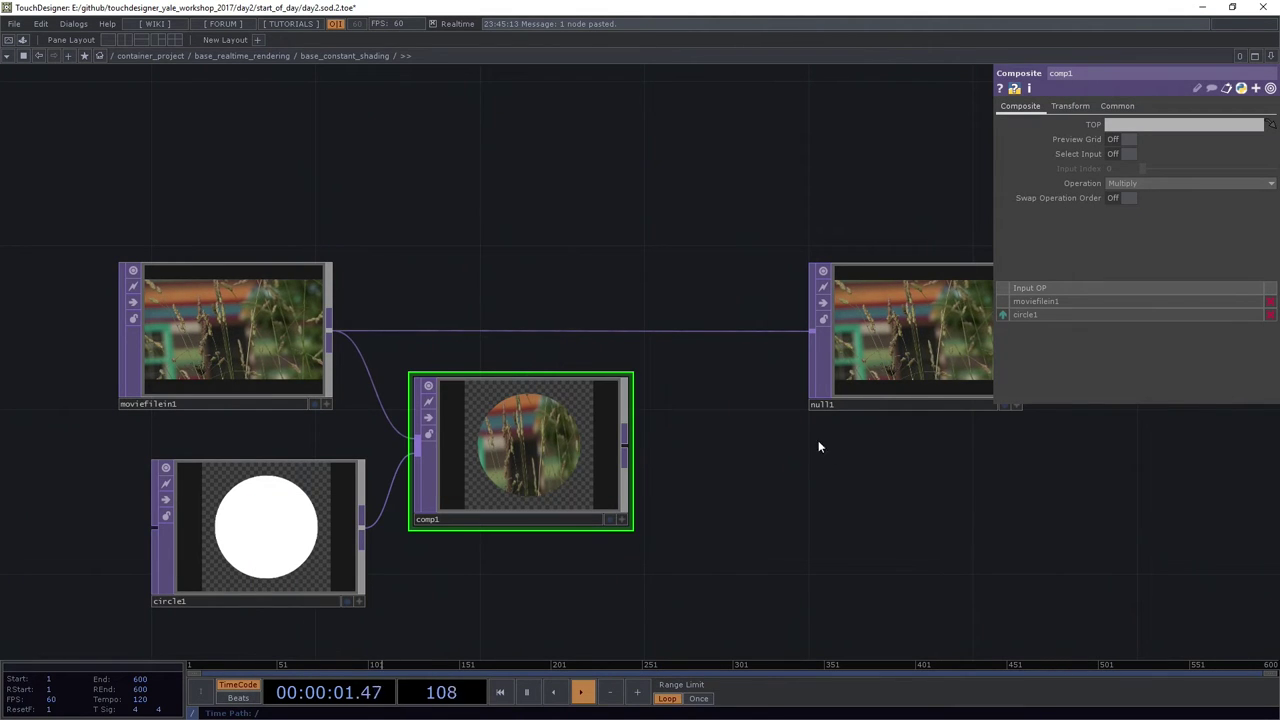
Set comp1's fixed layer to Input 1 so the movie determines the composite's frame
left_click(1070, 113)
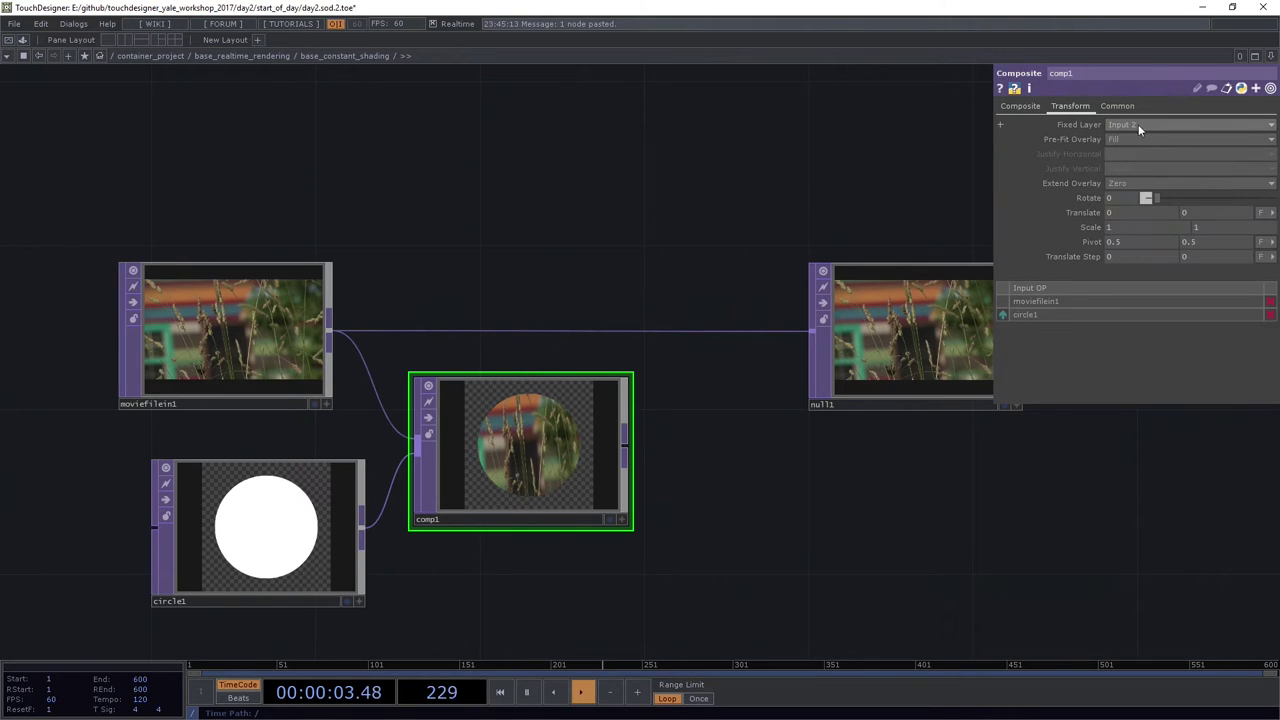
left_click(1138, 125)
left_click(1132, 141)
left_click_drag(514, 468, 653, 344)
scroll(653, 344, "up", 1)
scroll(653, 345, "up", 2)
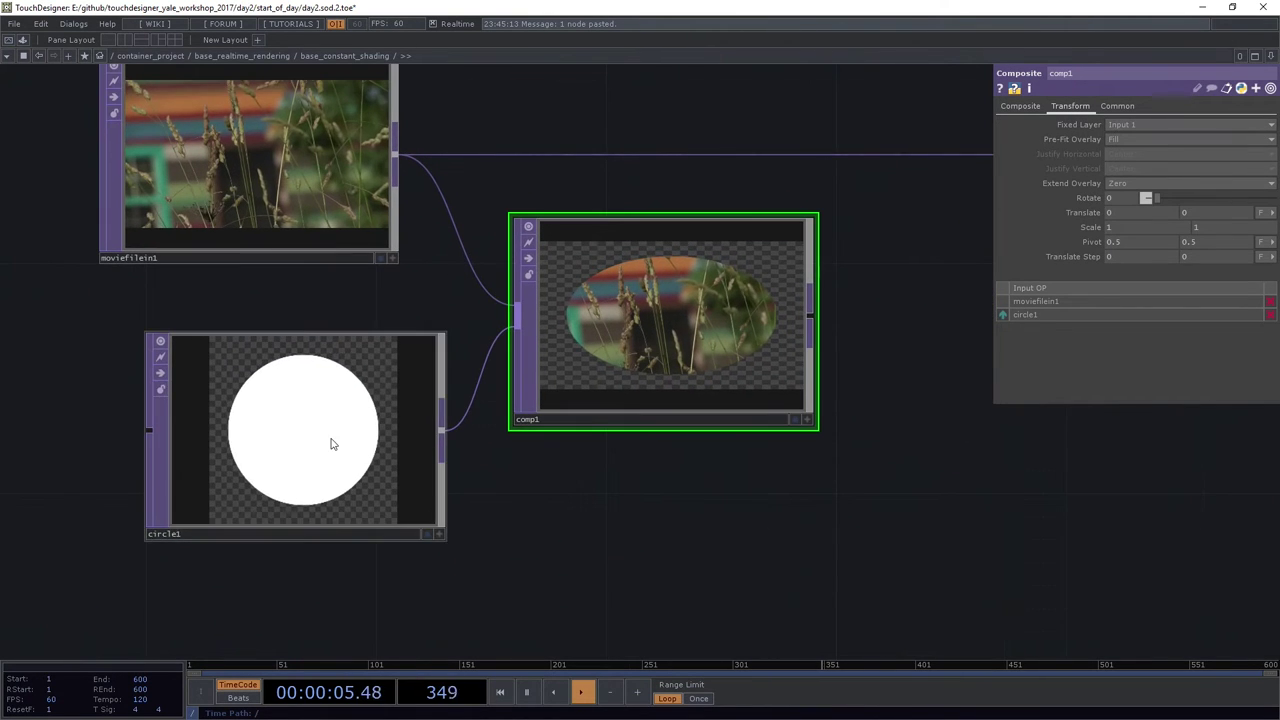
Line up moviefilein1 directly above circle1 in the network and select comp1 again
left_click_drag(249, 176, 297, 176)
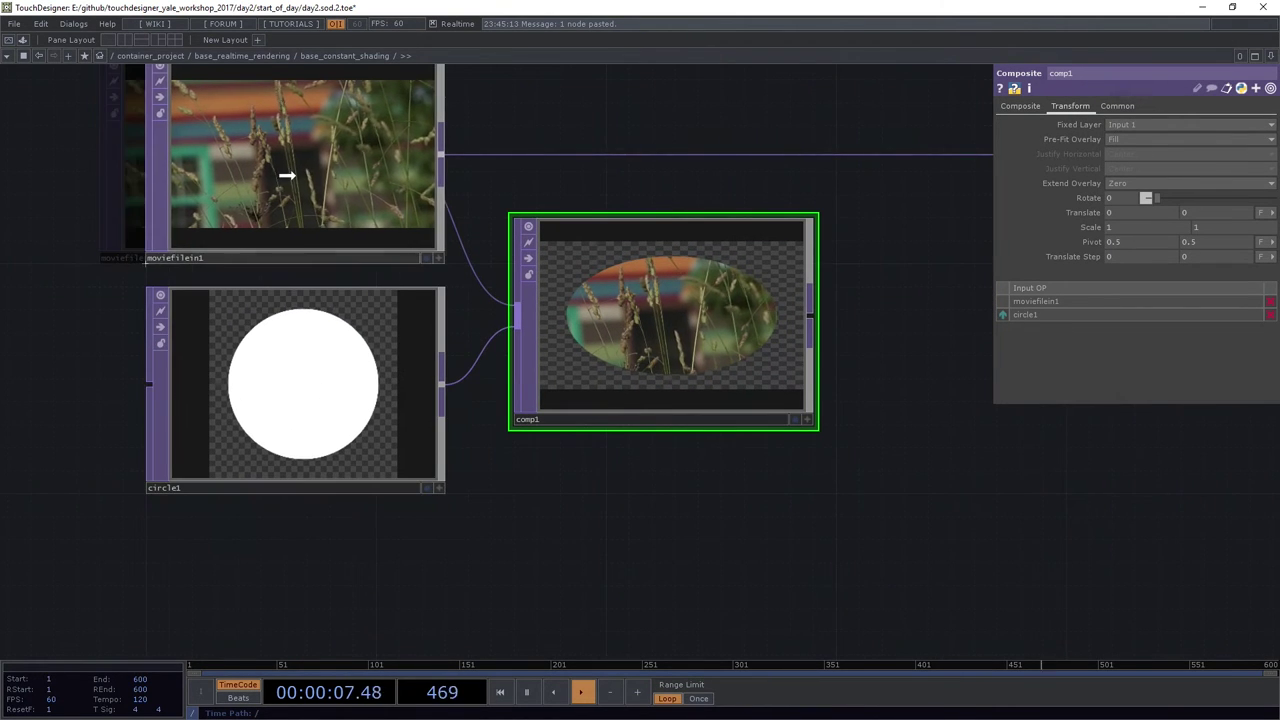
left_click(309, 363)
left_click(700, 300)
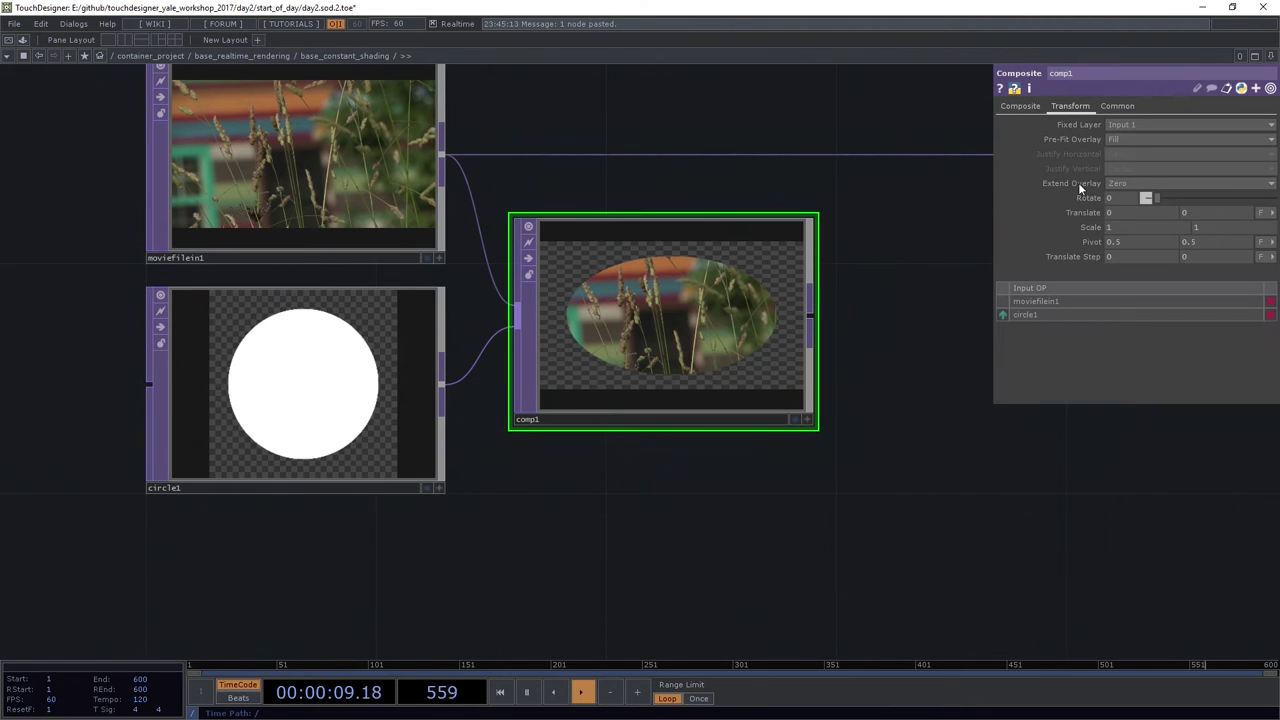
Try the Over operation on comp1, and settle on Overlay as its composite operation
left_click(1020, 106)
left_click(1146, 184)
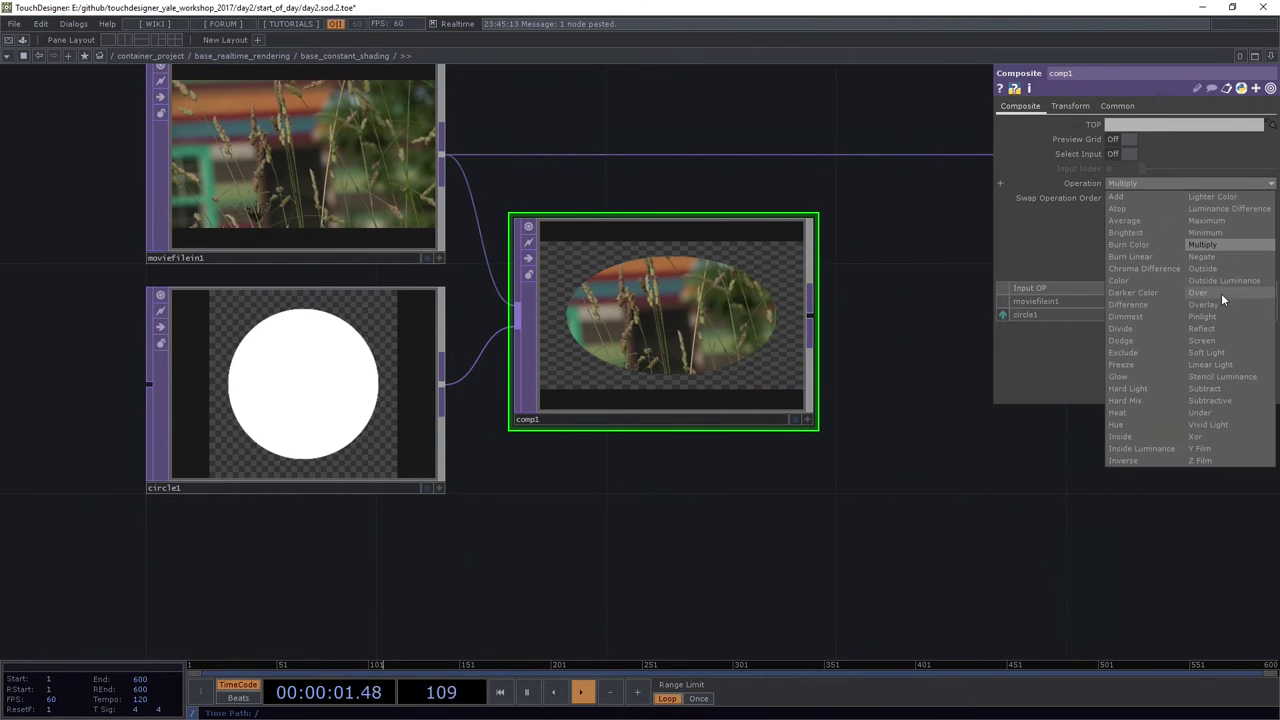
left_click(1220, 295)
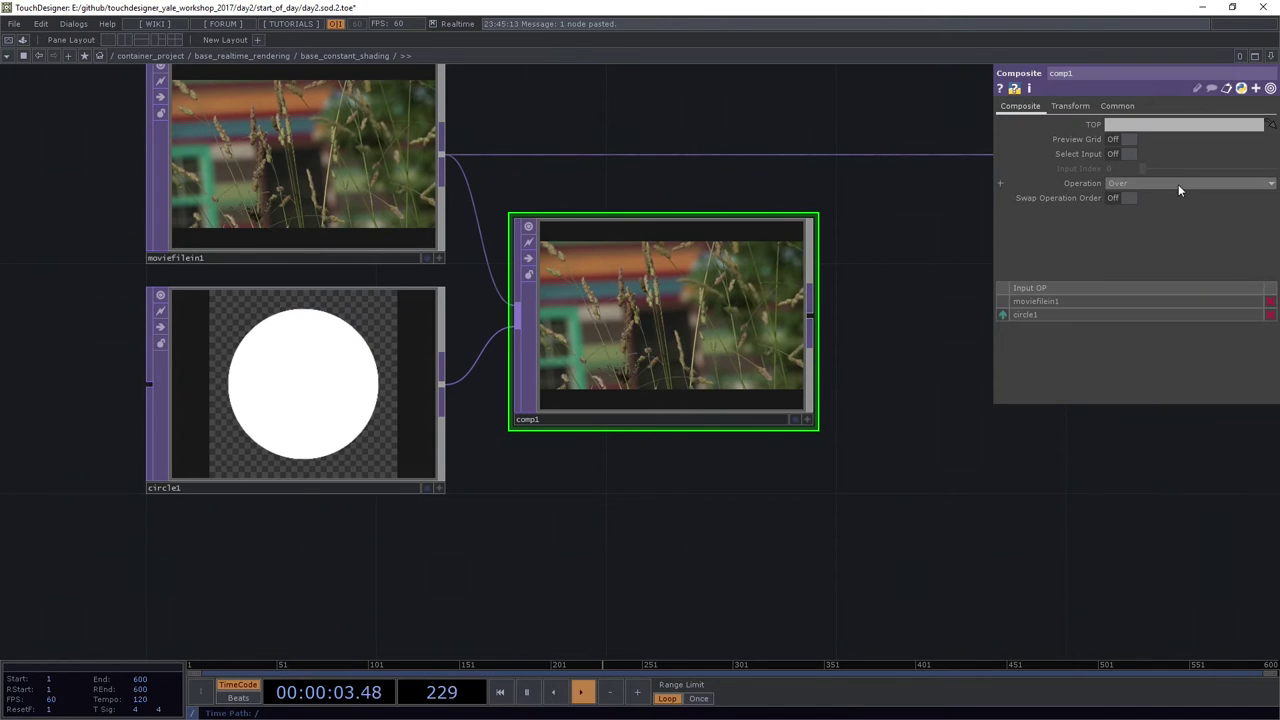
left_click(1178, 184)
left_click(1205, 305)
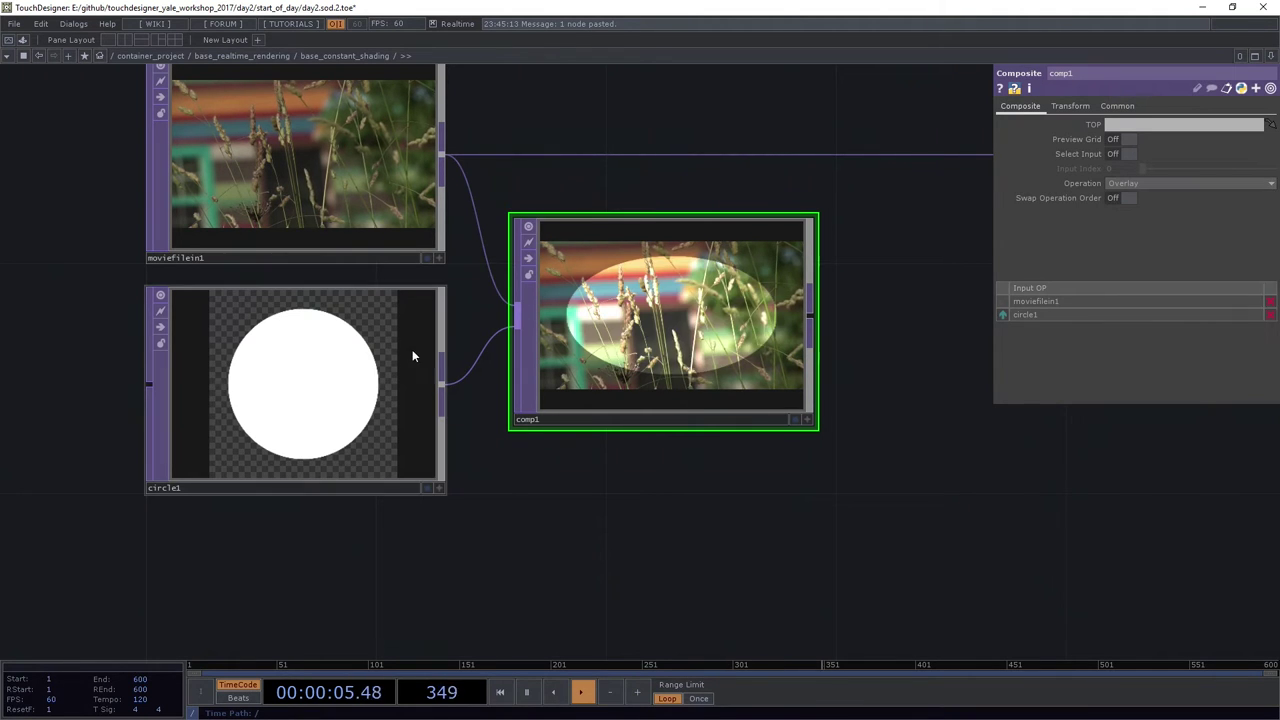
Soften circle1's edge to 0.117 and set comp1's pre-fit overlay to Native Resolution
left_click(322, 380)
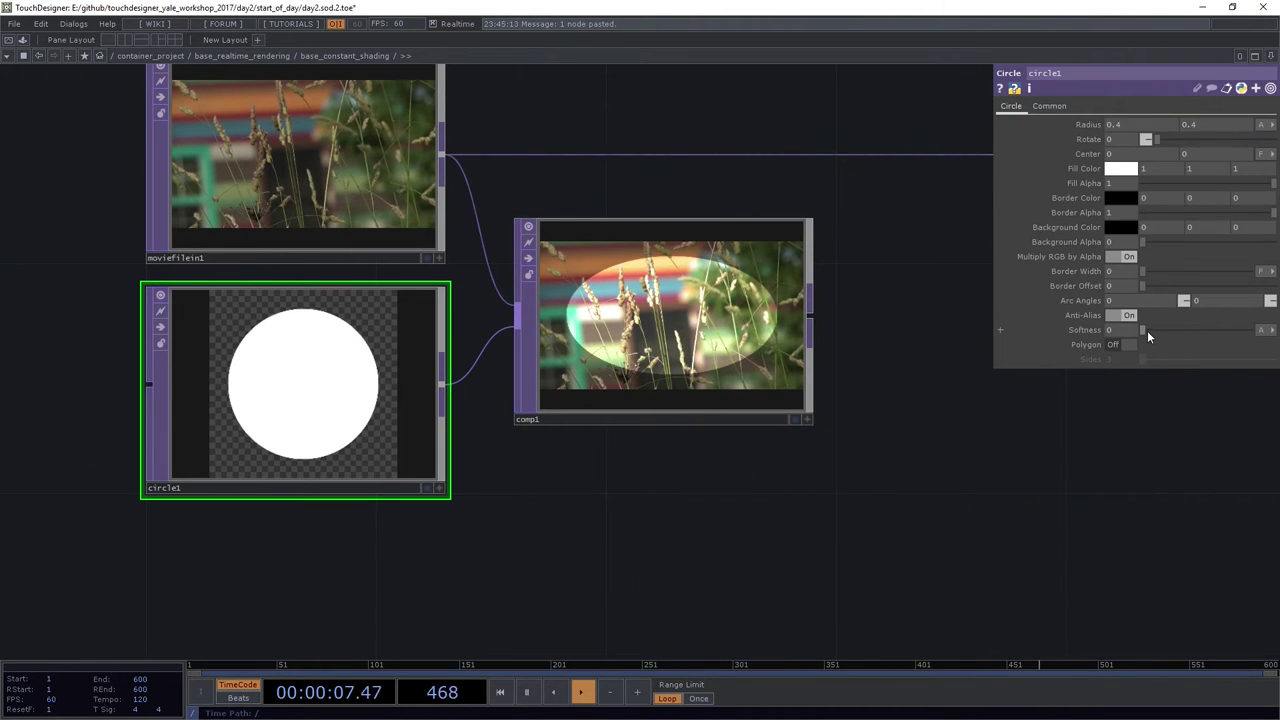
left_click(1207, 333)
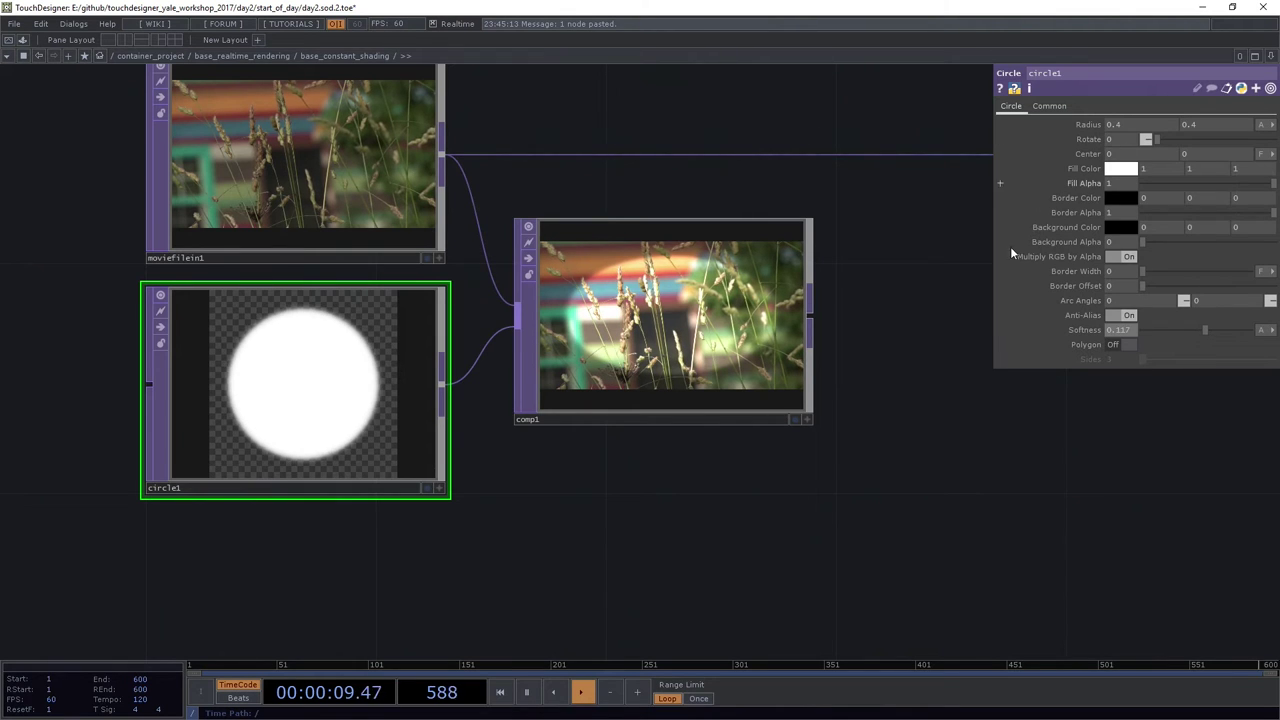
left_click(697, 289)
left_click(1068, 106)
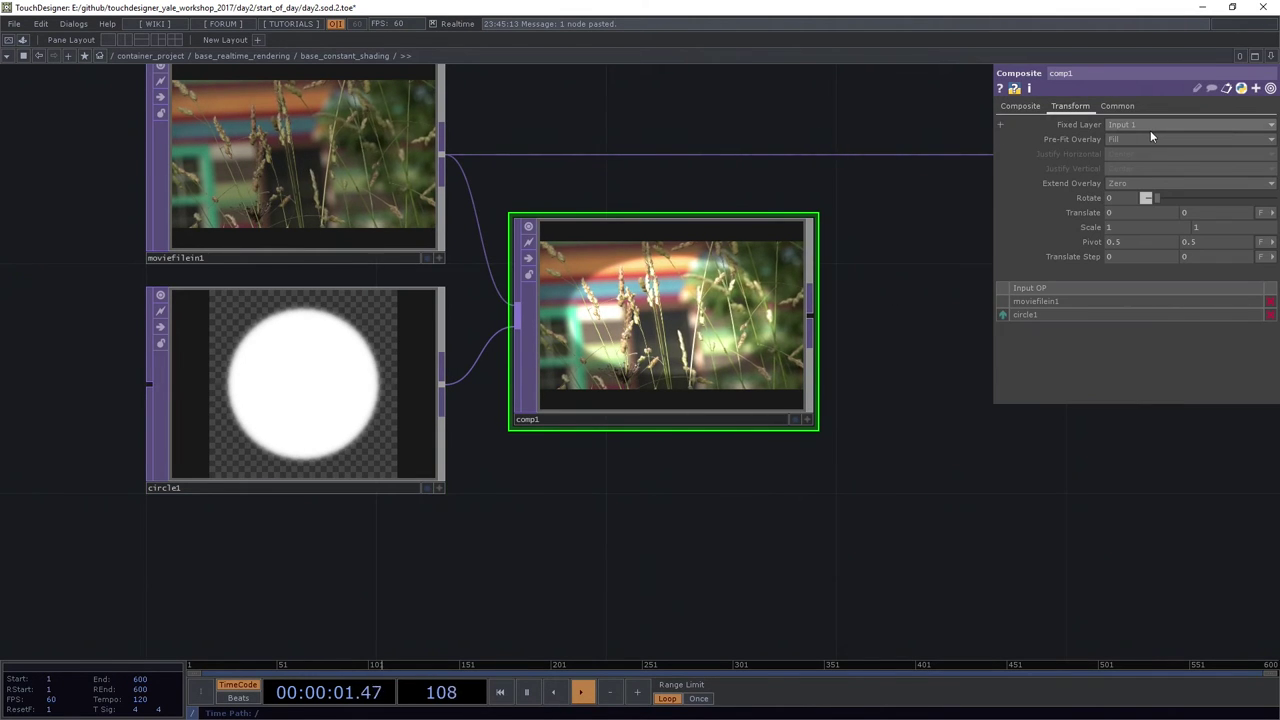
left_click(1137, 139)
left_click(1137, 213)
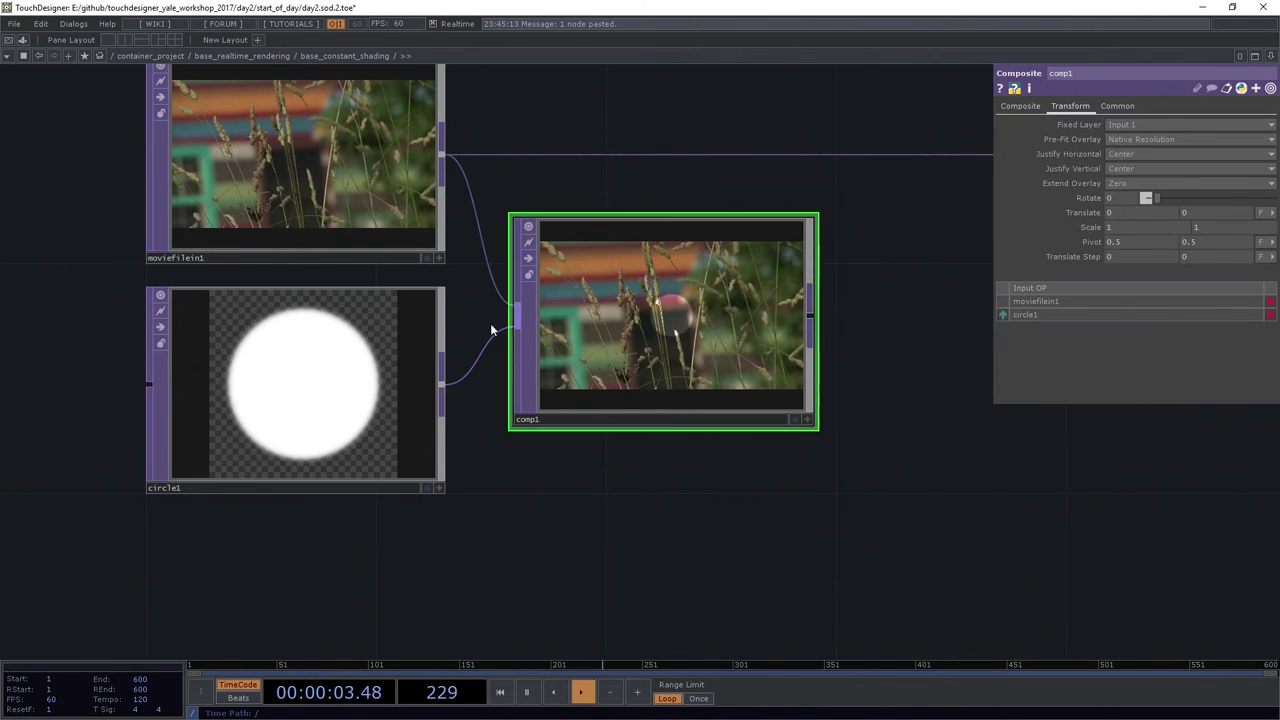
Check the resolution of moviefilein1 and set circle1's resolution to 1280 by 720
left_click(378, 403)
left_click(1049, 106)
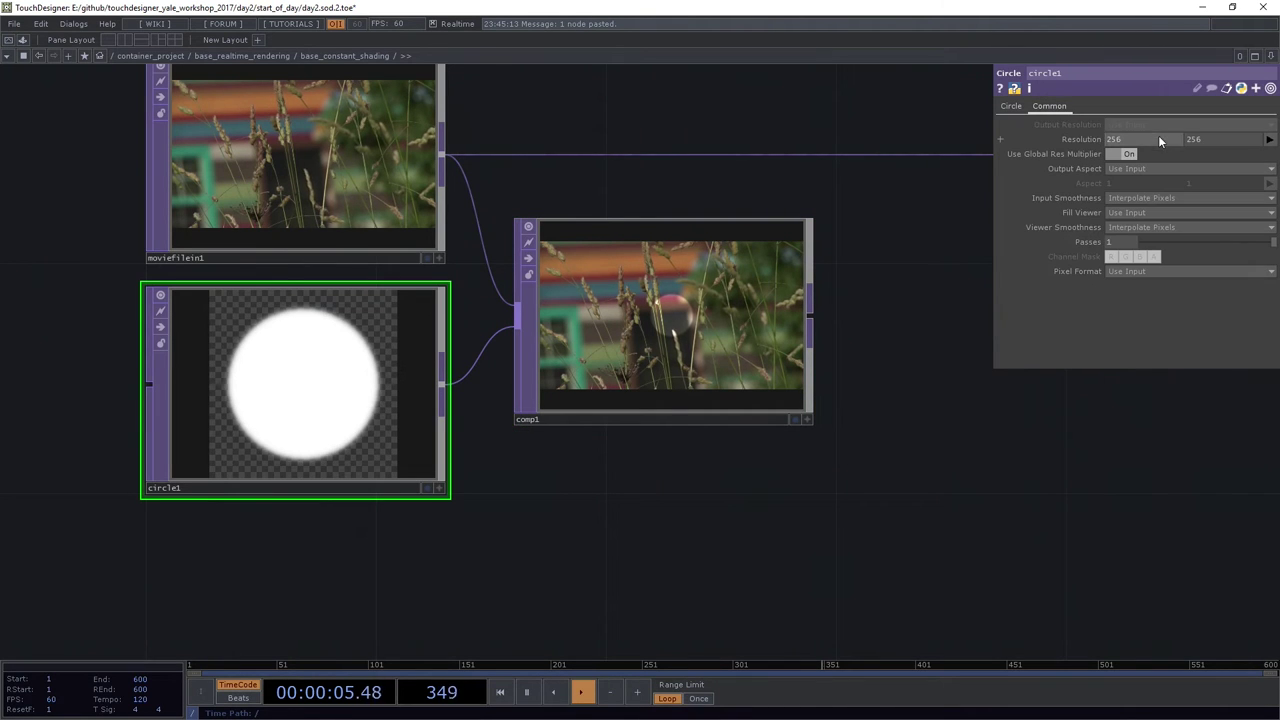
middle_click(413, 186)
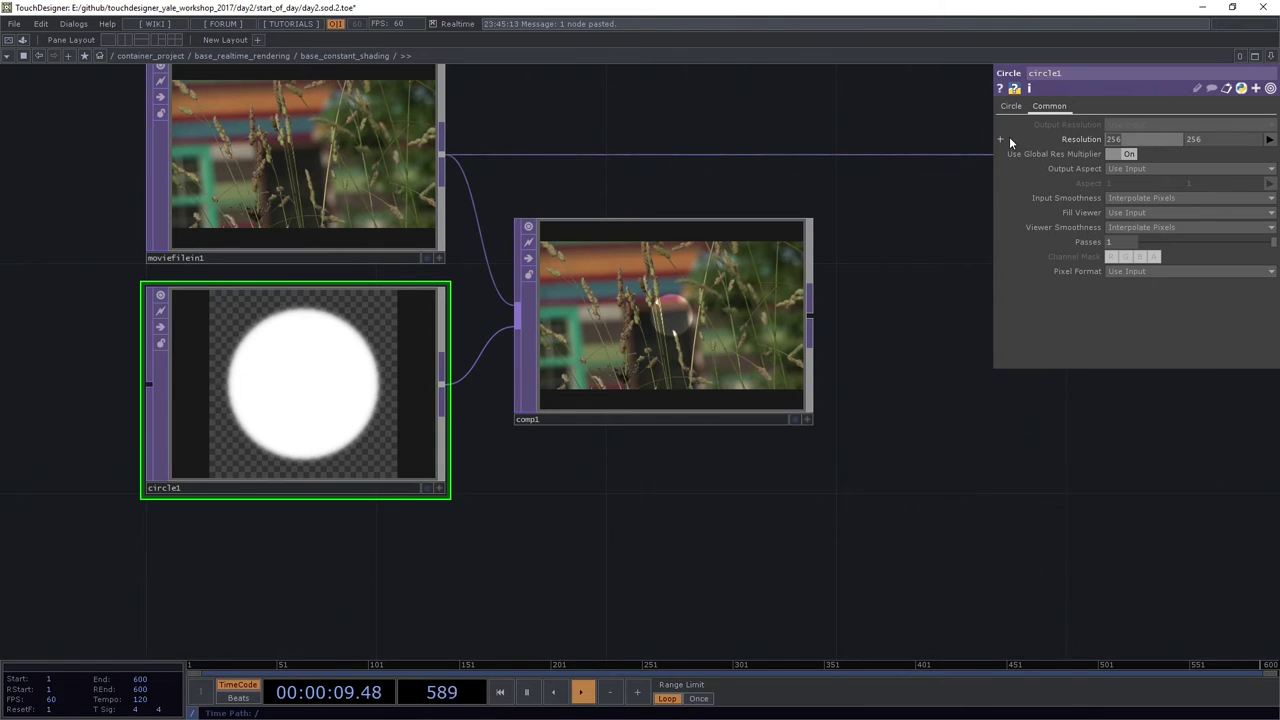
type("1280")
key("Tab")
type("720")
key("Return")
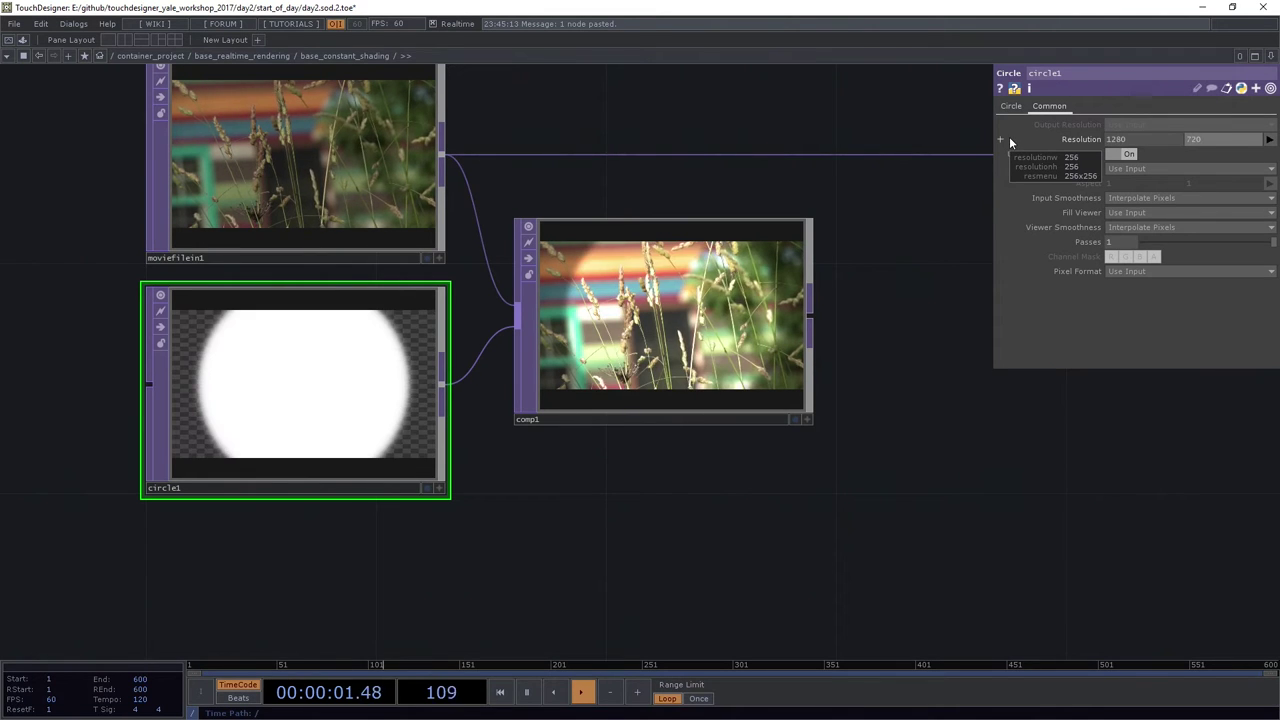
Shrink circle1 to a radius of 0.2 in X and 0.23 in Y
left_click(1011, 107)
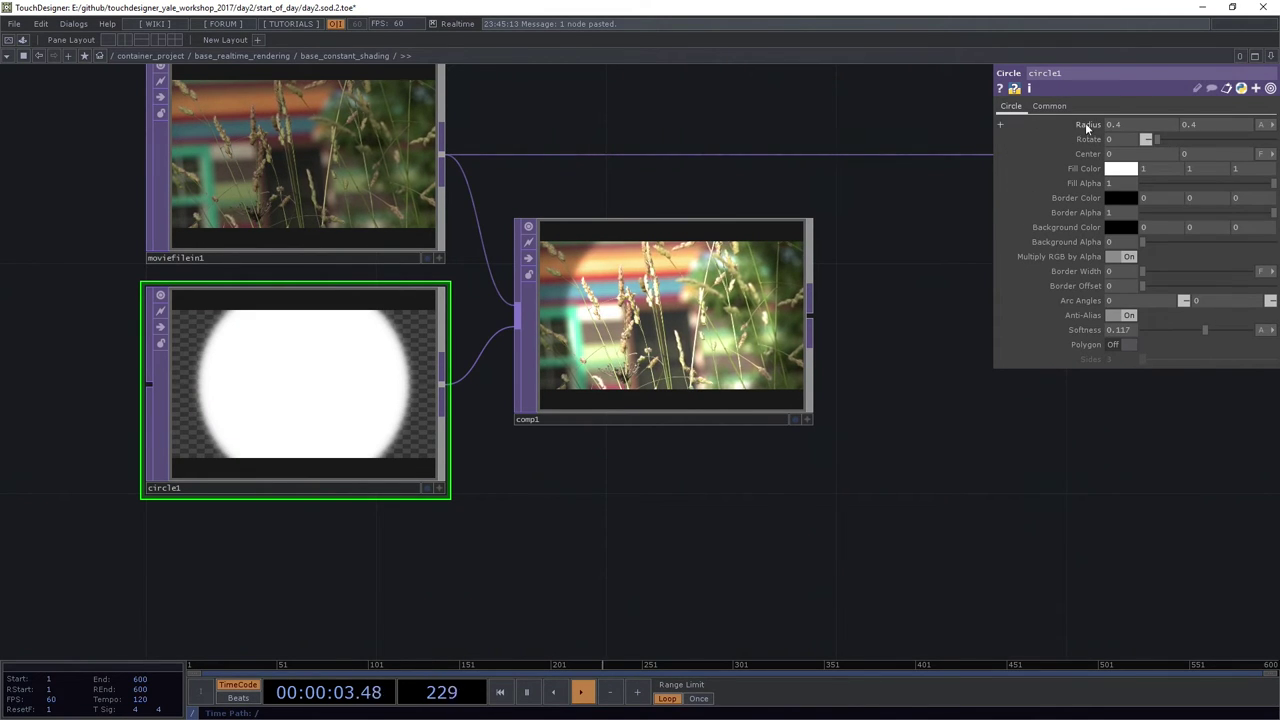
middle_click_drag(1073, 130, 1045, 130)
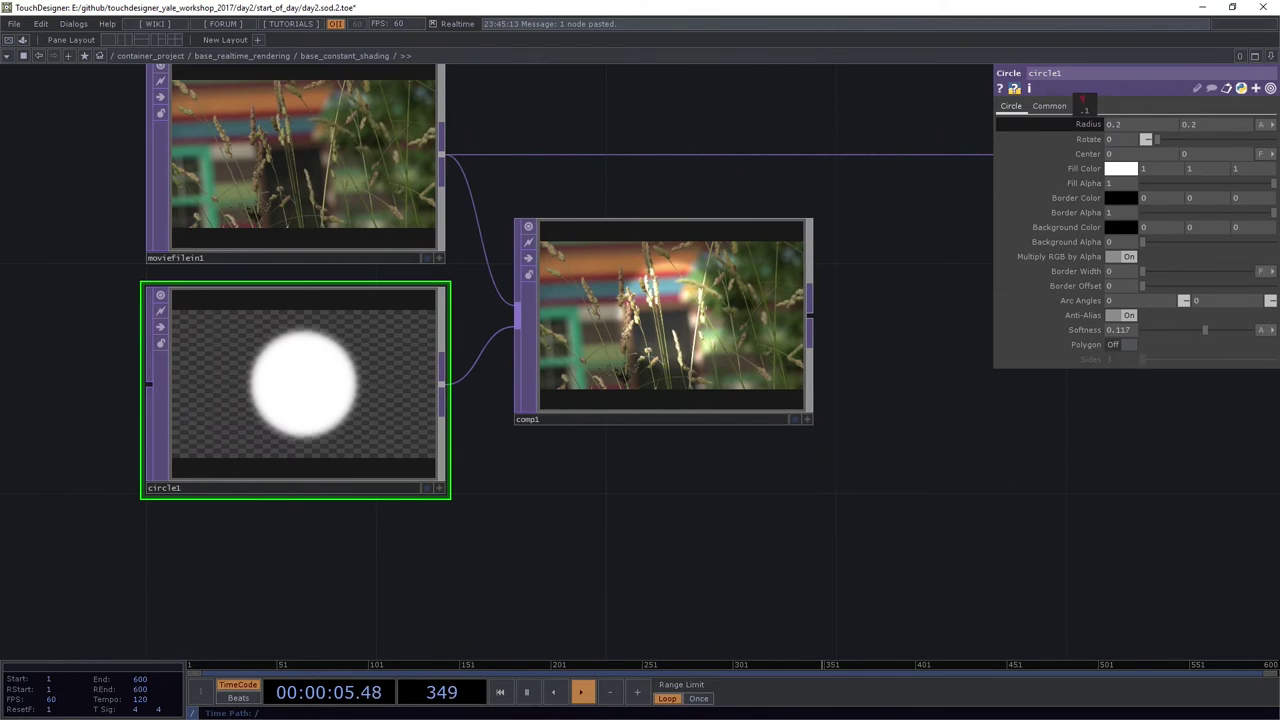
mouse_move(1197, 128)
middle_mouse_down()
mouse_move(1196, 102)
mouse_move(1180, 110)
mouse_move(1200, 124)
middle_mouse_up()
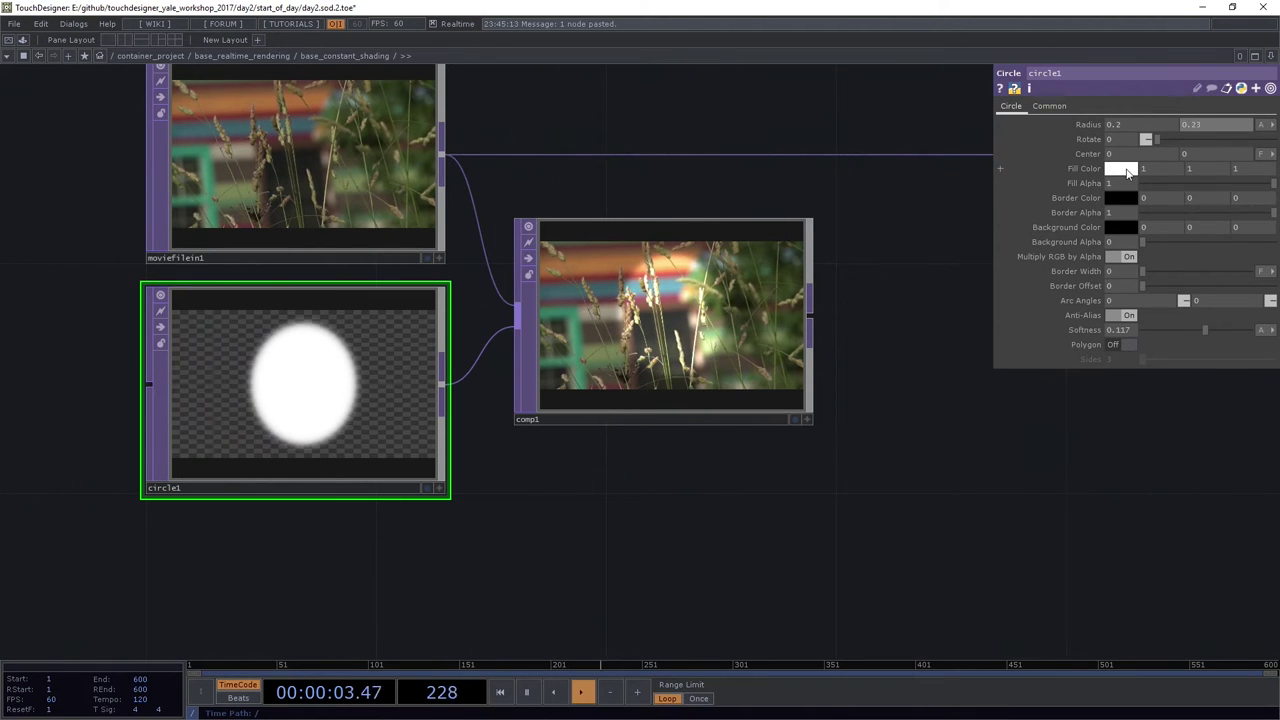
Change circle1's fill color to a sky blue with RGB 0, 0.733333, 1
left_click(1122, 169)
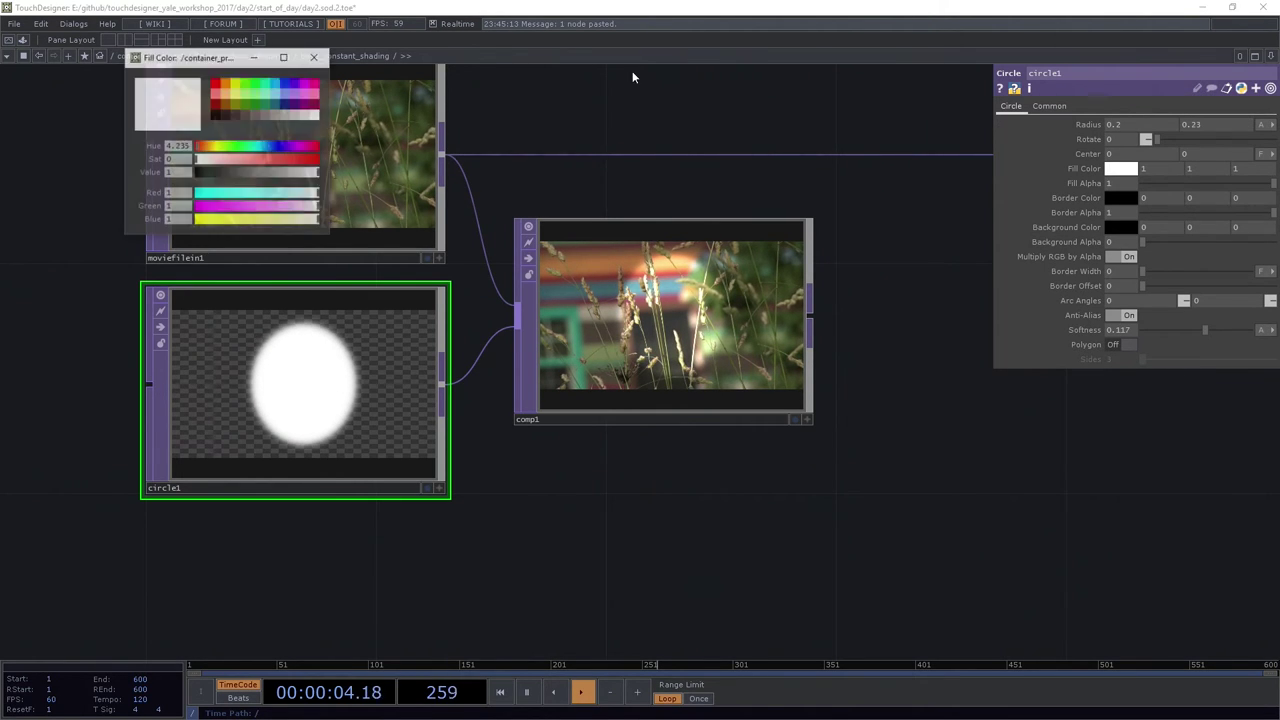
left_click(287, 95)
left_click(276, 90)
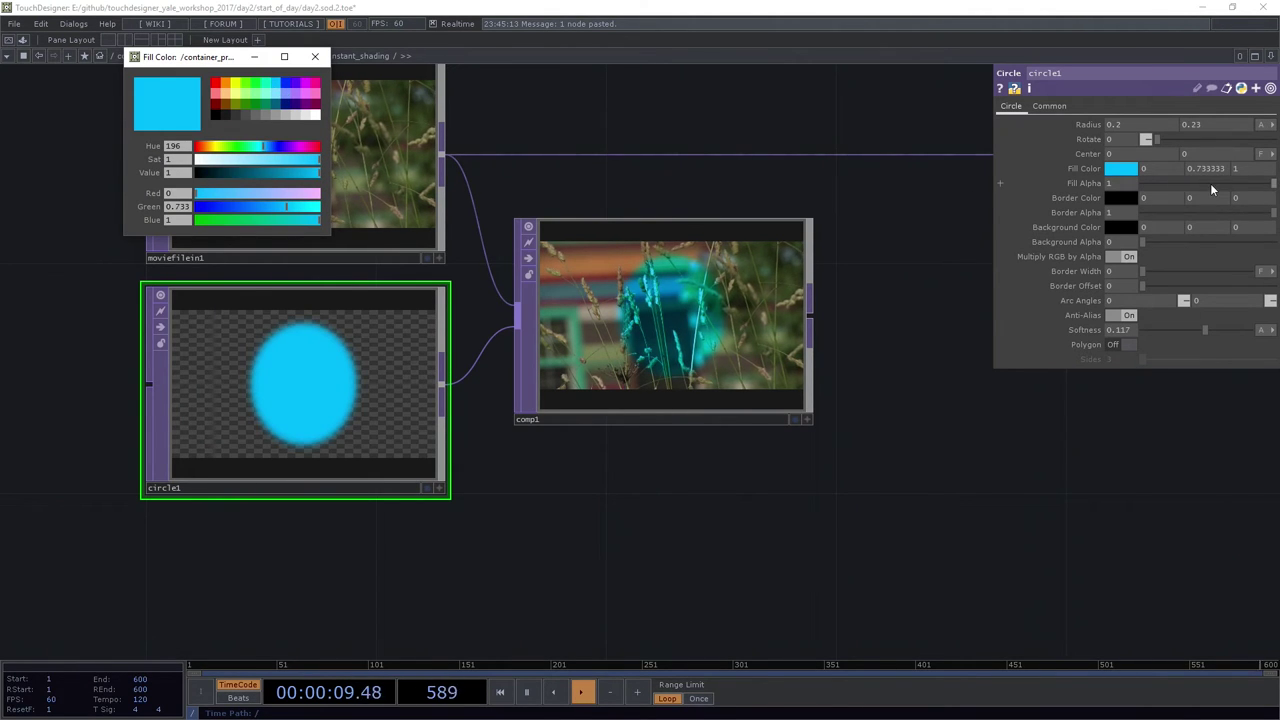
Lower circle1's fill alpha to 0.503 and shift its center to -0.2 in X
left_click_drag(1242, 184, 1208, 183)
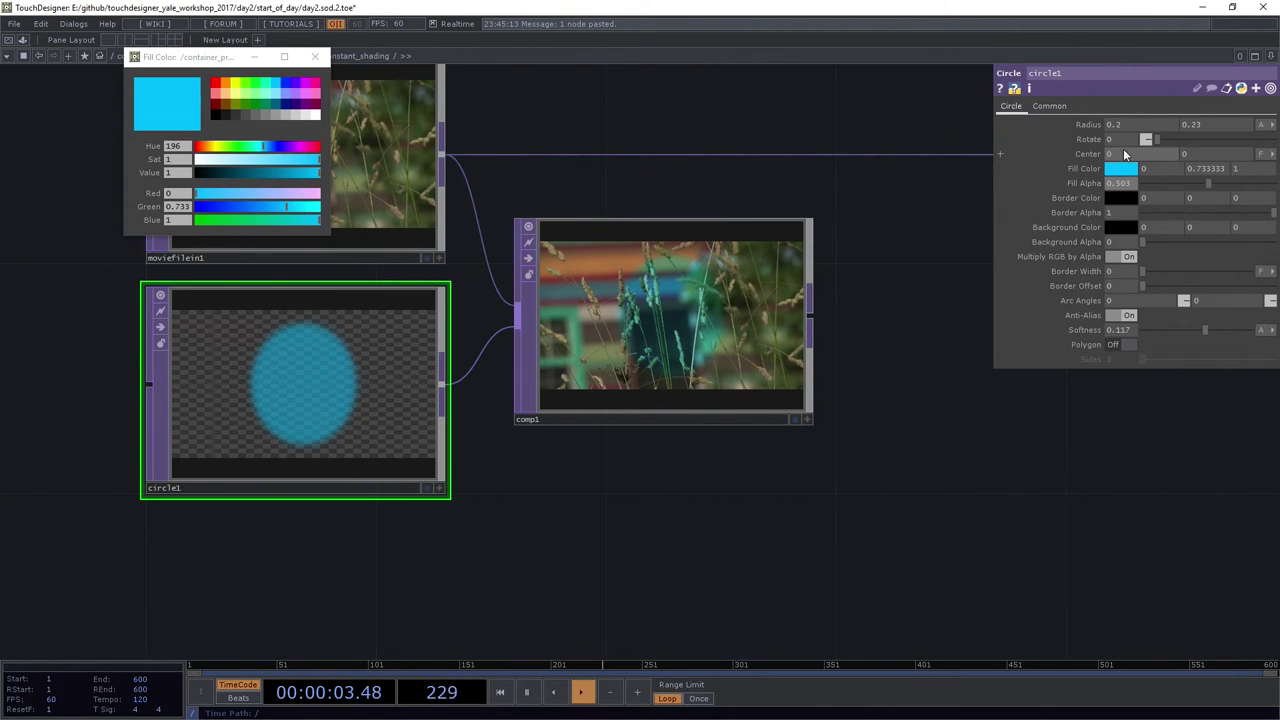
middle_click_drag(1129, 160, 1109, 157)
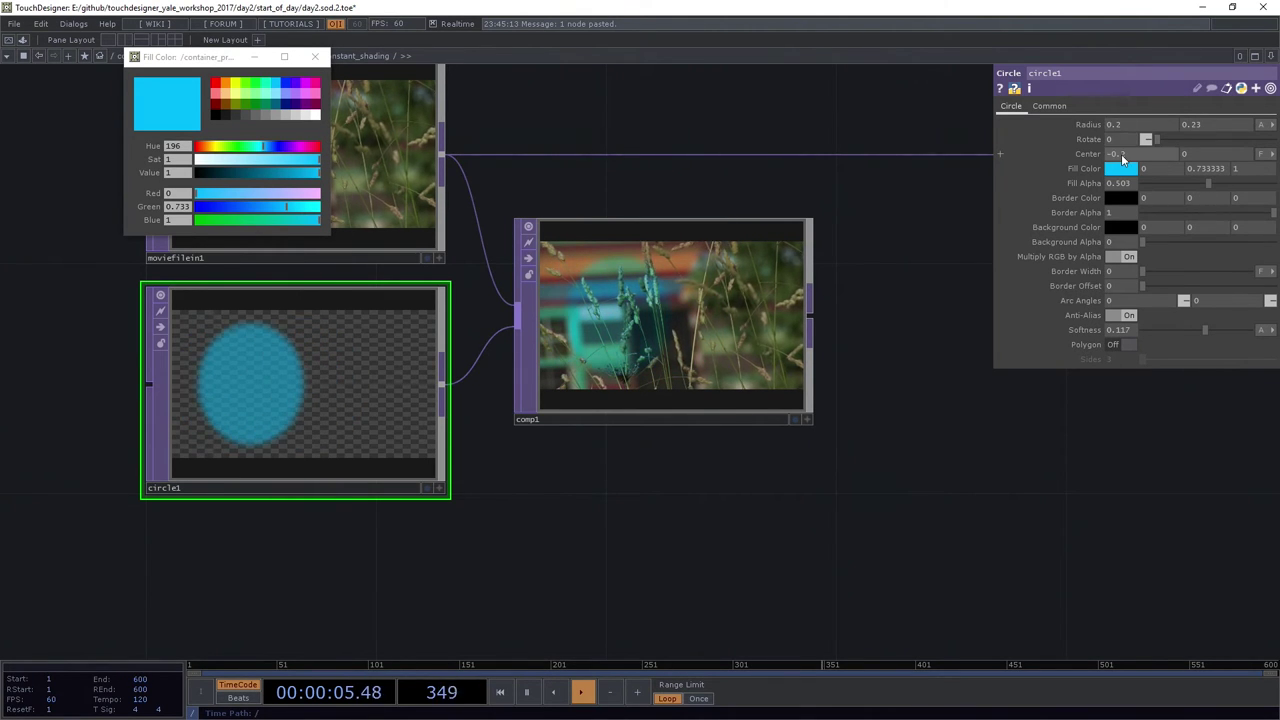
scroll(654, 300, "up", 4)
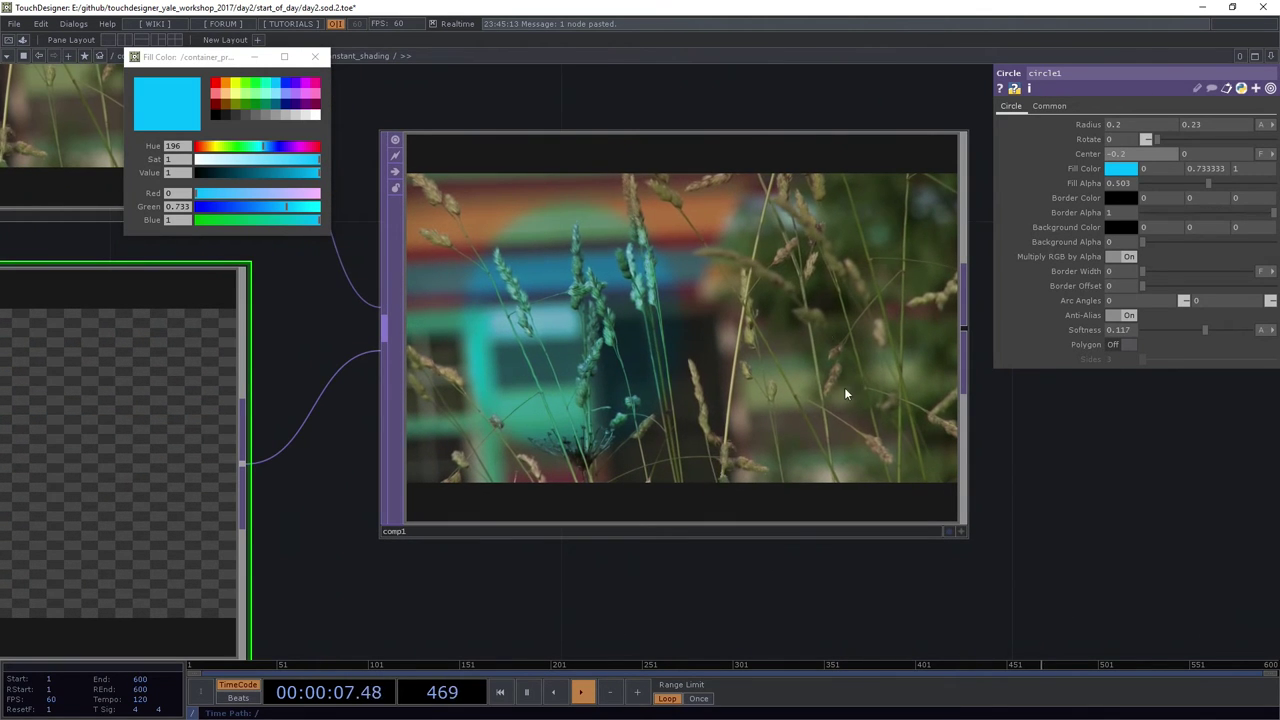
Wire comp1's output into null1 and inspect the composited texture in render1
scroll(491, 340, "down", 6)
left_click_drag(511, 506, 276, 540)
scroll(958, 502, "up", 4)
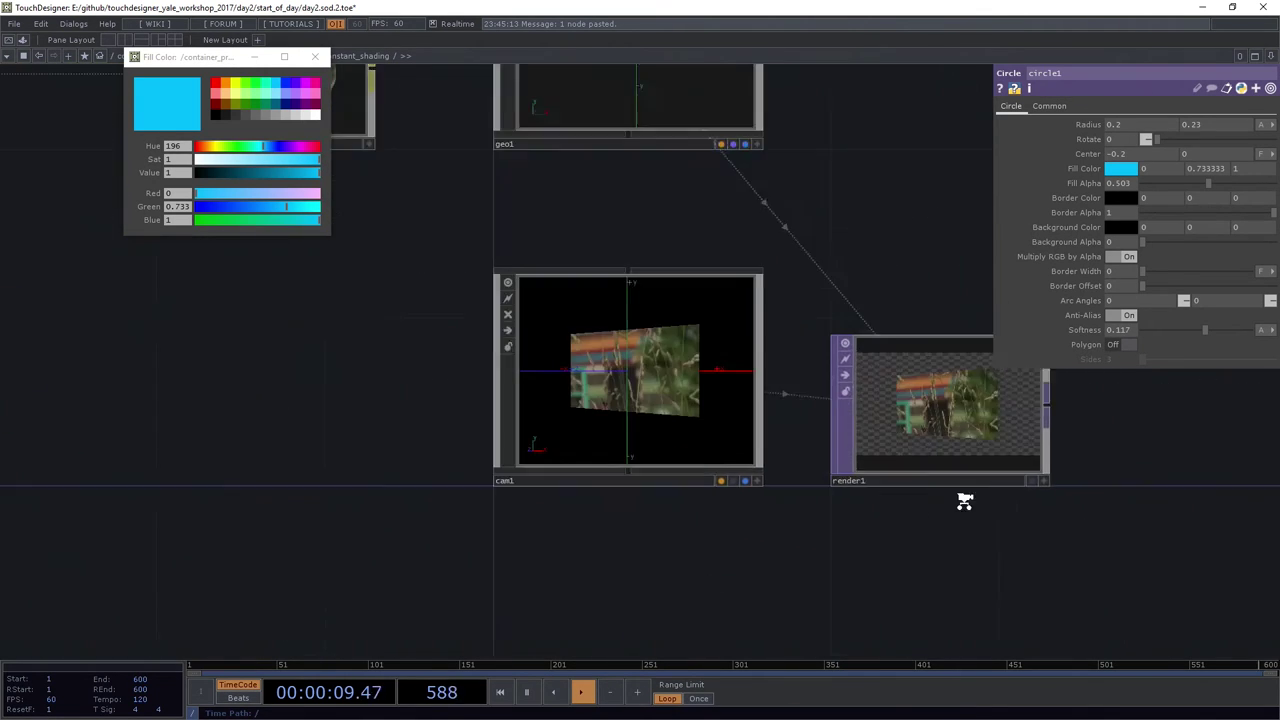
left_click_drag(862, 558, 724, 497)
scroll(823, 349, "down", 7)
left_click_drag(489, 340, 867, 554)
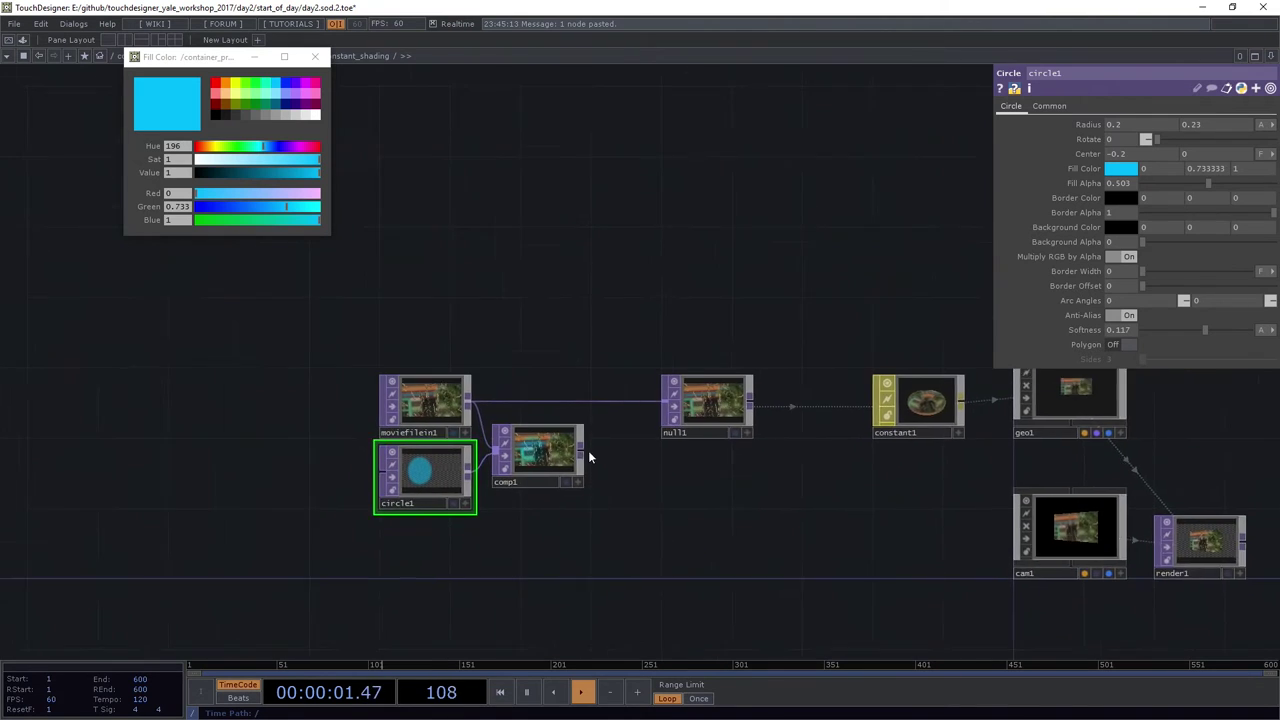
scroll(560, 440, "up", 2)
left_click_drag(575, 434, 609, 351)
left_click_drag(986, 529, 286, 473)
scroll(841, 524, "up", 5)
left_click_drag(841, 524, 880, 443)
scroll(690, 415, "up", 3)
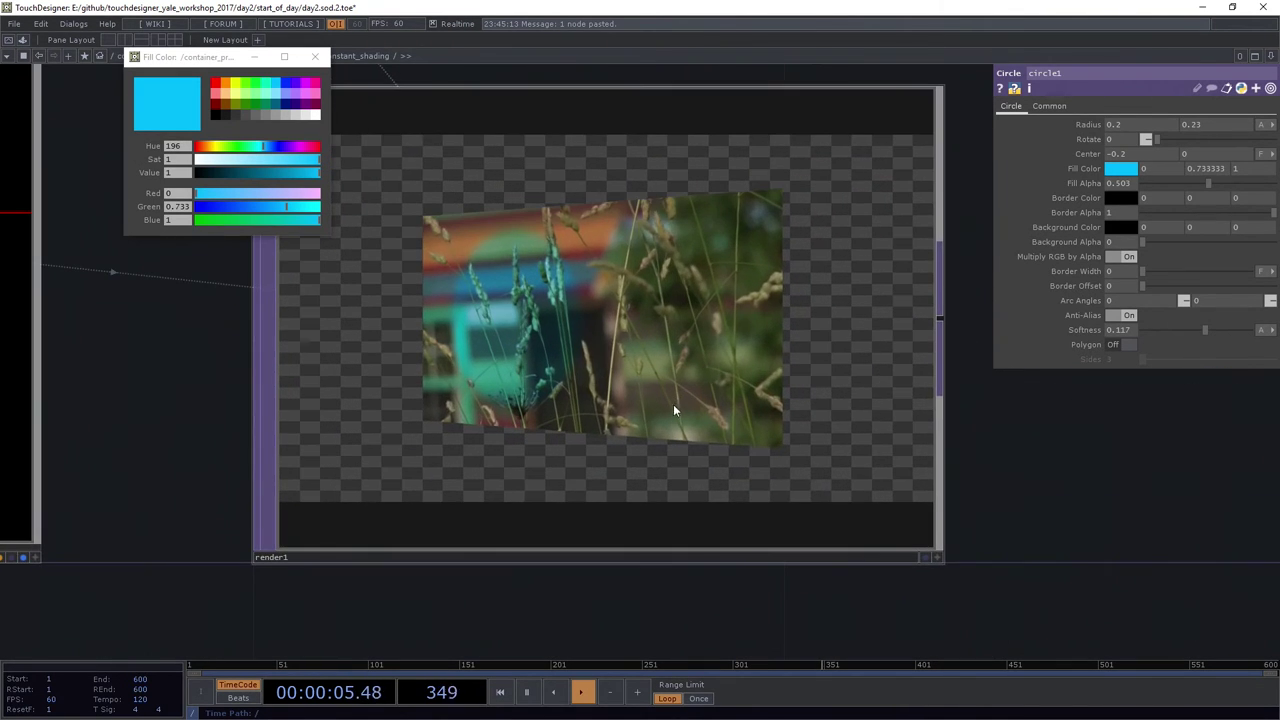
Leave base_constant_shading and enter base_phong_shading, bringing its camera, lights and render1 into view
scroll(623, 414, "down", 10)
scroll(945, 400, "up", 10)
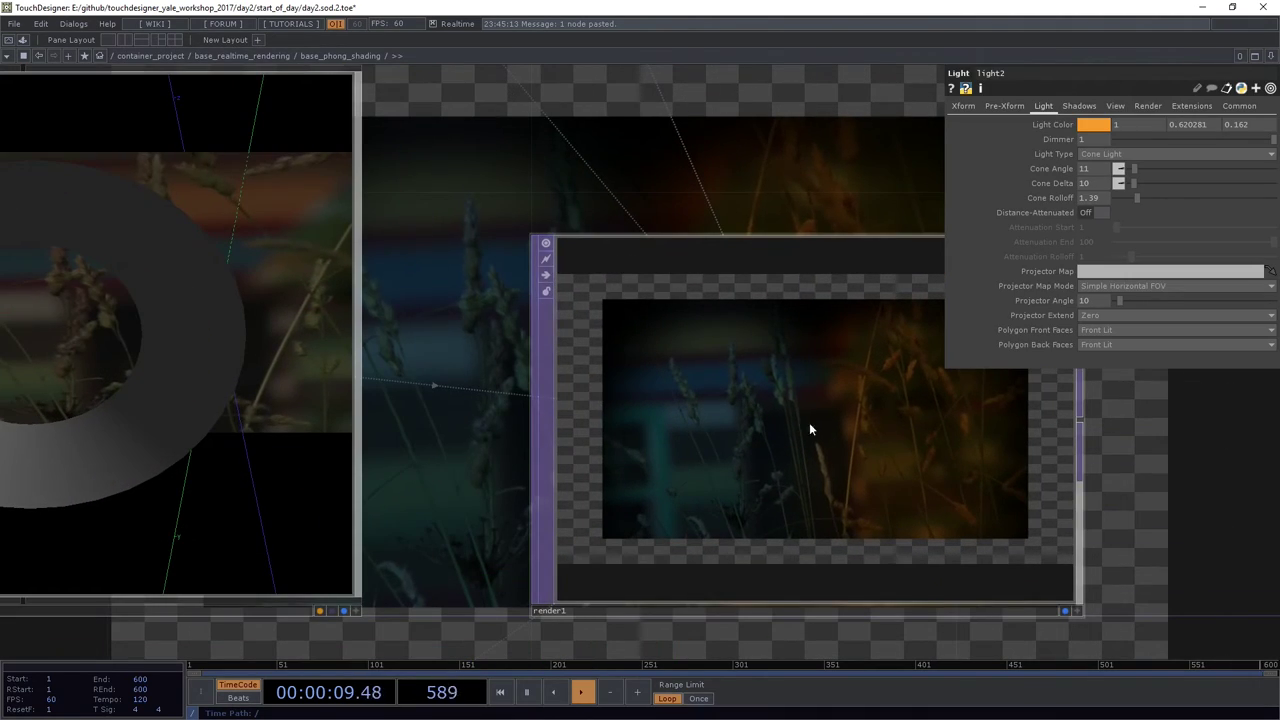
scroll(779, 300, "down", 7)
left_click_drag(335, 306, 445, 467)
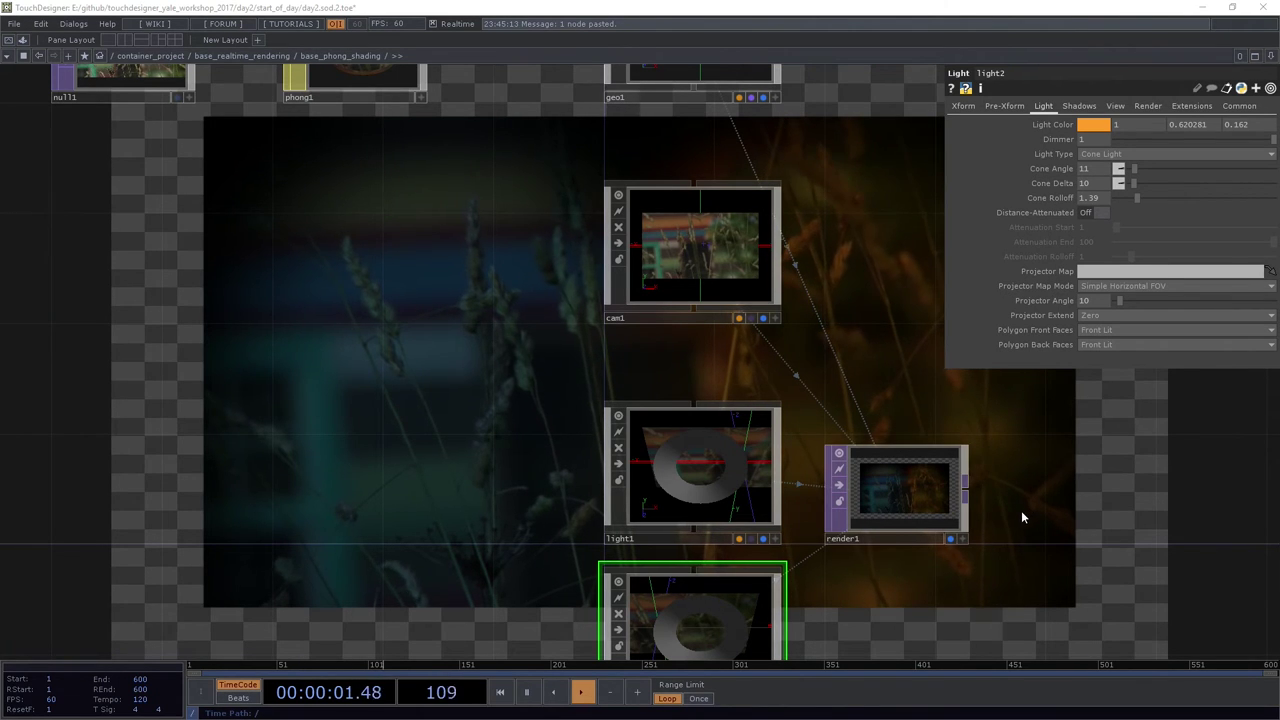
Add an LFO CHOP to the empty network area beside the two lights
left_click_drag(388, 380, 543, 317)
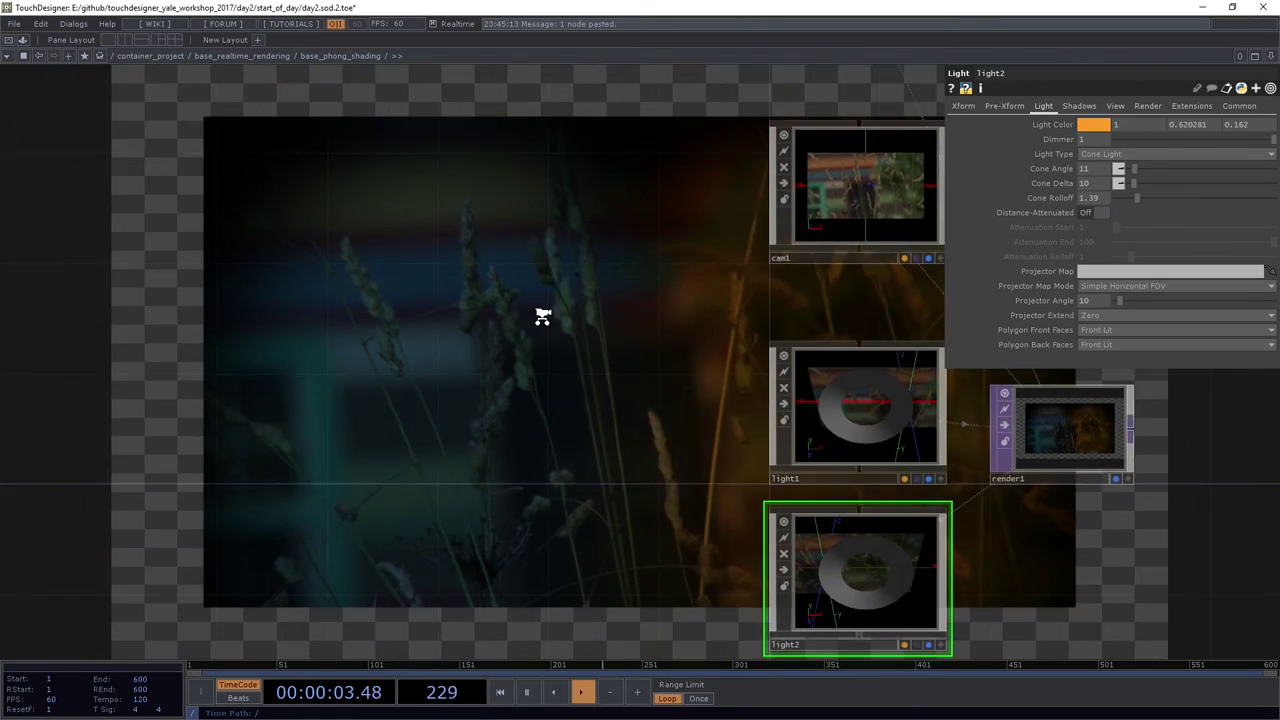
scroll(540, 318, "down", 3)
key("Tab")
key("Tab")
key("Tab")
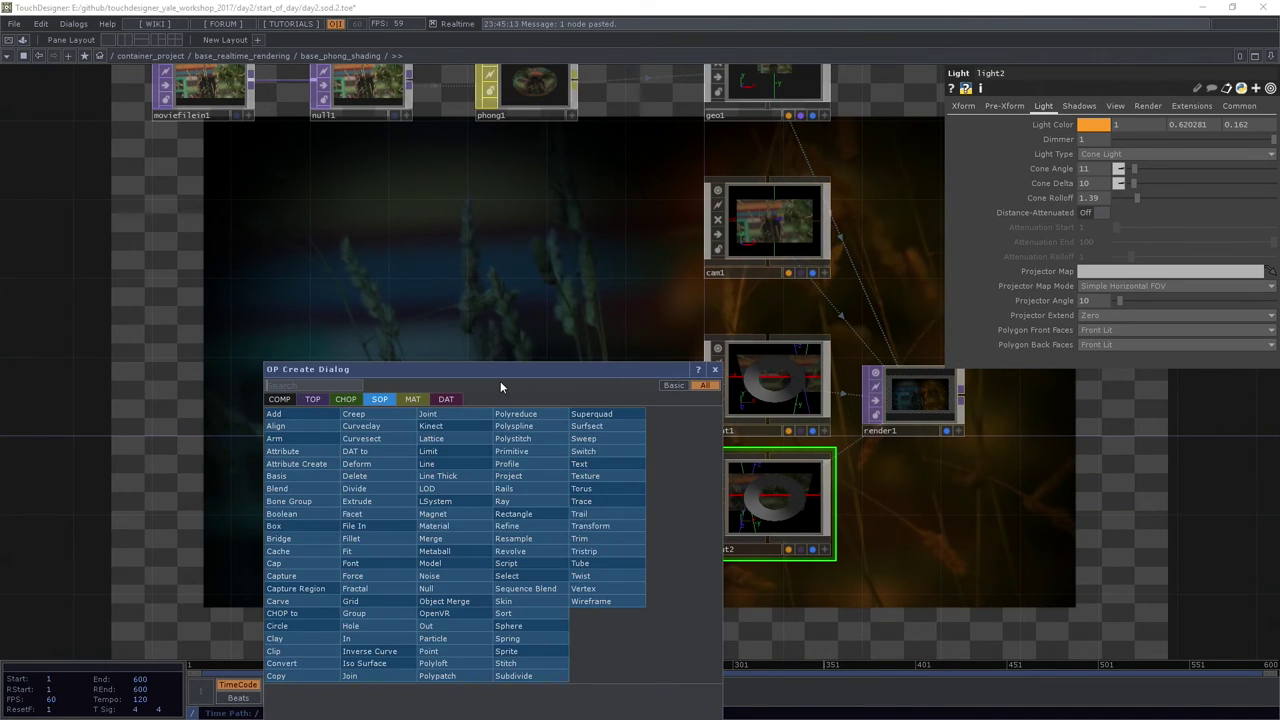
key("shift+Tab")
type("lof")
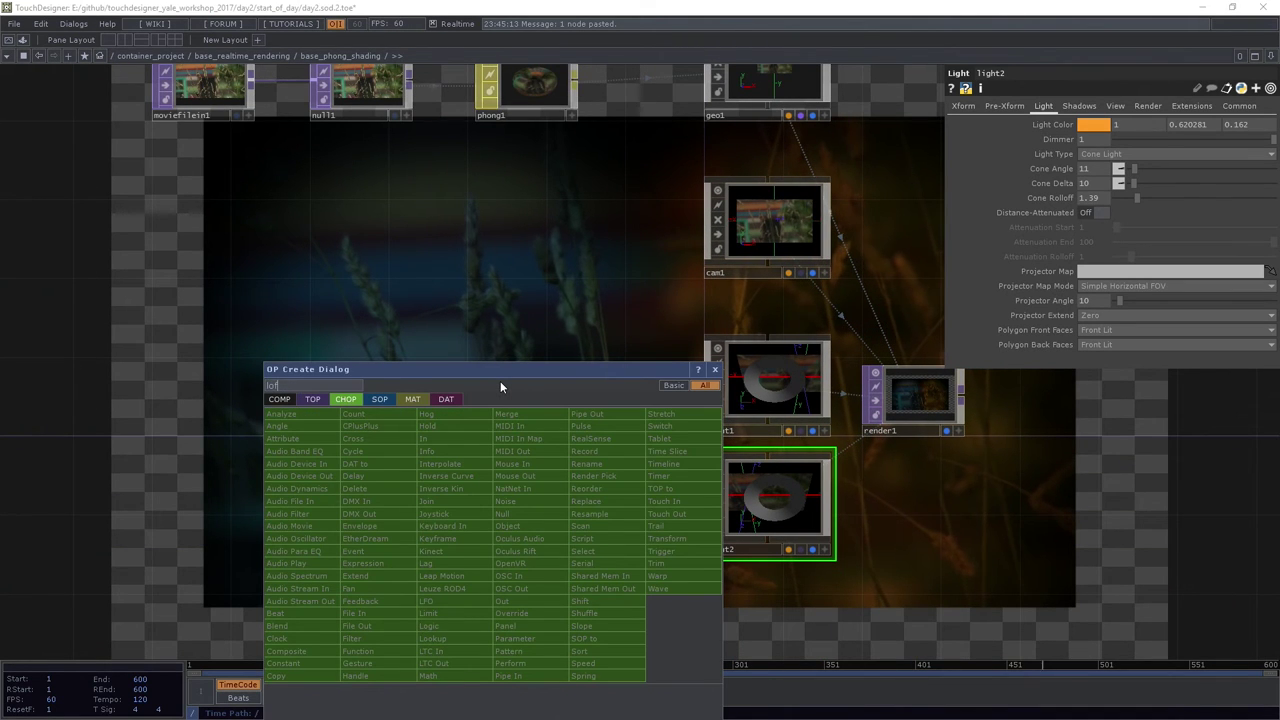
key("BackSpace")
key("BackSpace")
type("fo")
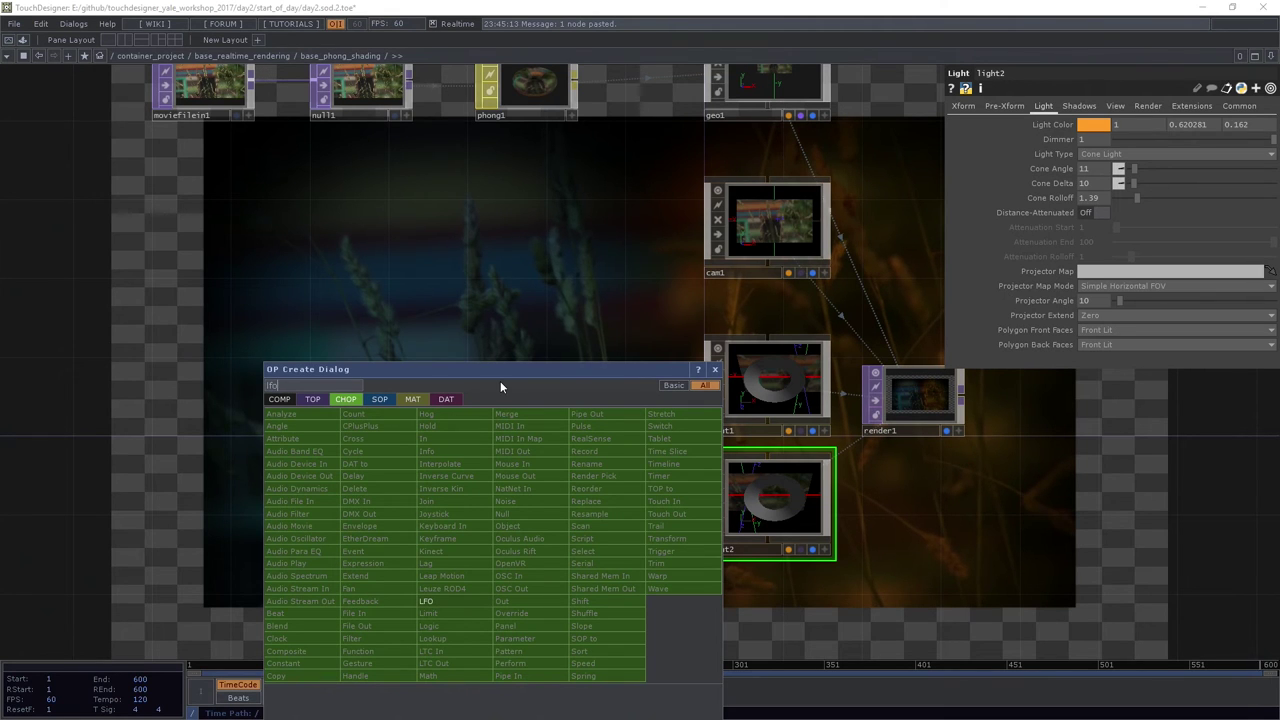
left_click(449, 598)
scroll(448, 420, "up", 3)
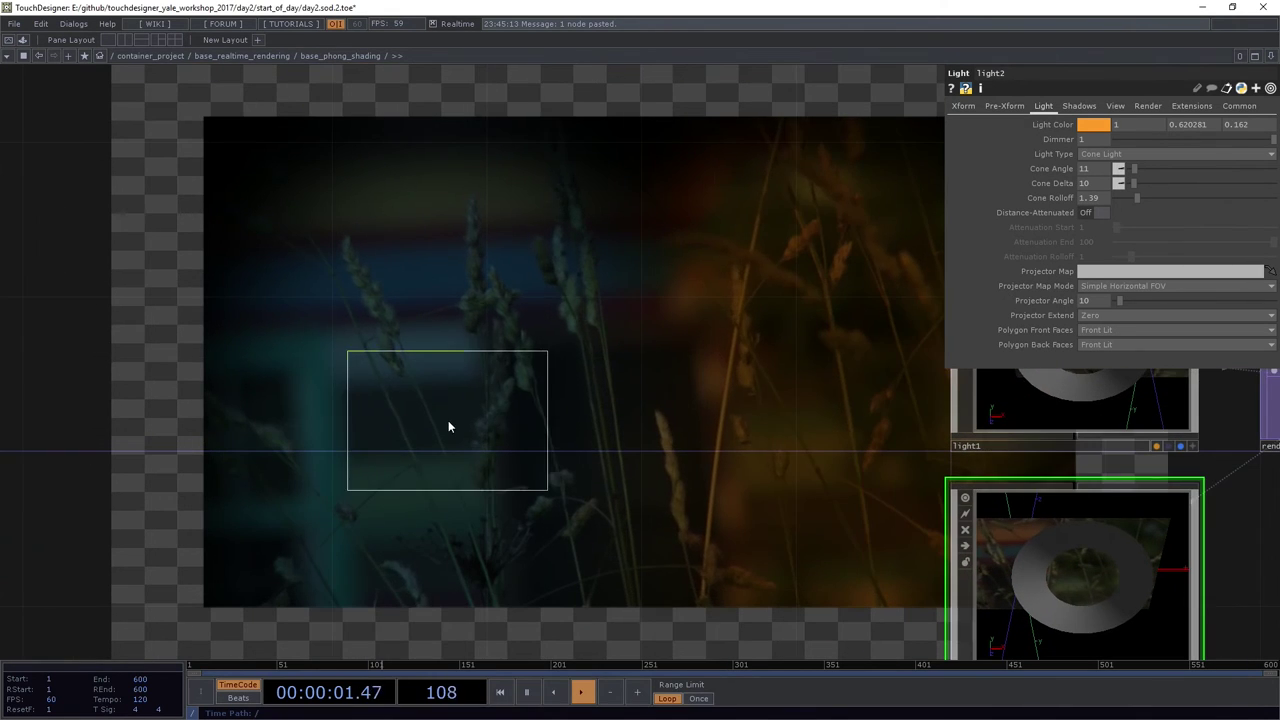
left_click(435, 362)
left_click_drag(423, 449, 120, 417)
Append a Math CHOP to lfo1's output and place it beside lfo1
right_click(224, 376)
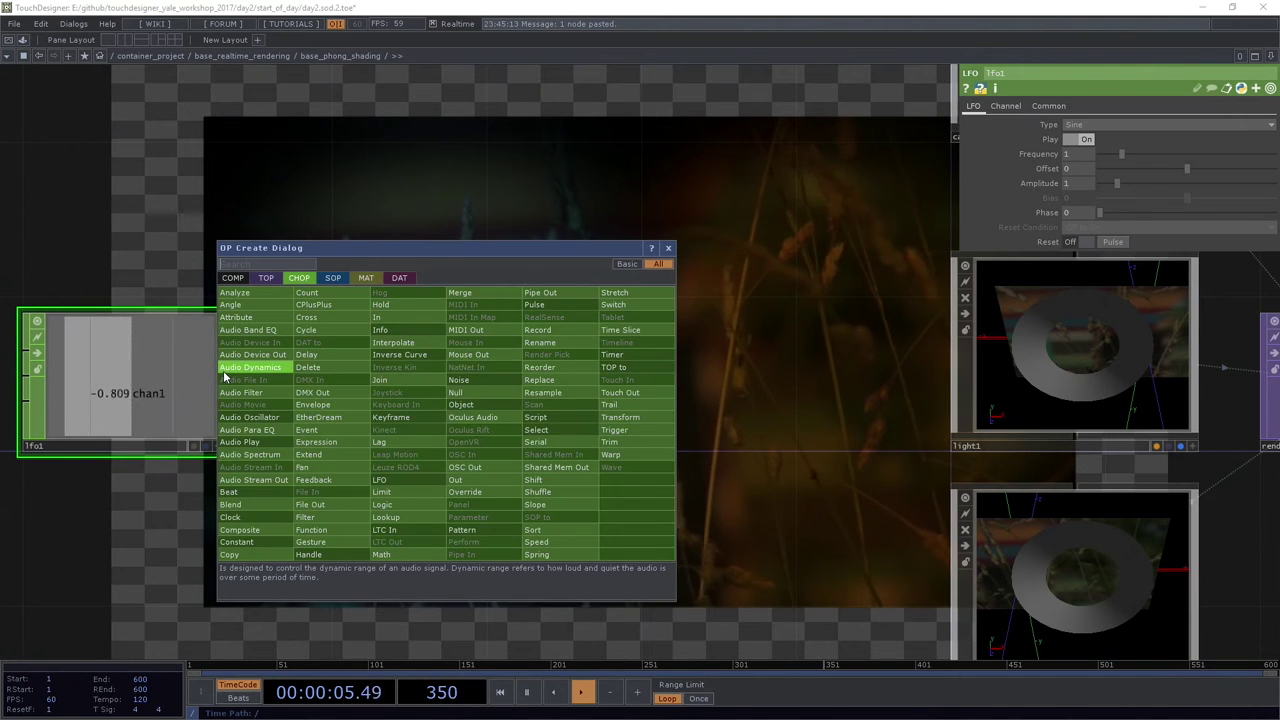
type("n")
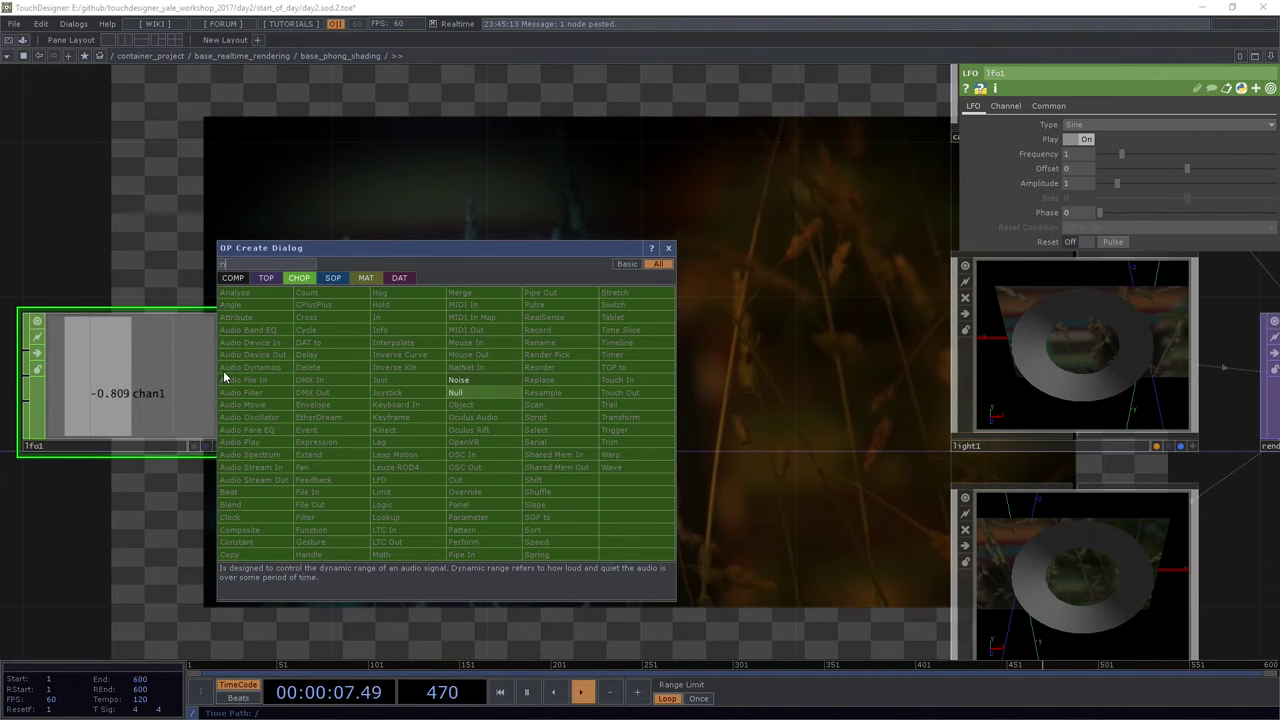
left_click(232, 277)
key("BackSpace")
type("mat")
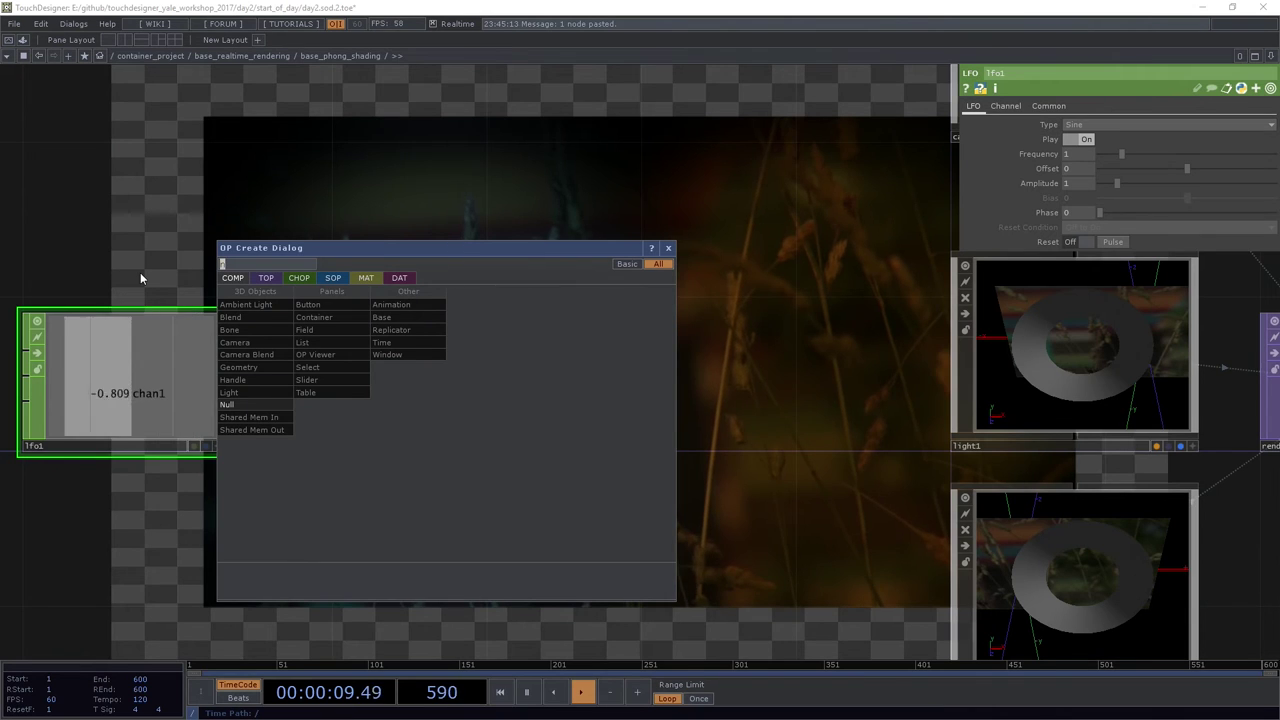
left_click(299, 277)
left_click(419, 559)
left_click(489, 320)
scroll(489, 318, "up", 3)
left_click_drag(479, 322, 392, 411)
left_click_drag(673, 443, 655, 311)
Duplicate the unmodified math1 and place the copy below it, fed by lfo1
key("ctrl+c")
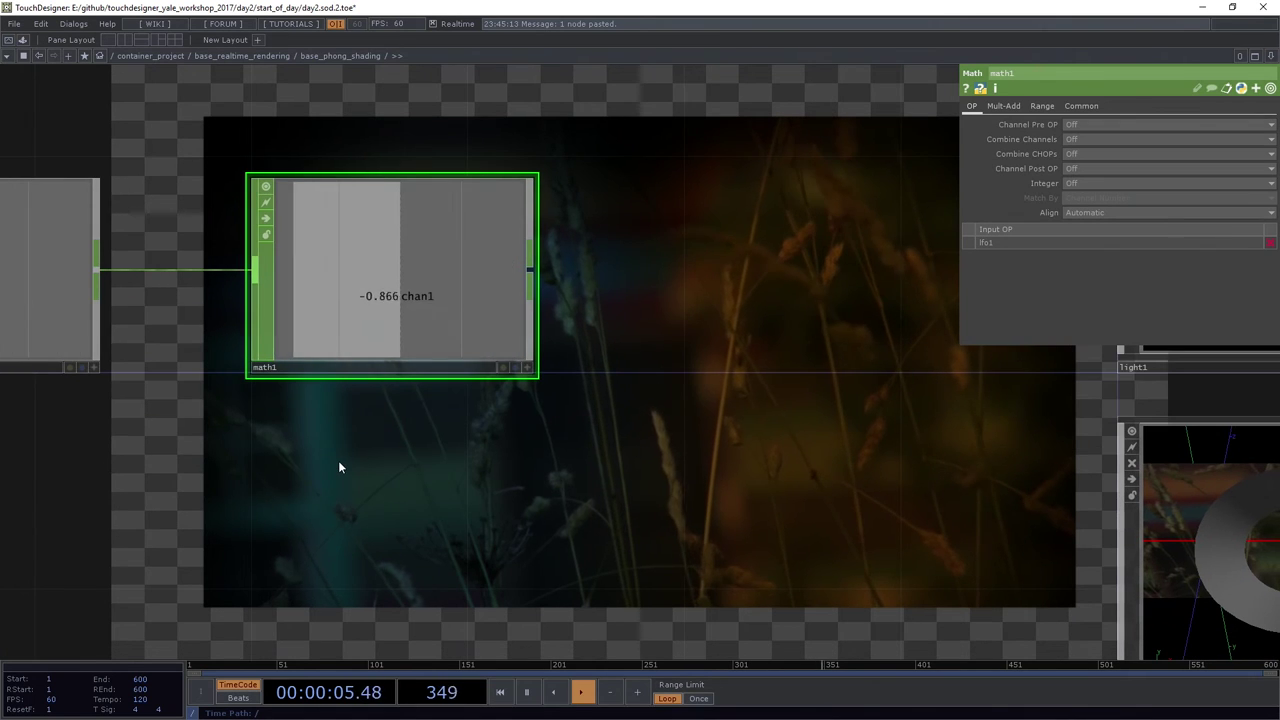
key("ctrl+v")
scroll(389, 511, "down", 3)
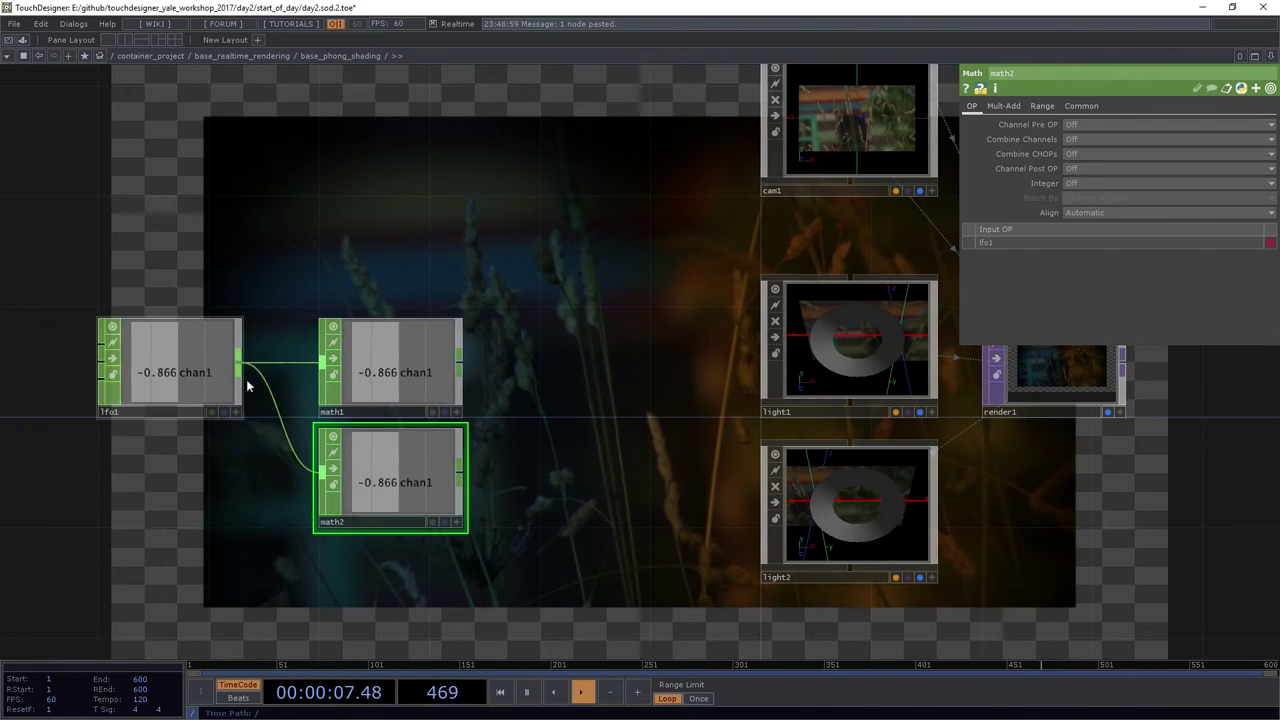
Check light1's translate values and set the minimum of math1's From Range to -1
left_click(151, 365)
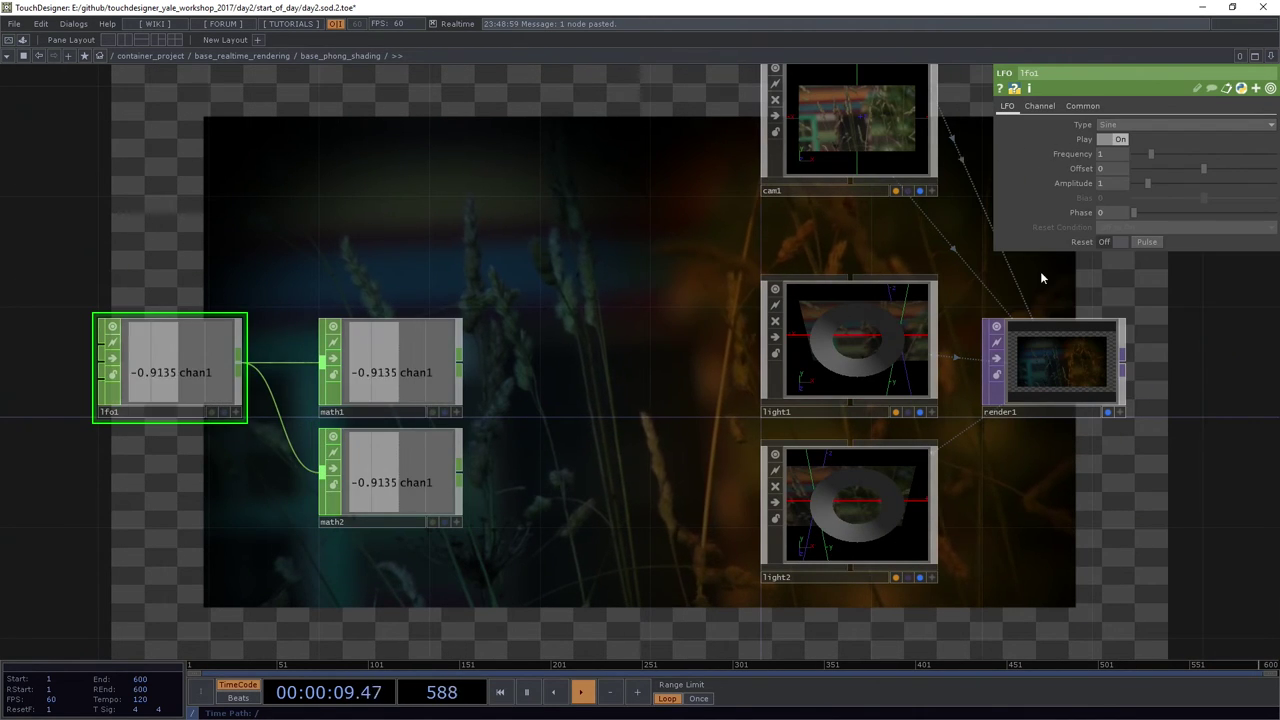
left_click(903, 375)
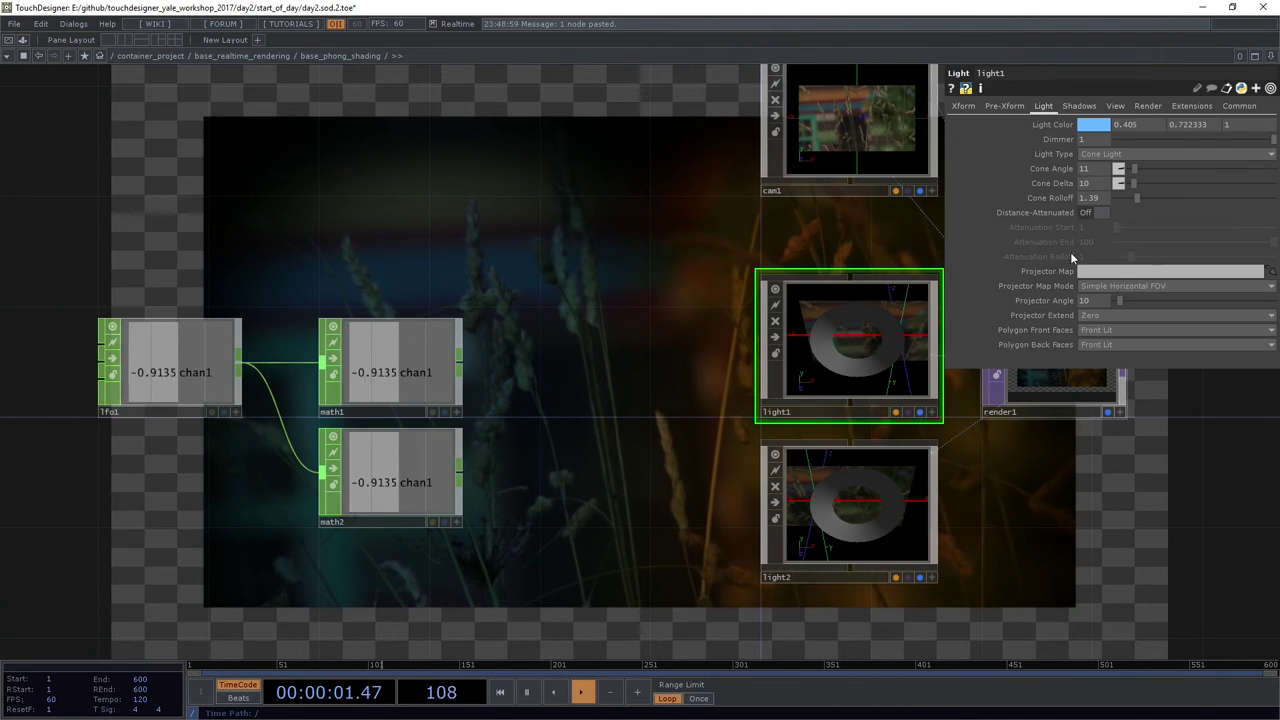
left_click(962, 108)
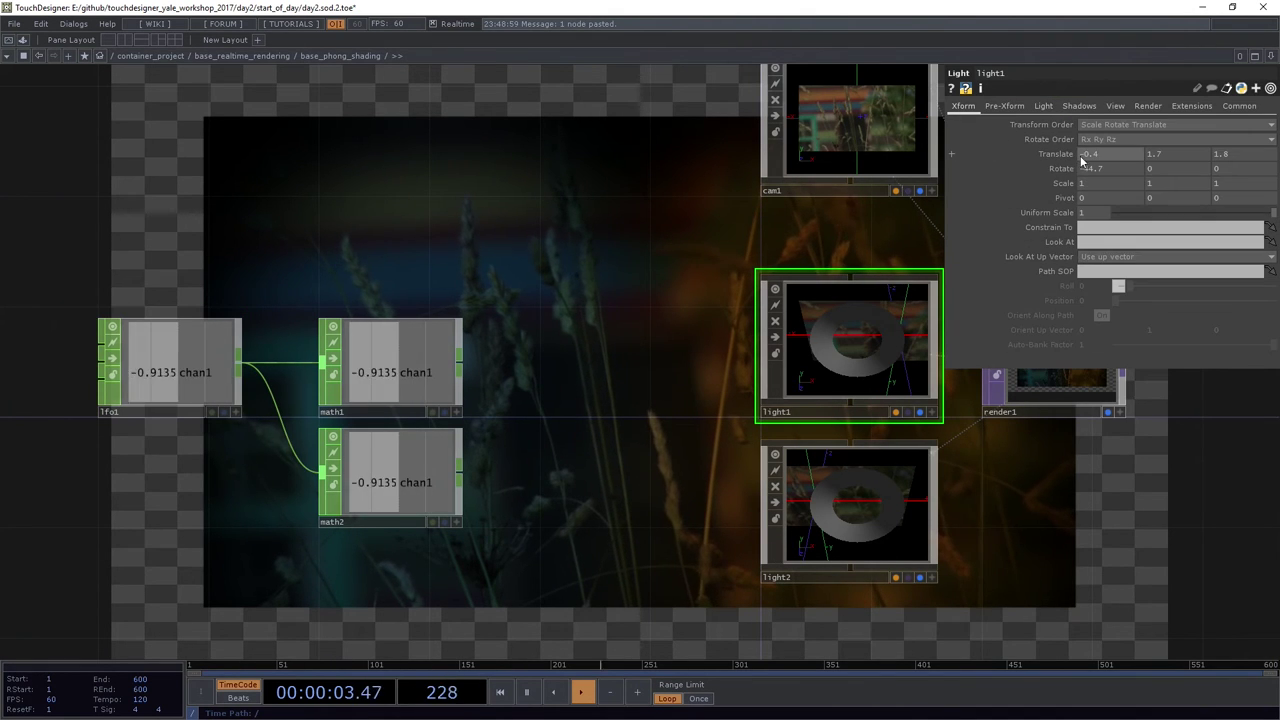
left_click(385, 360)
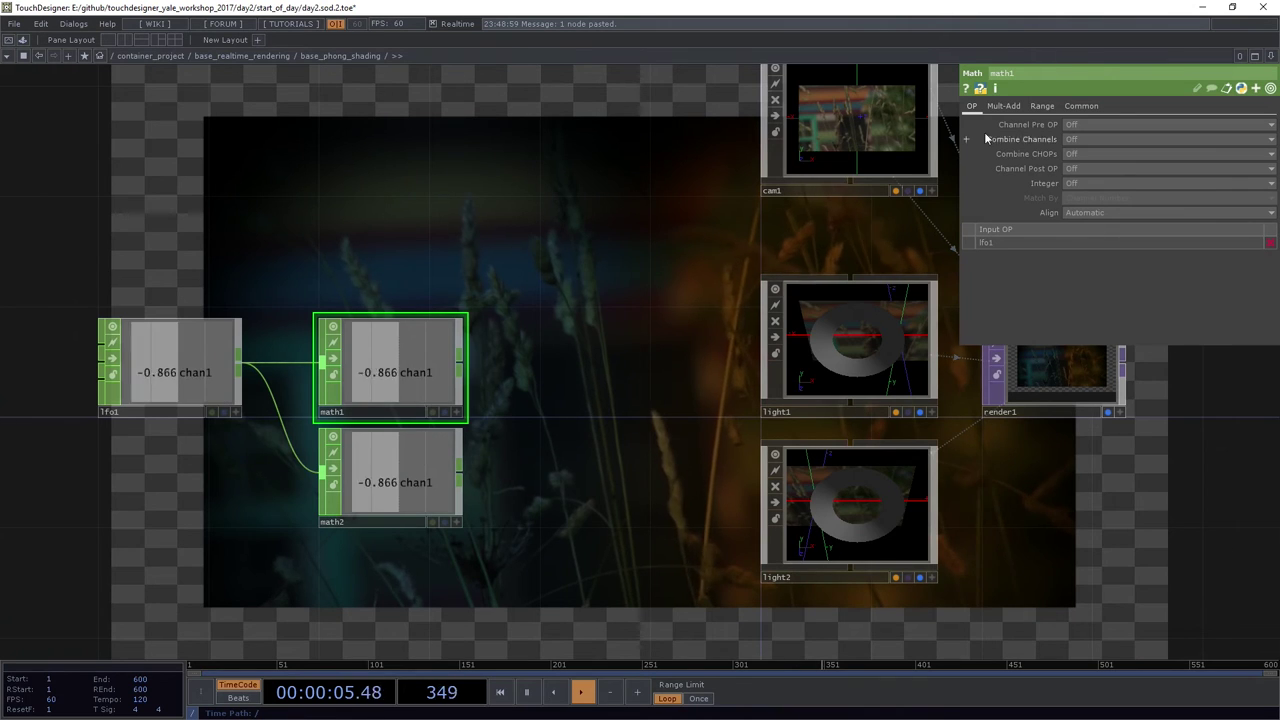
left_click(1042, 106)
left_click(1100, 126)
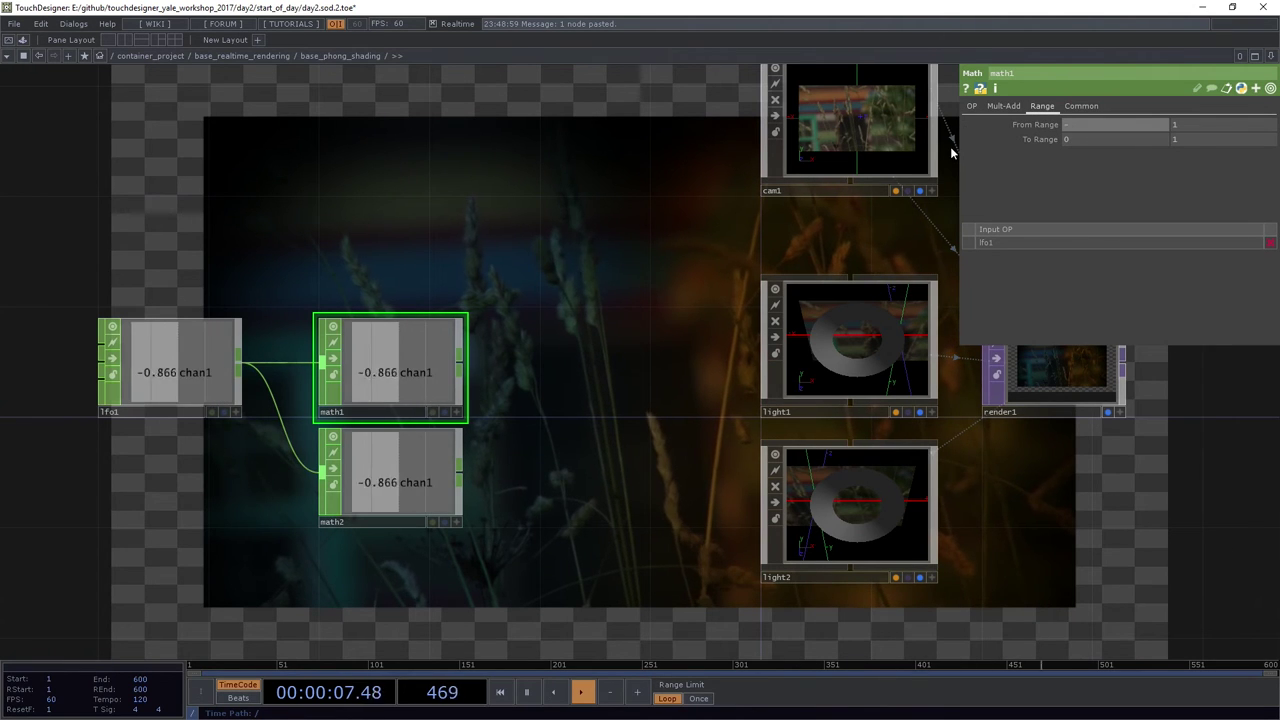
type("-1")
key("Return")
Set math1's To Range to -4 and 4
left_click(1090, 139)
type("-4")
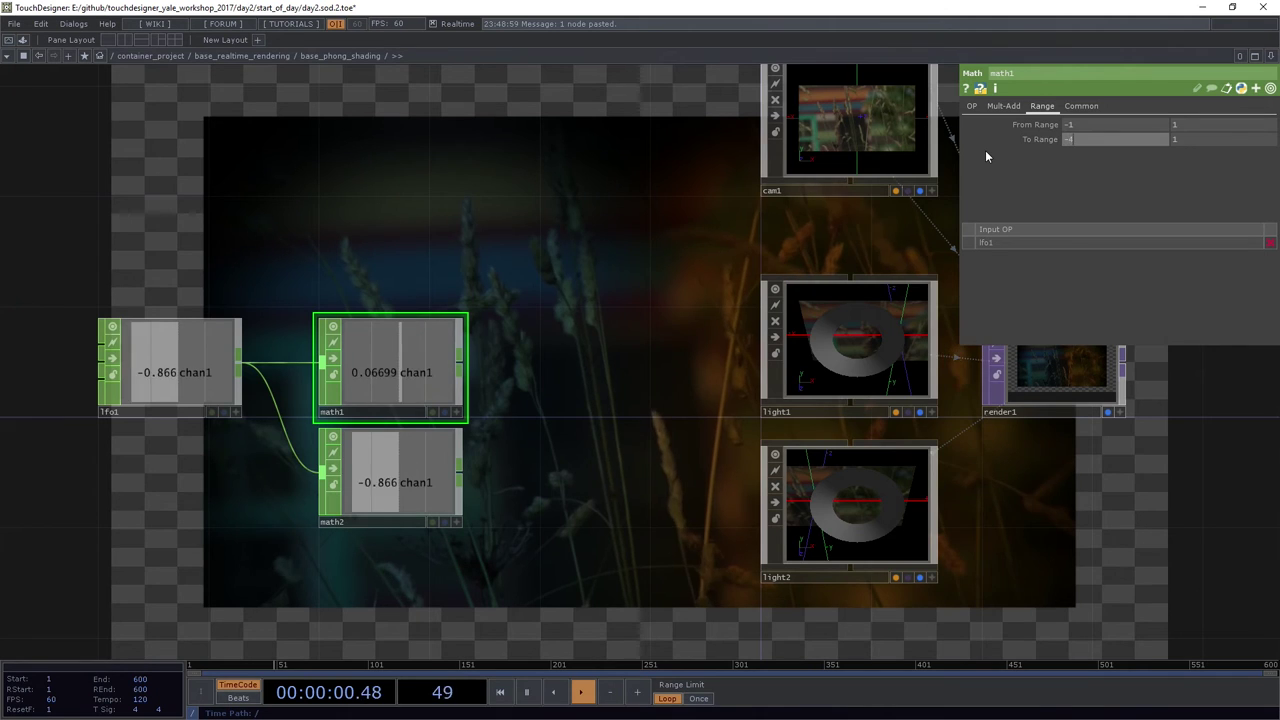
key("Tab")
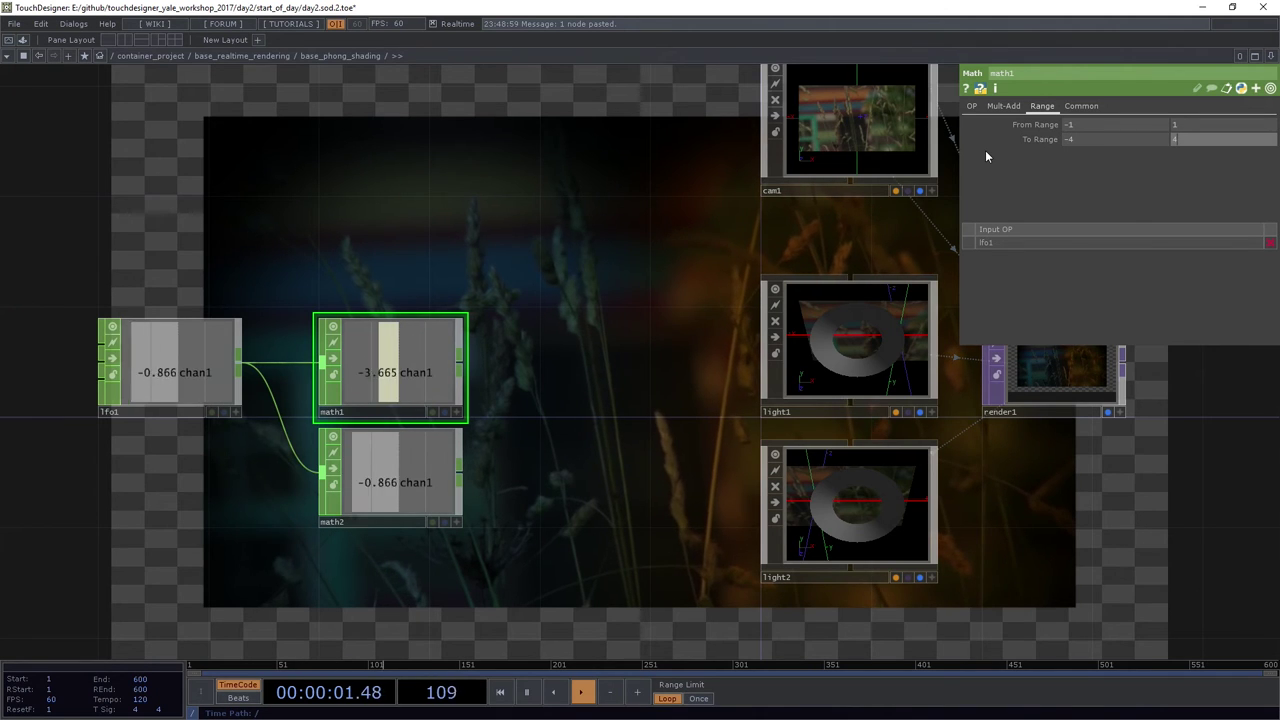
type("4")
key("Return")
Set math1's To Range to -0.4 and 0.4
type("-0.4")
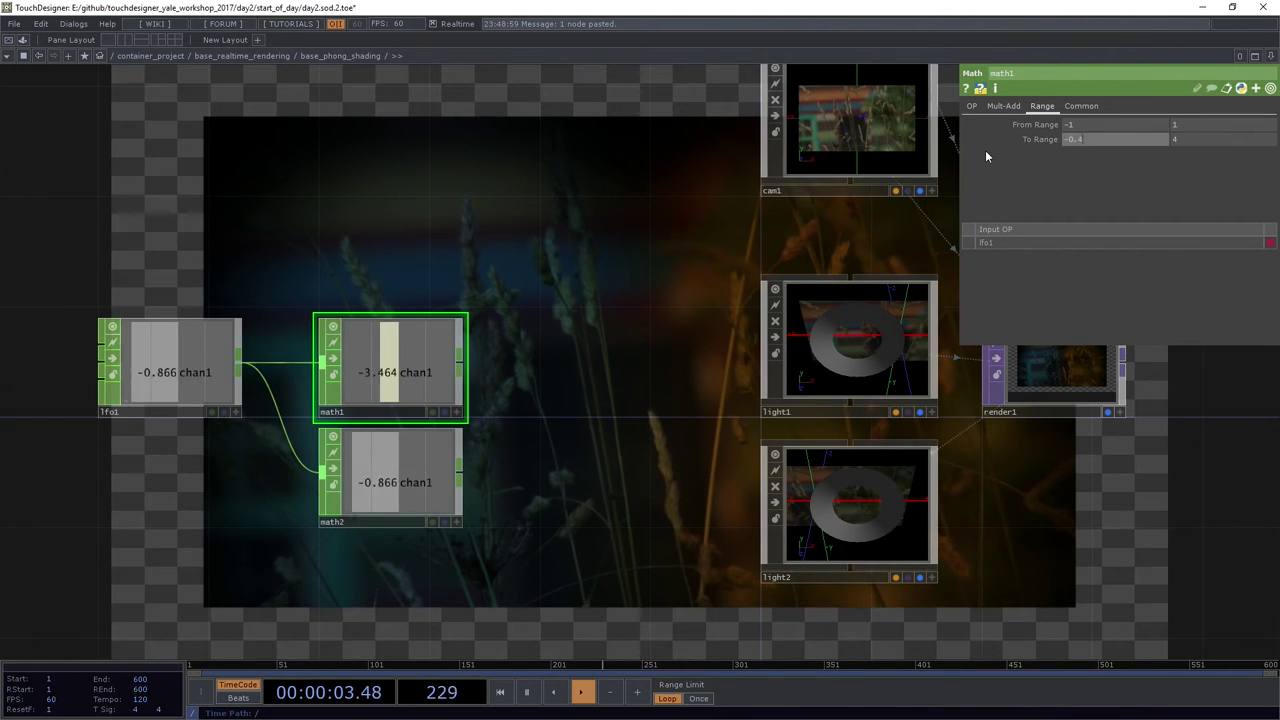
key("Tab")
type("0.4")
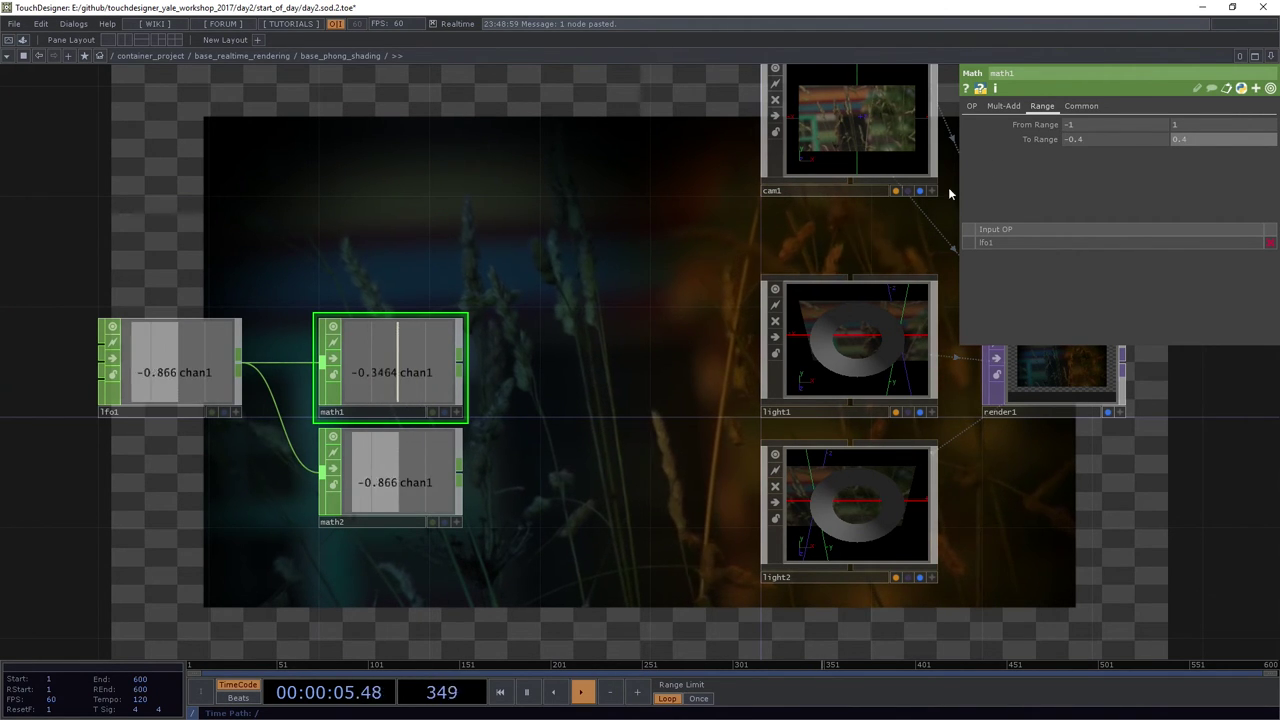
key("Return")
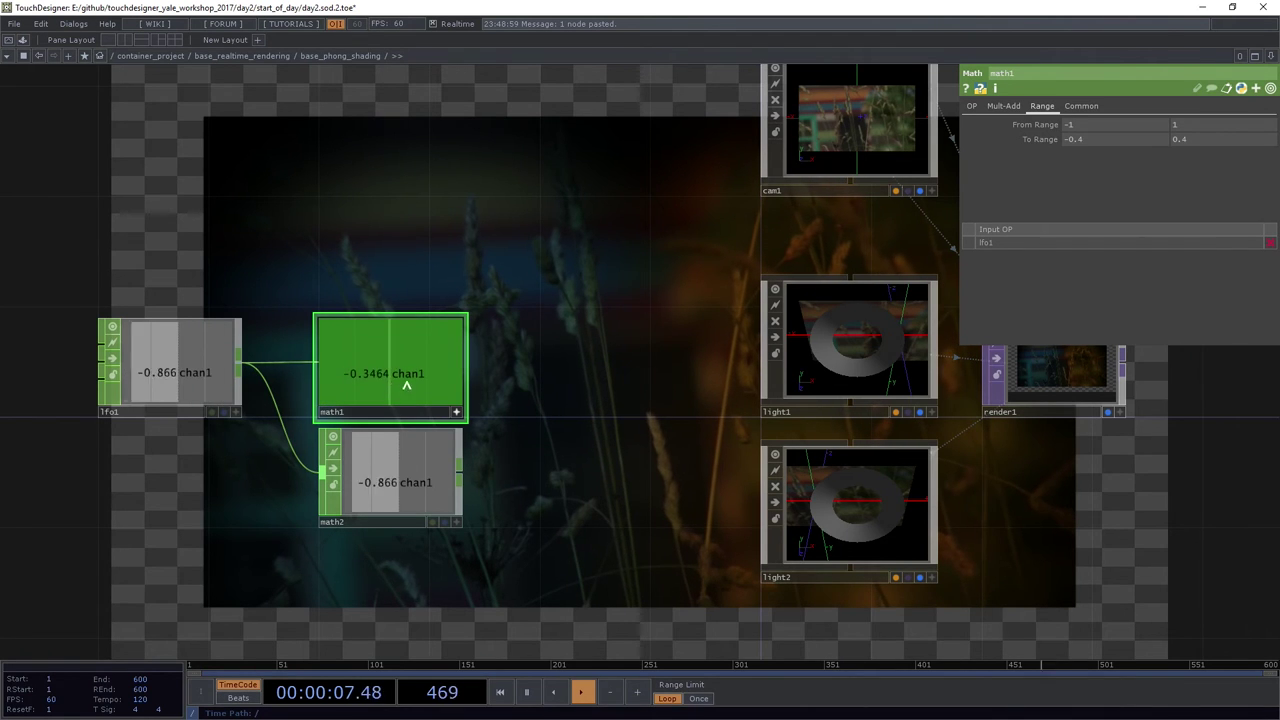
Delete math2, the duplicate made before the range was set
right_click(412, 368)
left_click(459, 359)
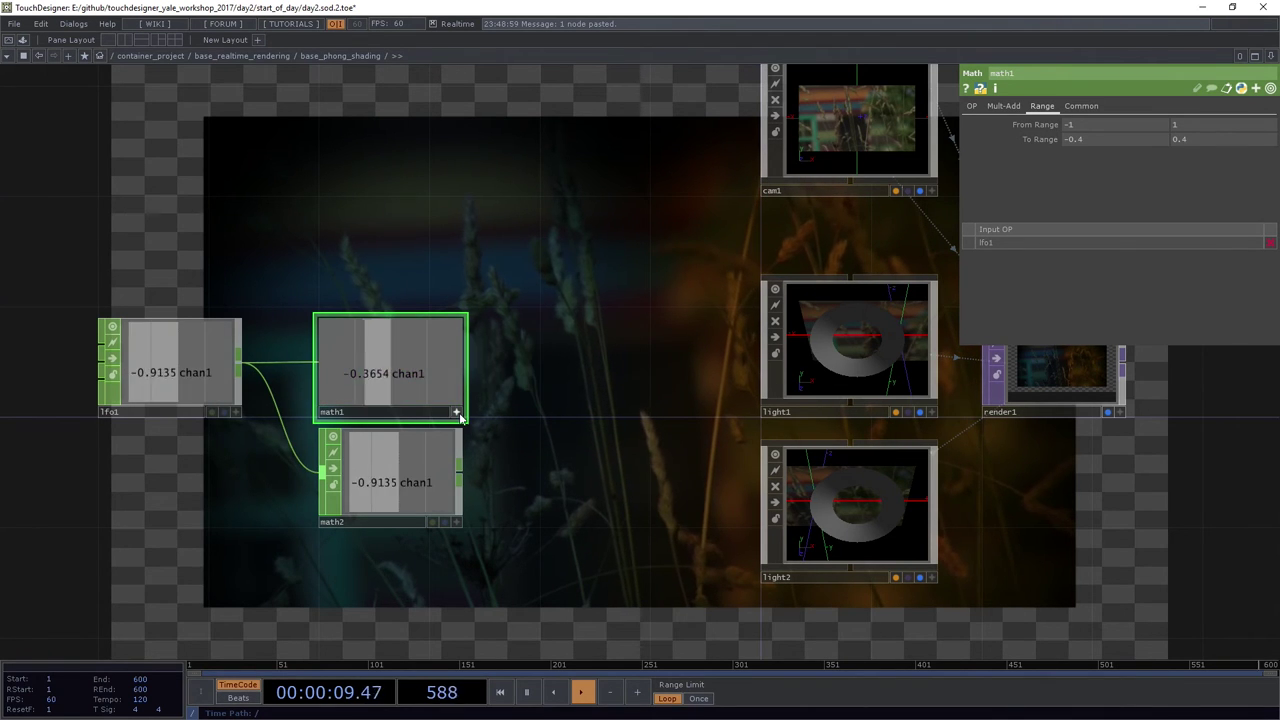
left_click(457, 412)
right_click_drag(479, 483, 376, 559)
key("Delete")
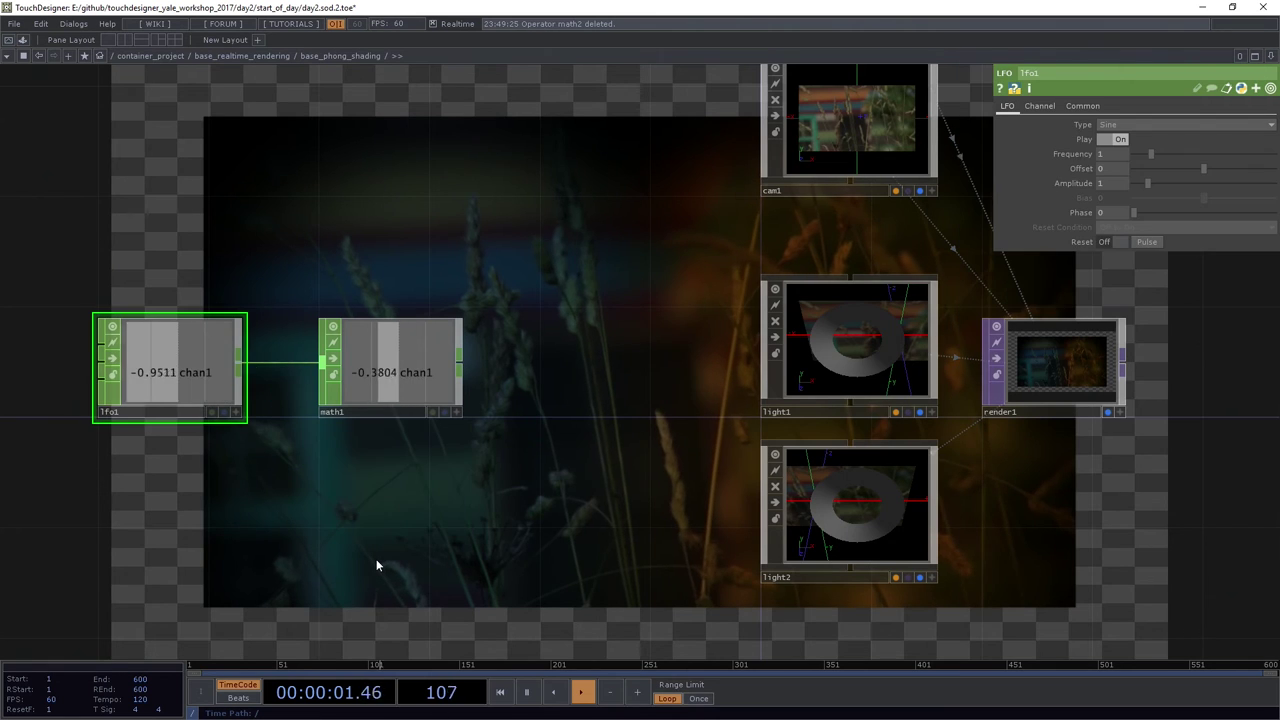
Duplicate the configured math1 and place the copy below it as a second branch of lfo1
left_click(405, 371)
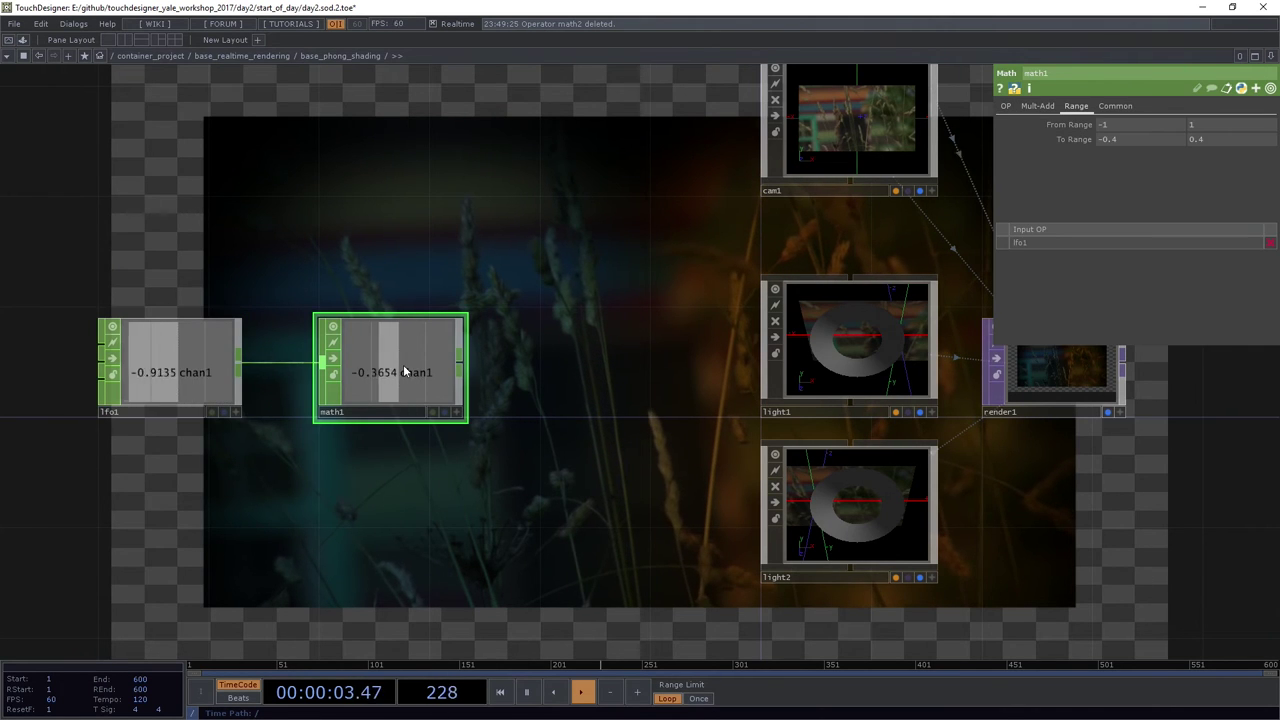
key("ctrl+c")
key("ctrl+v")
scroll(390, 500, "up", 2)
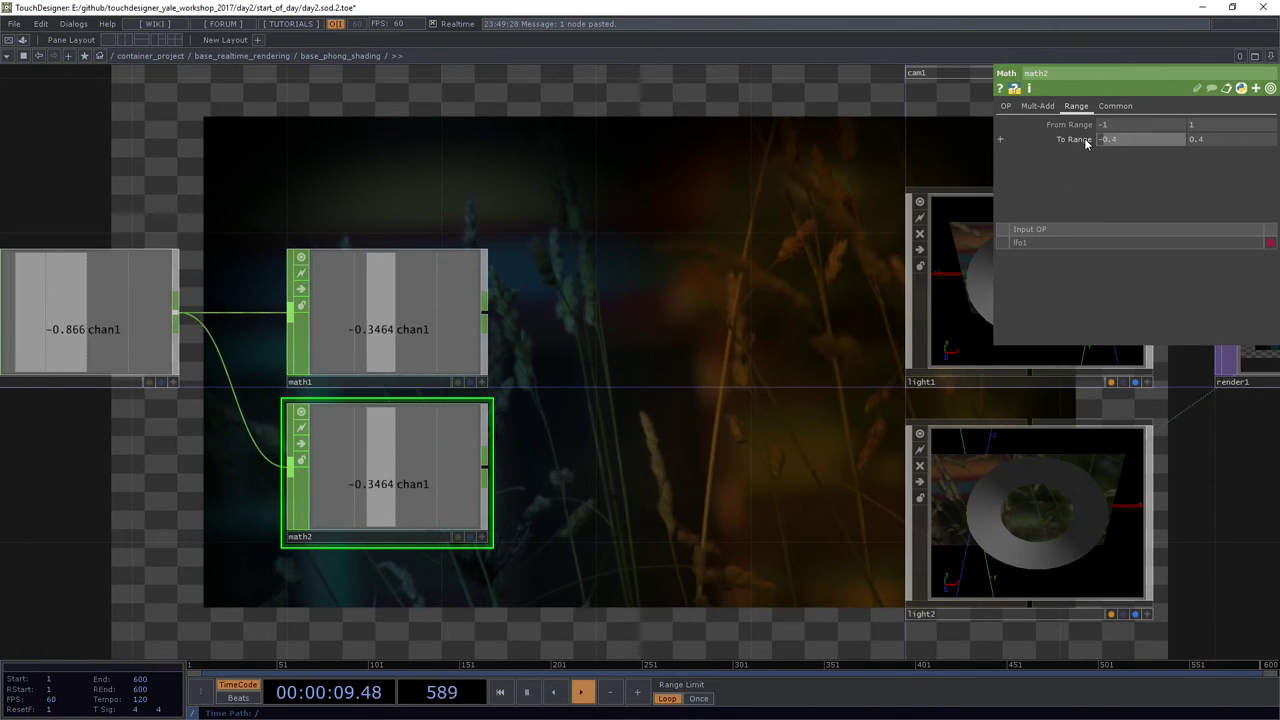
Invert math2's output by setting its To Range to 0.4 and -0.4
key("BackSpace")
key("Return")
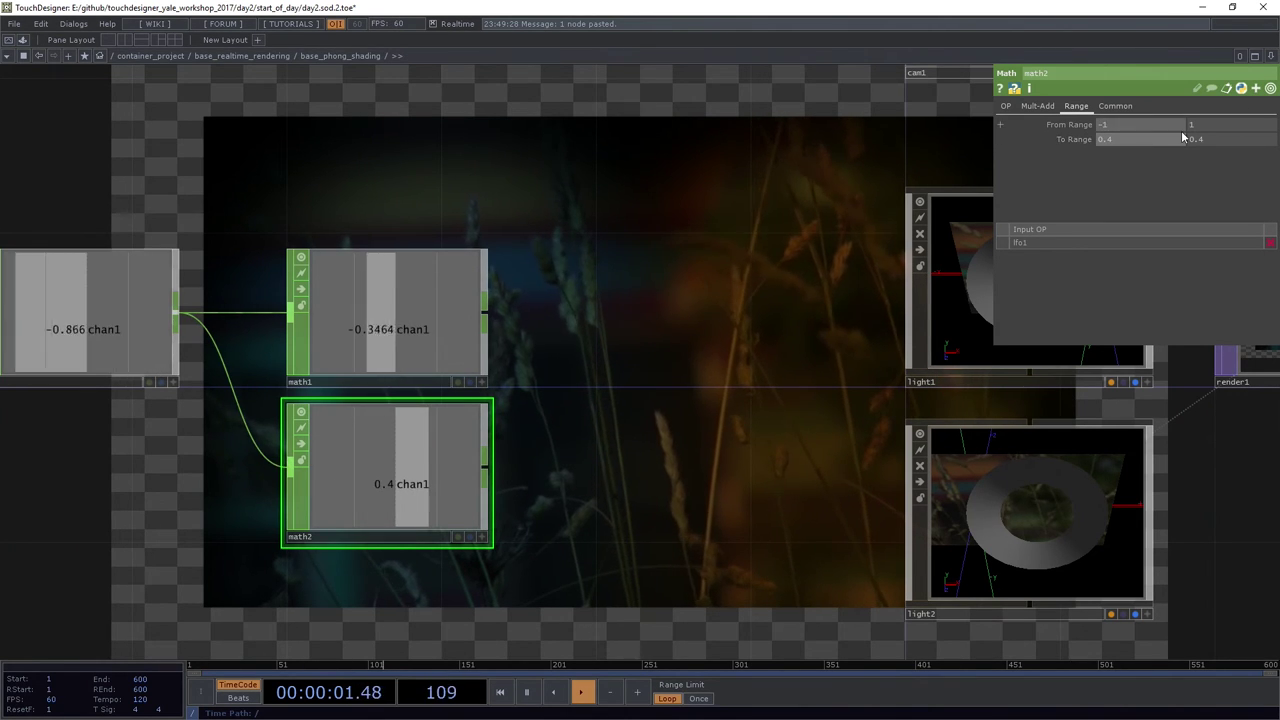
left_click(1189, 140)
type("0")
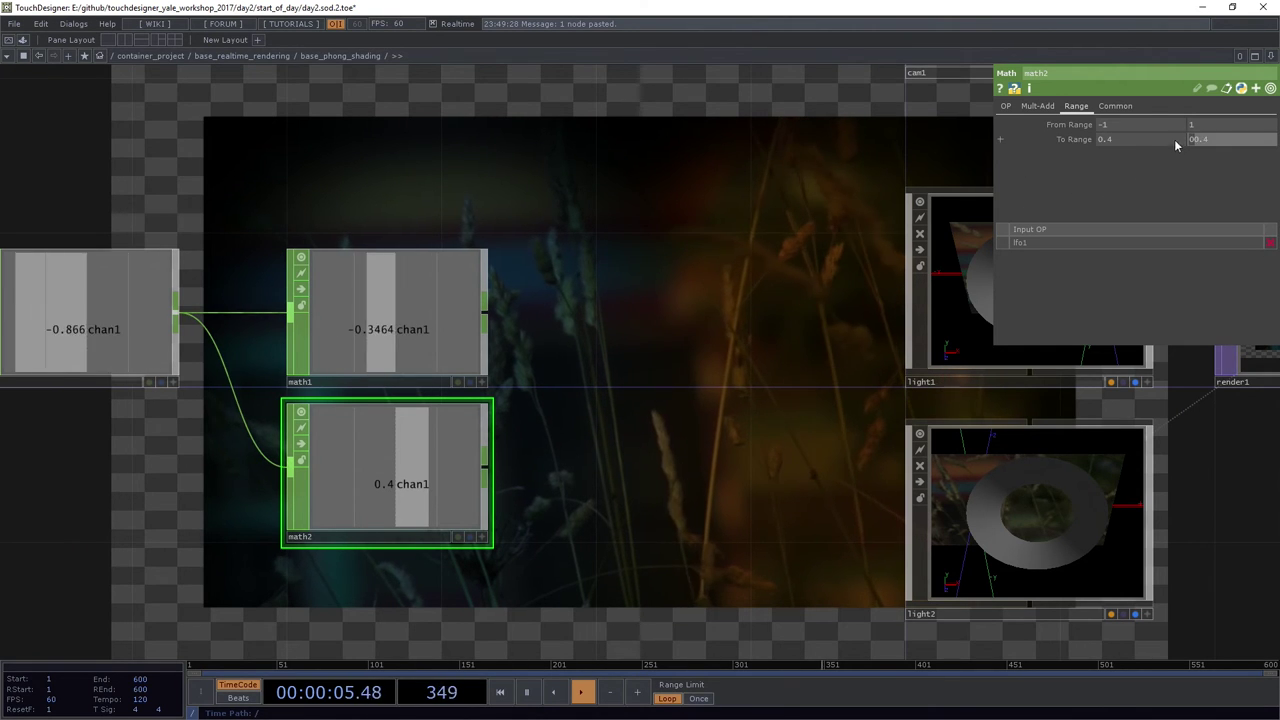
key("BackSpace")
type("-")
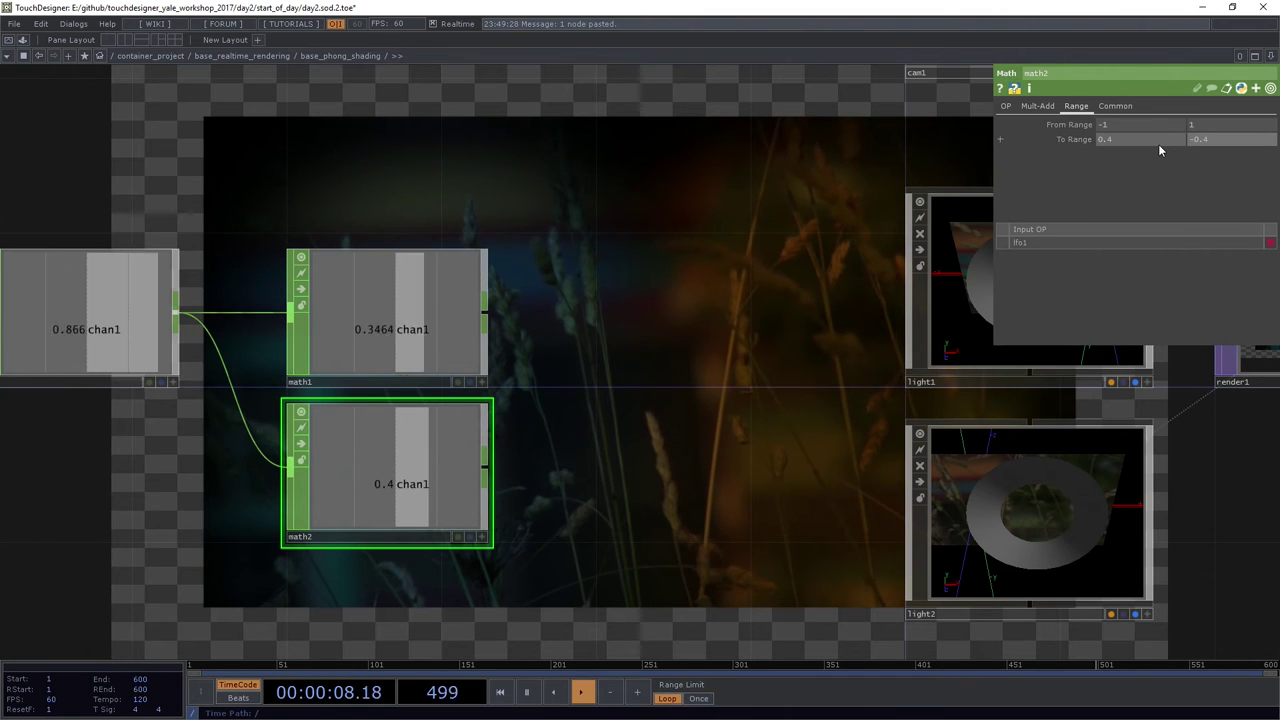
key("Return")
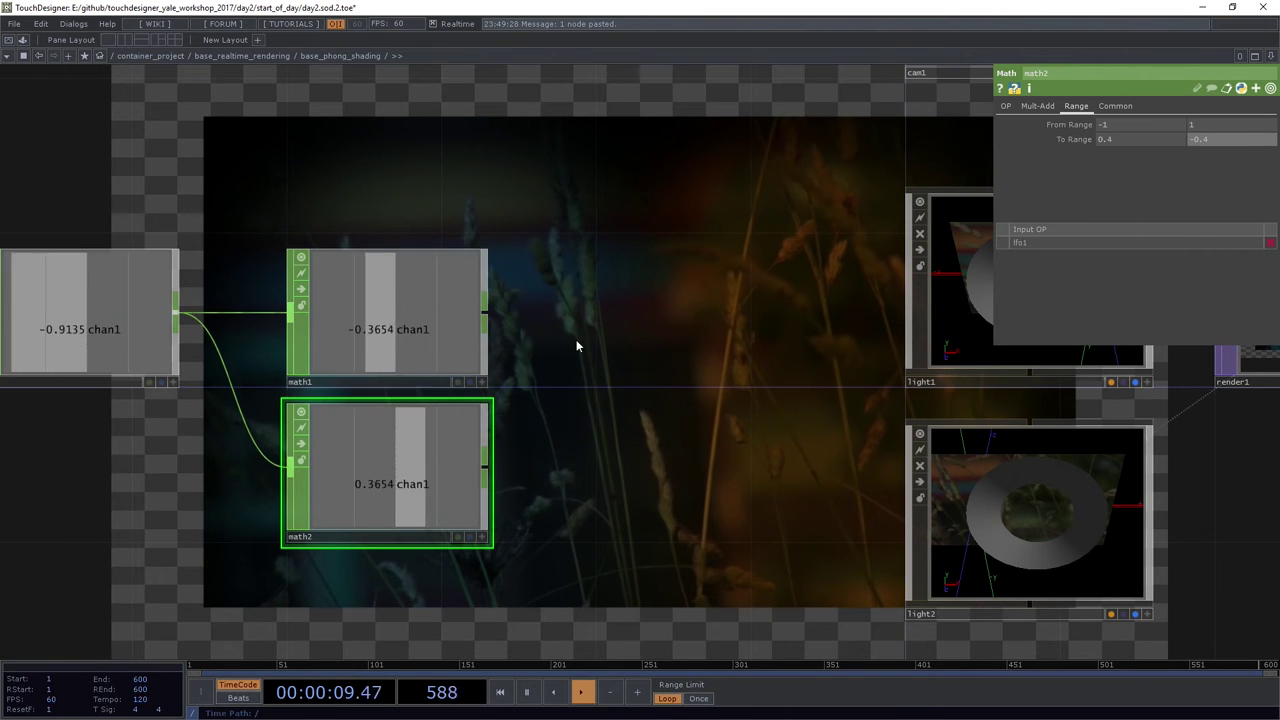
Add a Merge CHOP beside the Math operators and wire math1 and math2 into it
scroll(509, 373, "up", 2)
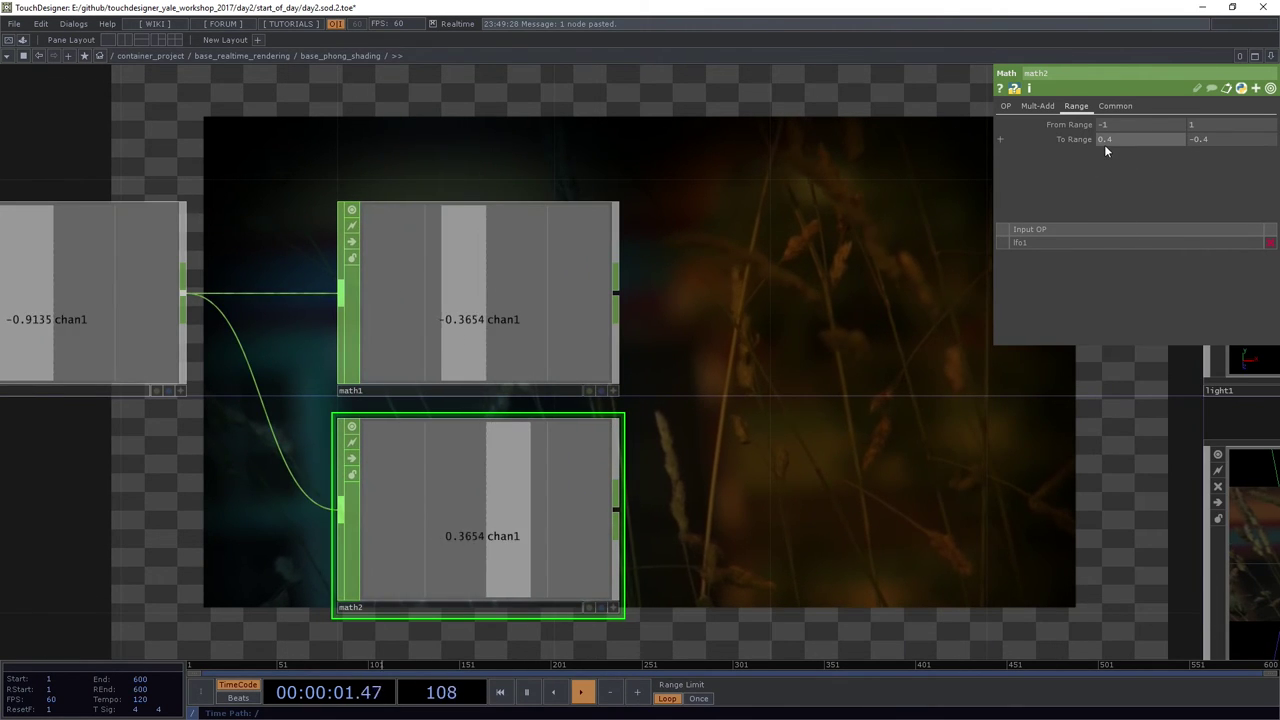
left_click_drag(881, 397, 652, 411)
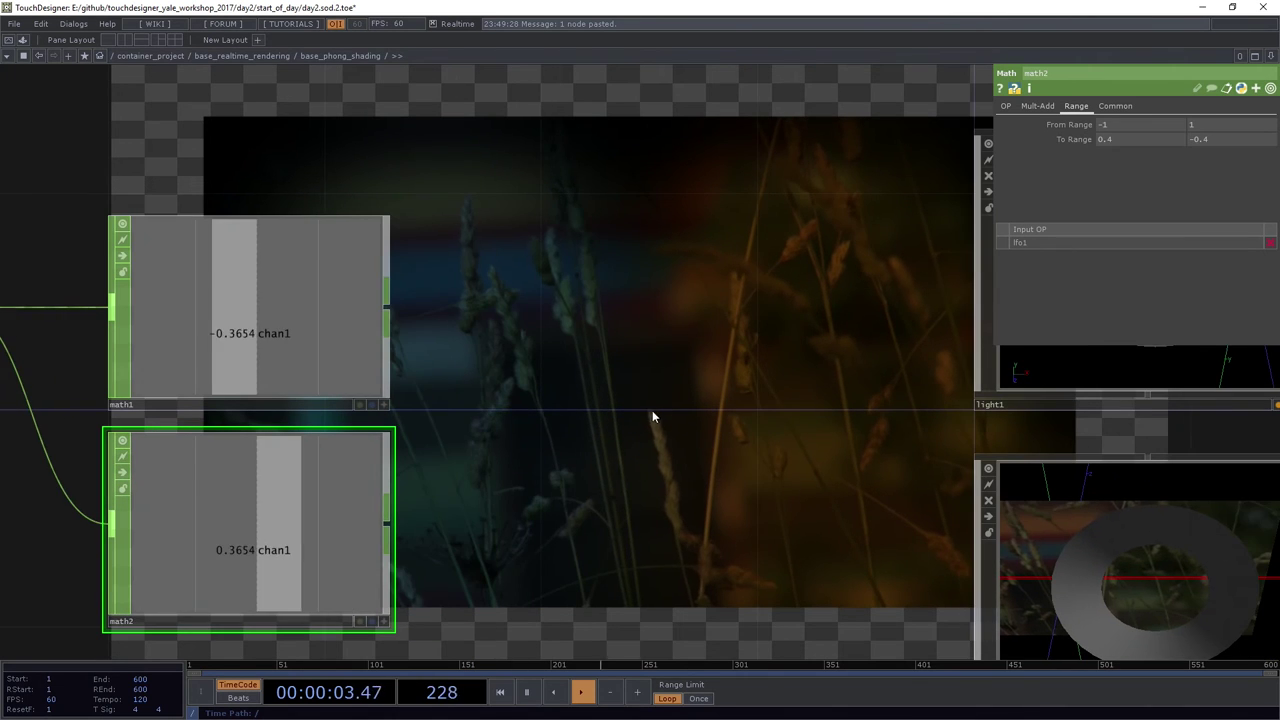
key("Tab")
type("mer")
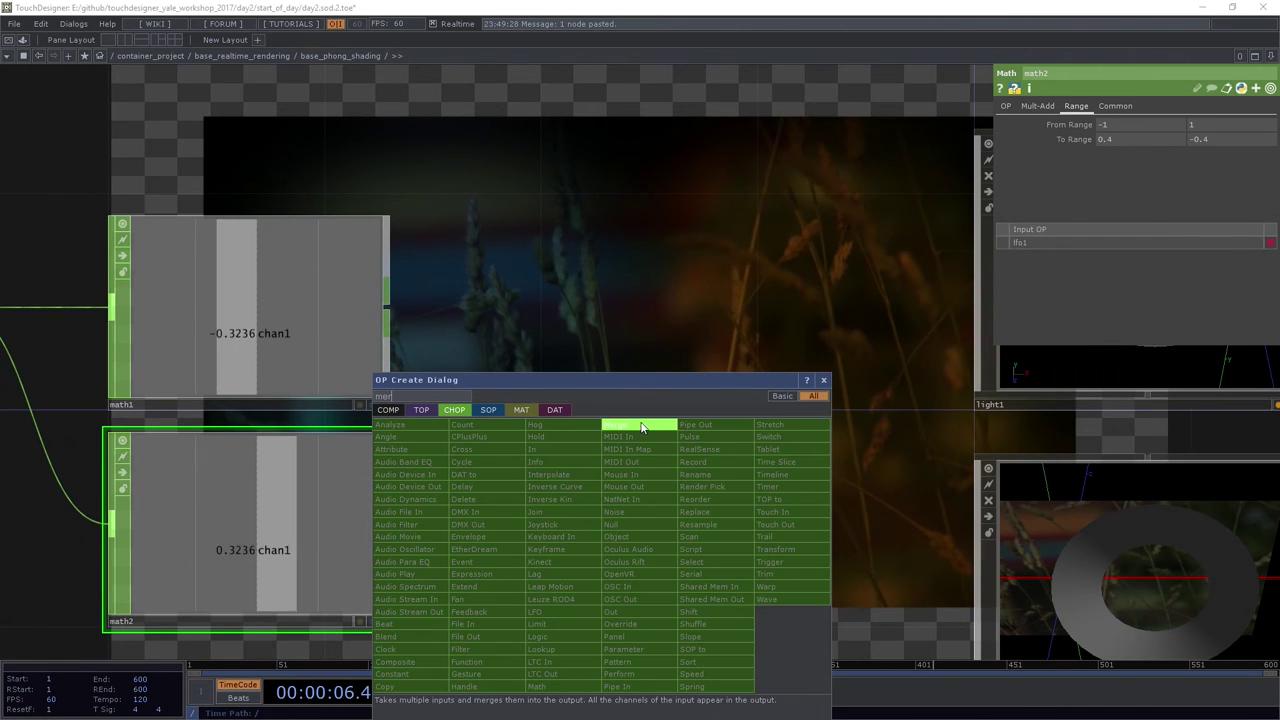
key("Return")
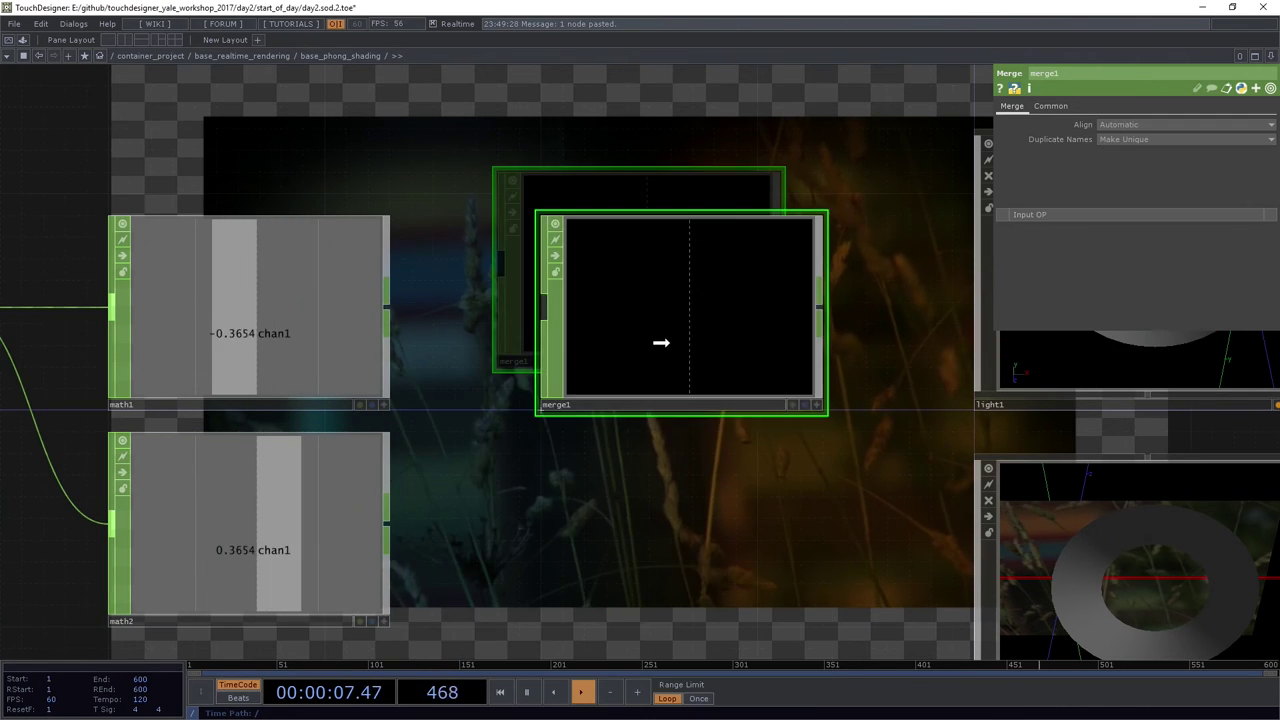
left_click(678, 335)
right_click_drag(434, 325, 368, 460)
left_click_drag(388, 307, 544, 307)
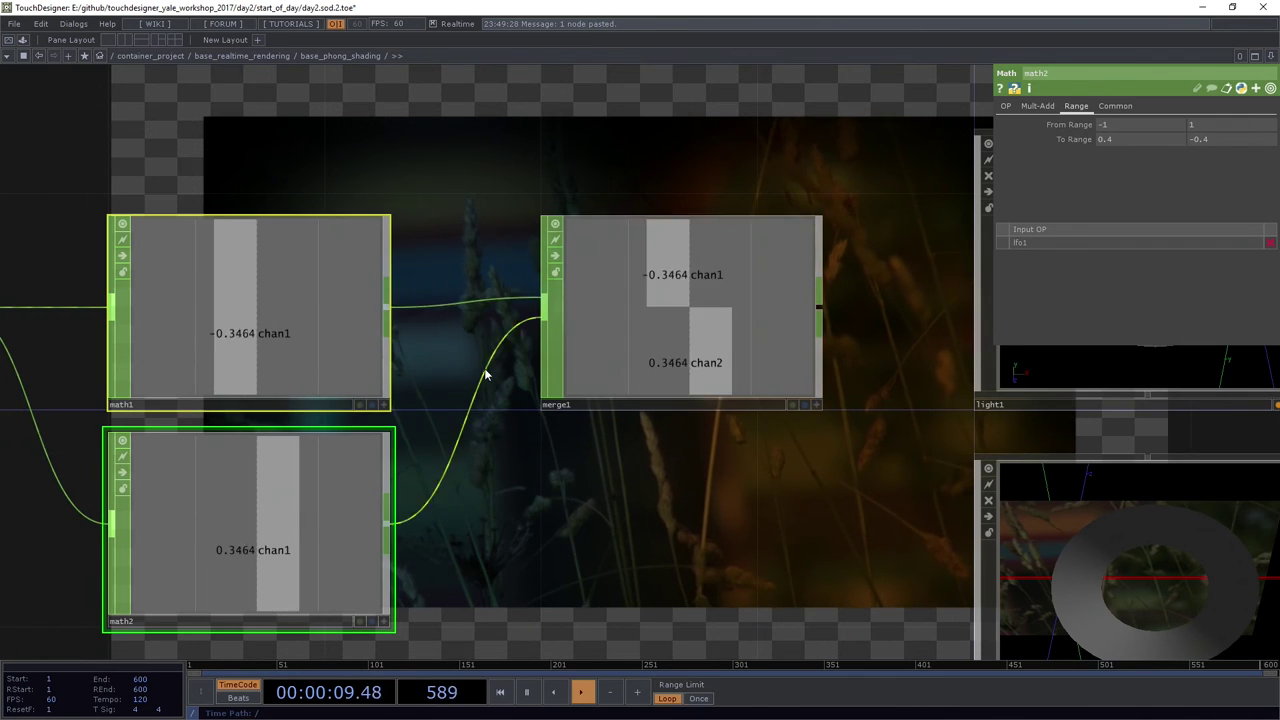
Attach a temporary Trail CHOP to merge1 to examine both channels over time, and delete the Trail again
middle_click_drag(484, 370, 150, 238)
right_click_drag(150, 234, 548, 528)
middle_click_drag(493, 322, 575, 331)
left_click_drag(580, 369, 271, 366)
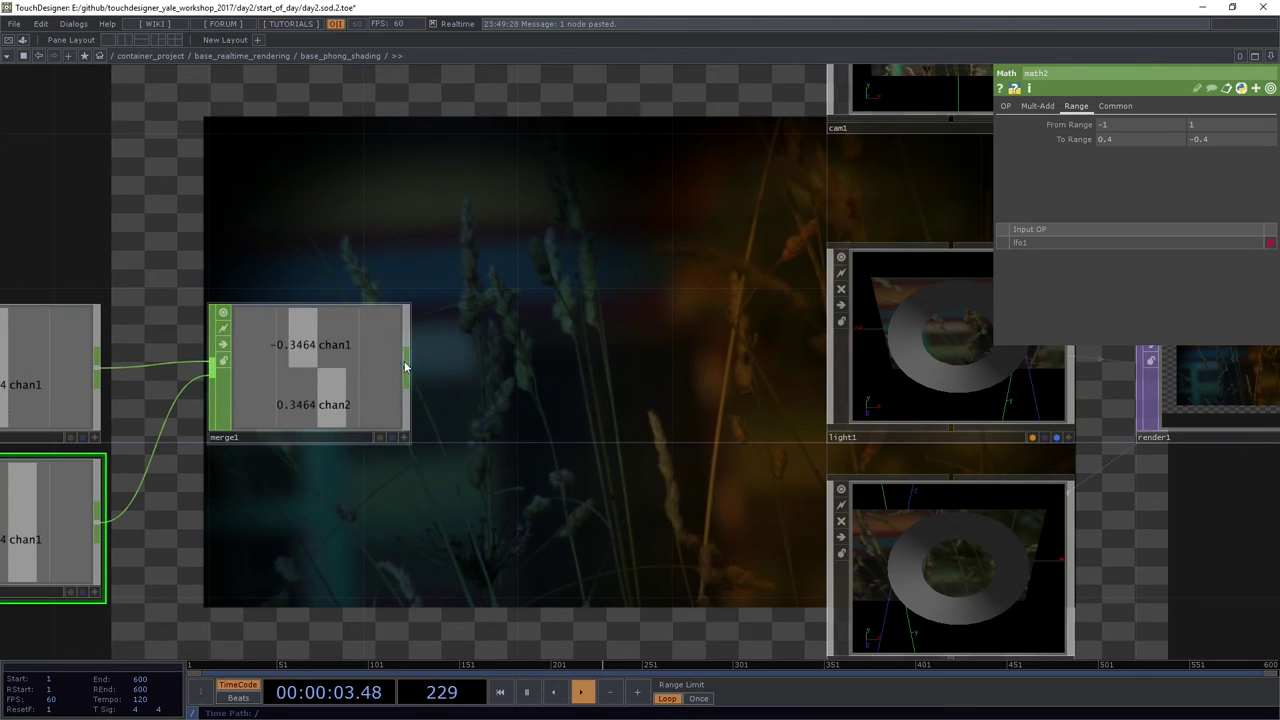
key("Tab")
type("tra")
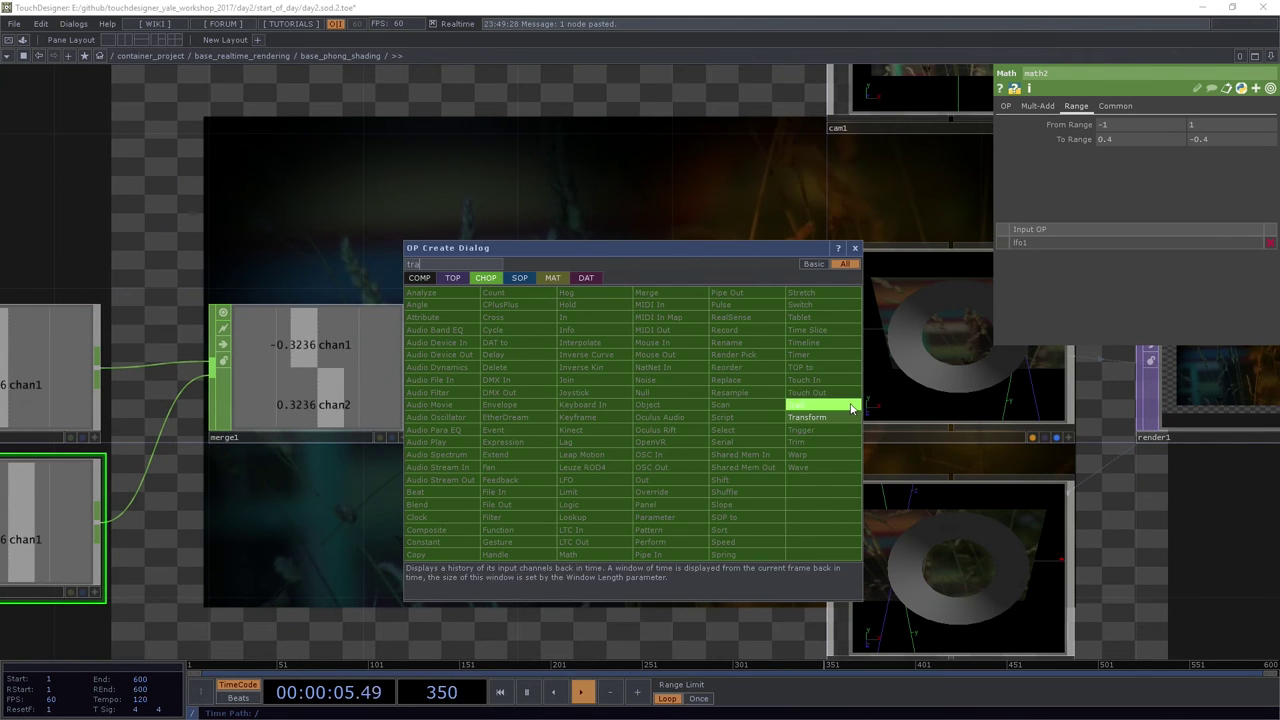
key("Return")
left_click(624, 357)
scroll(624, 365, "up", 4)
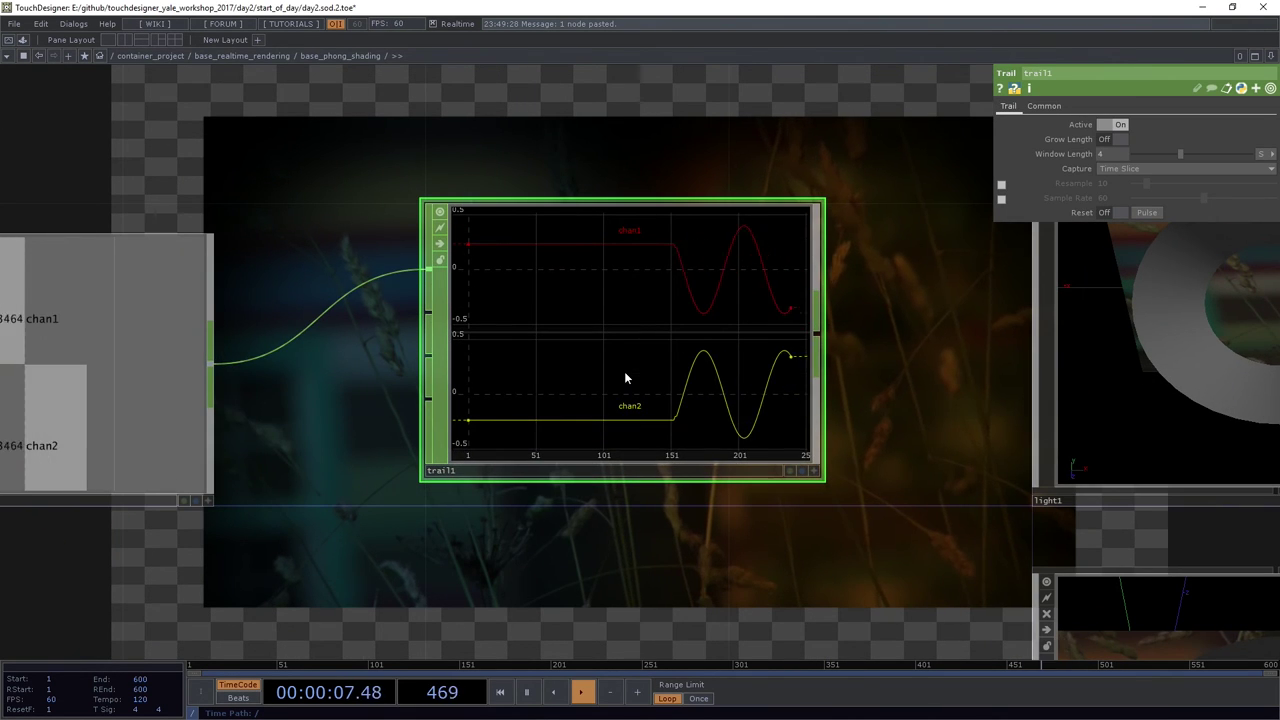
scroll(697, 515, "down", 4)
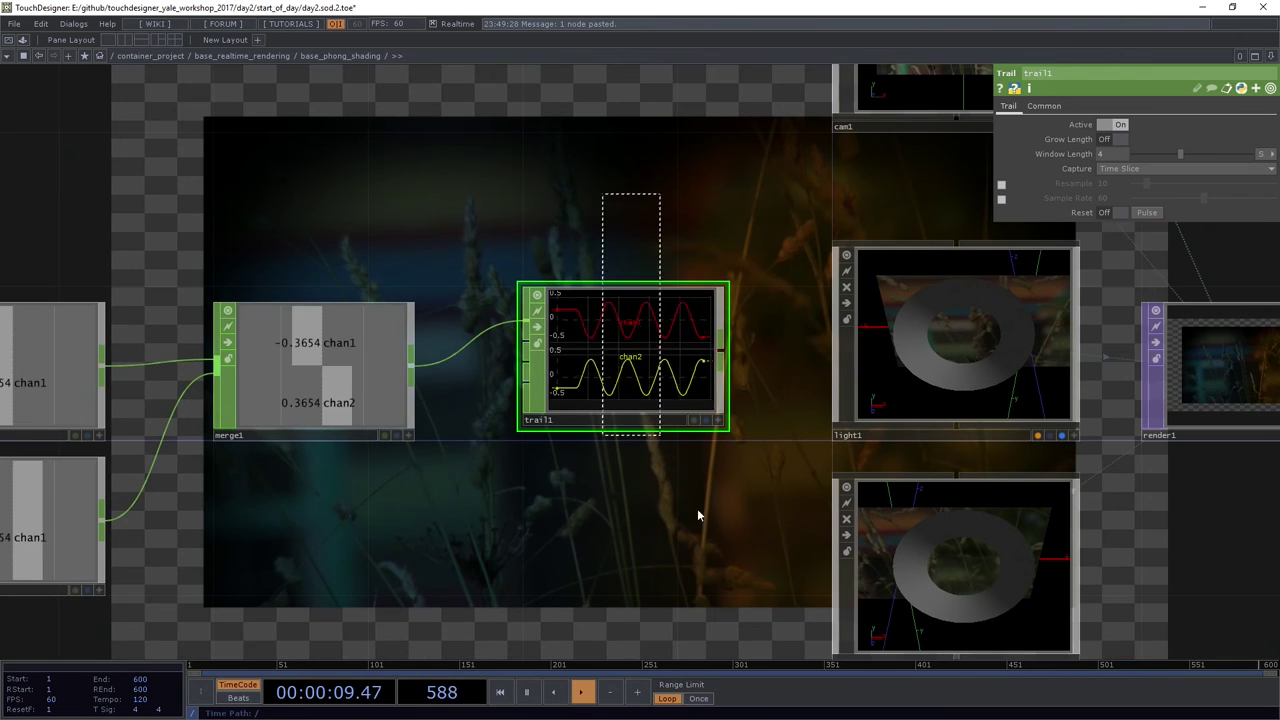
key("Delete")
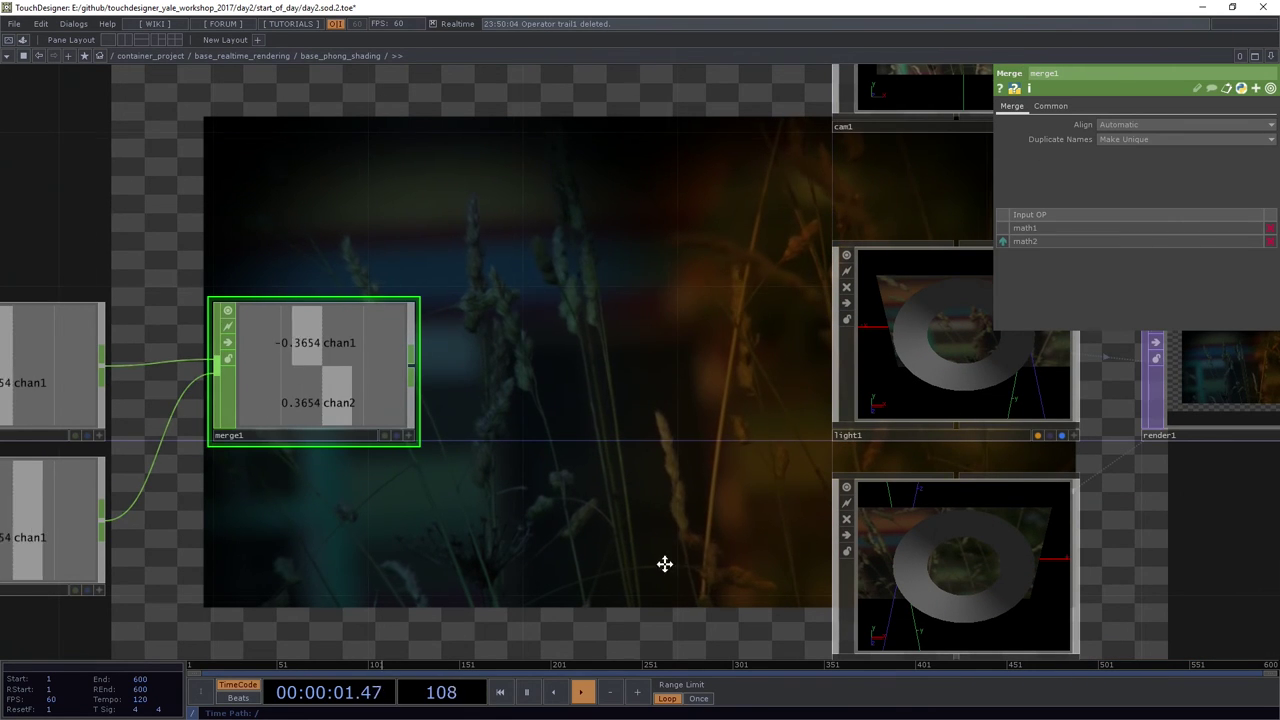
Add a Null CHOP connected to merge1's output and place it between merge1 and the lights
left_click_drag(663, 566, 623, 594)
left_click(368, 462)
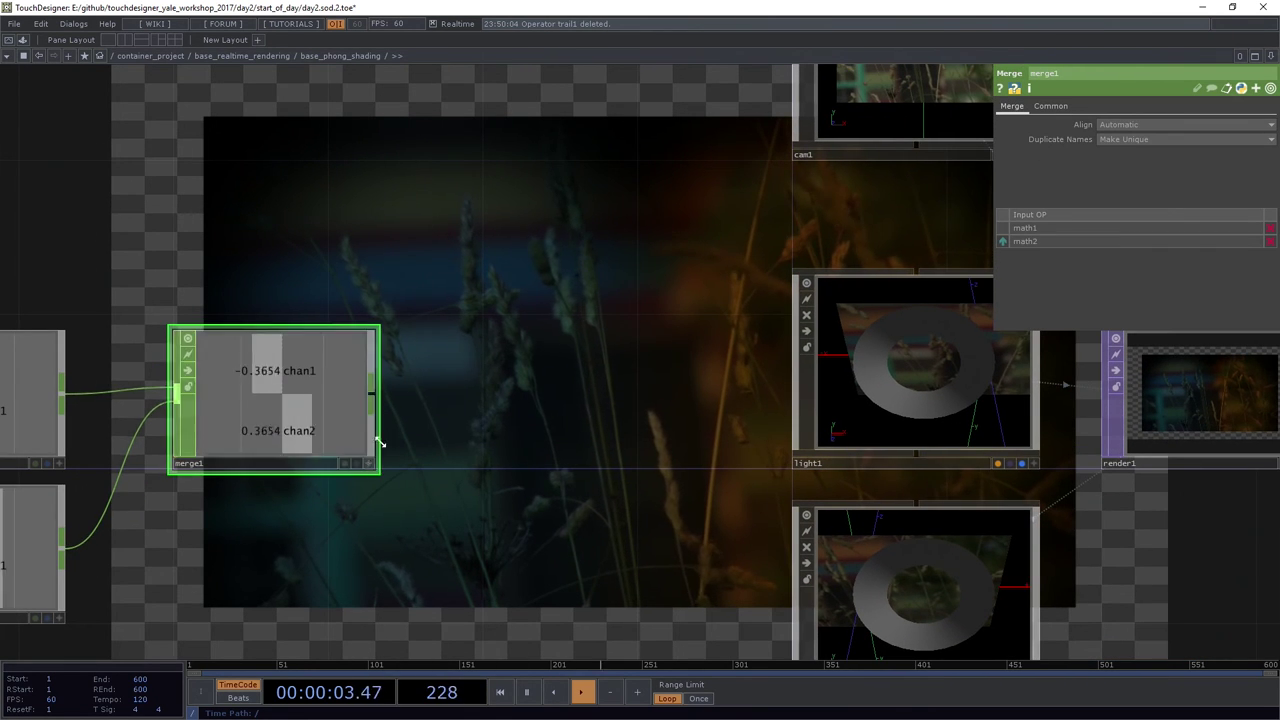
right_click(376, 400)
type("n")
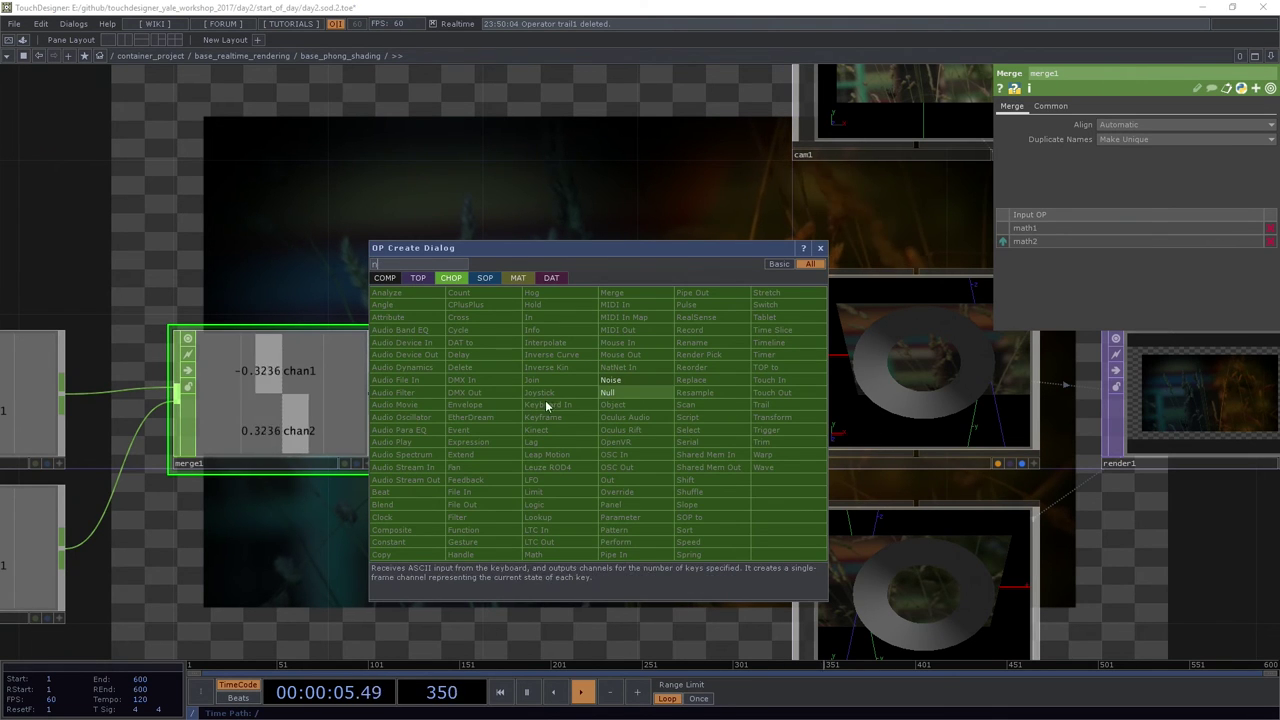
left_click(605, 393)
left_click(580, 405)
scroll(600, 410, "up", 2)
Make the new Null CHOP's viewer active and drive light1's Translate X with its chan1 channel
left_click_drag(614, 415, 603, 447)
left_click_drag(638, 573, 452, 550)
key("a")
left_click_drag(431, 343, 1120, 142)
left_click(1152, 155)
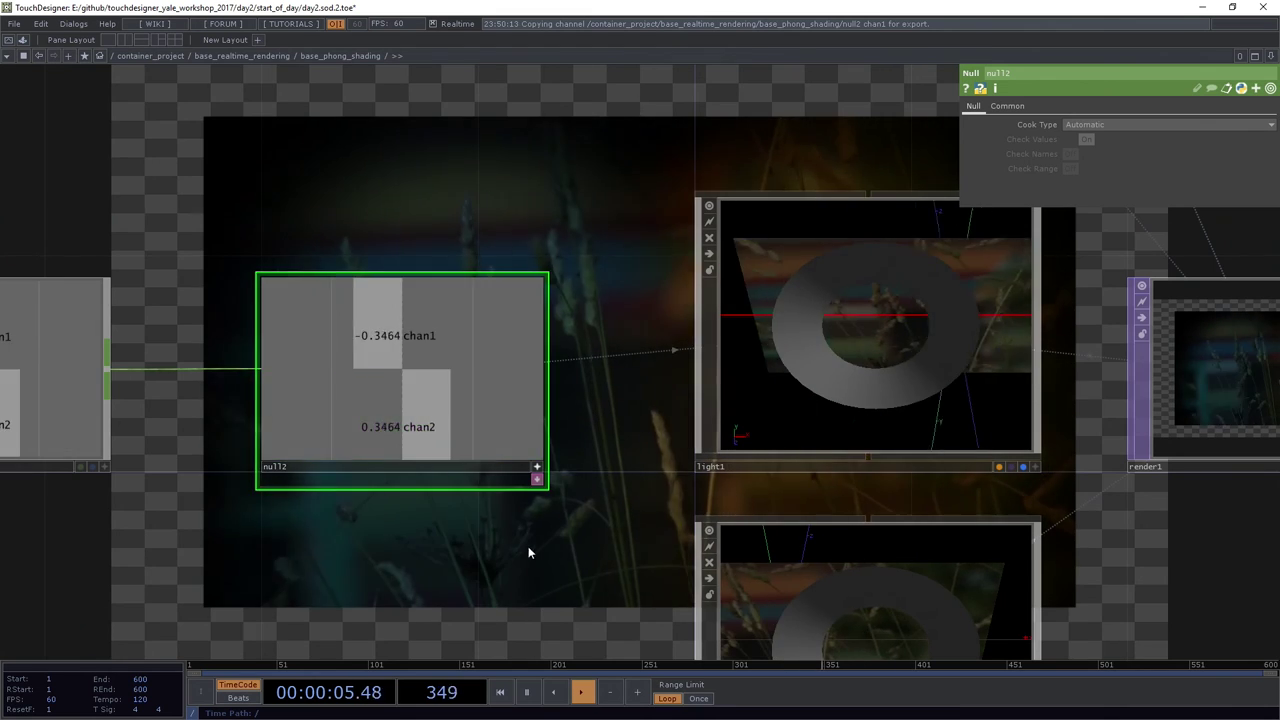
Drive light2's Translate X with the chan2 channel of null2
left_click_drag(528, 548, 463, 480)
left_click_drag(345, 354, 1120, 150)
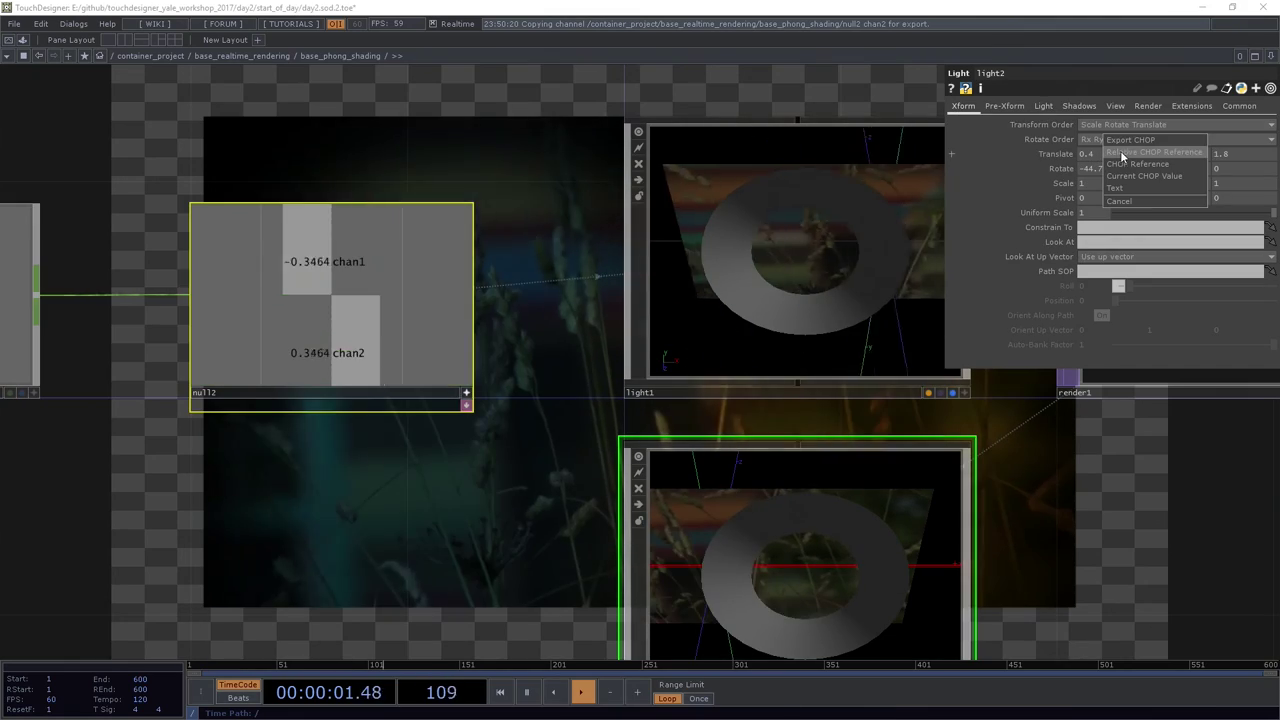
left_click(1134, 139)
left_click(445, 326)
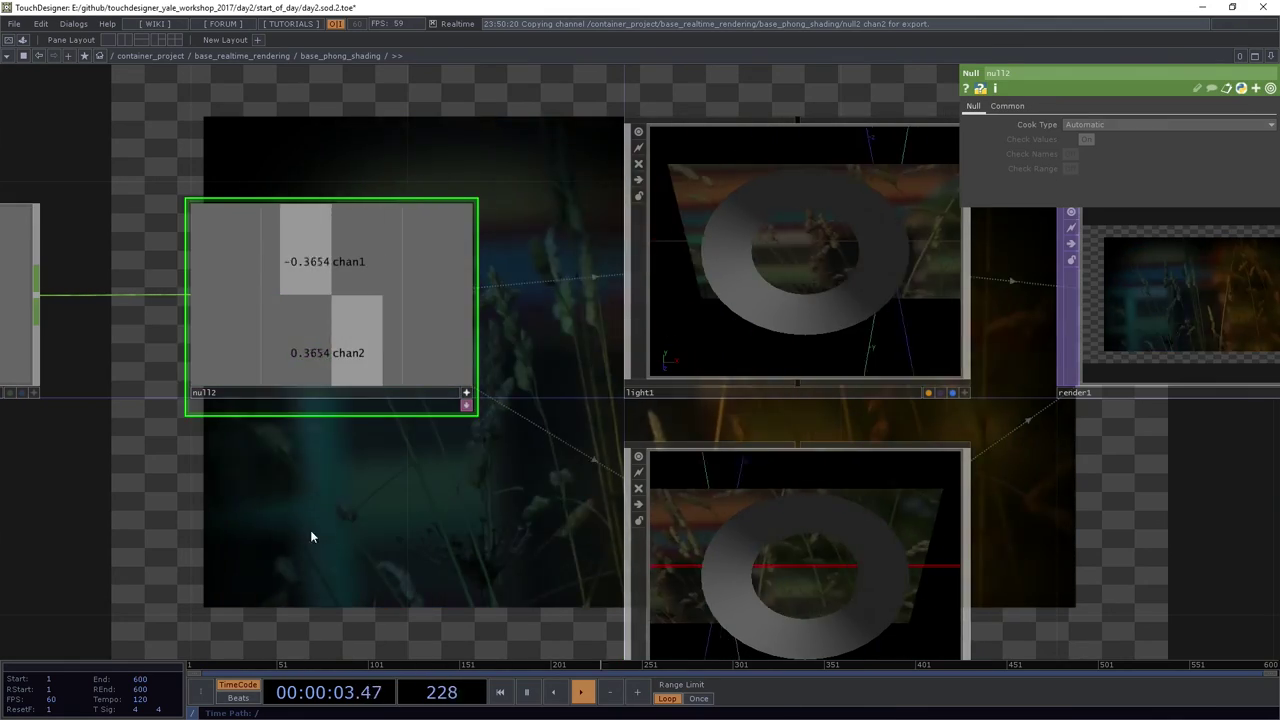
Slow the light movement by setting lfo1's Frequency to 0.16 while watching the render
scroll(500, 406, "down", 6)
left_click(60, 360)
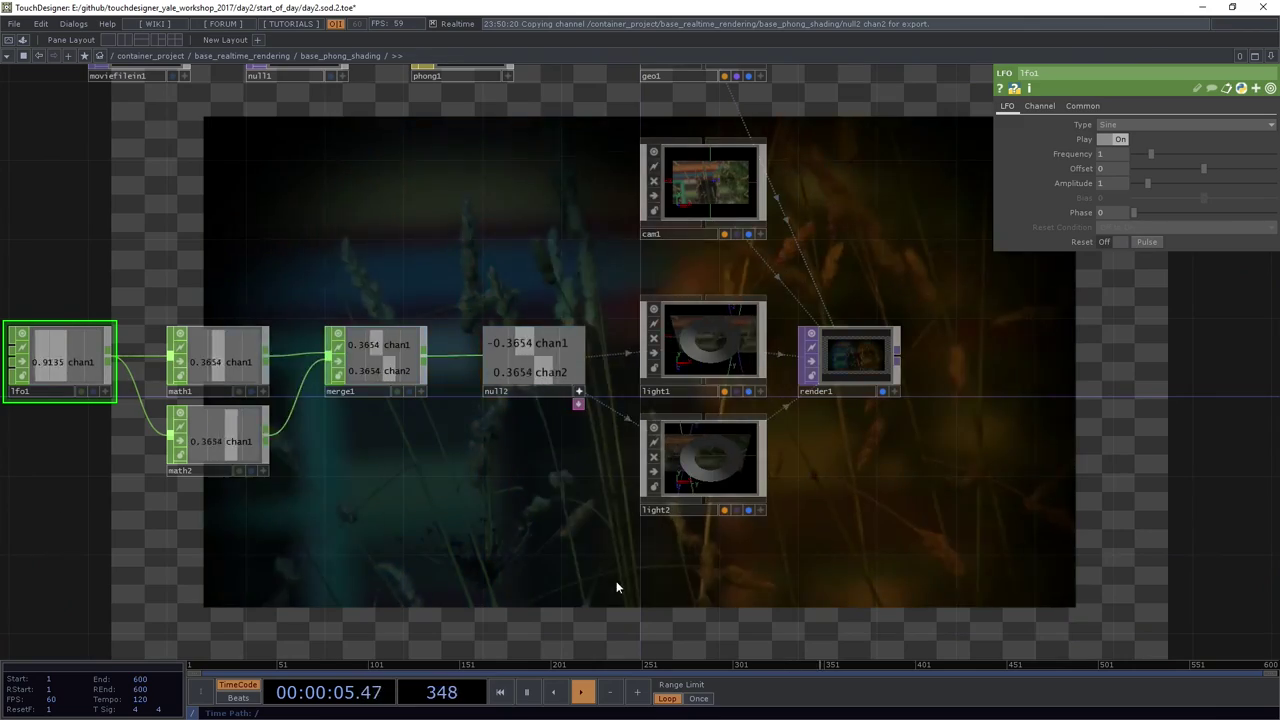
left_click_drag(389, 539, 251, 524)
scroll(757, 364, "up", 7)
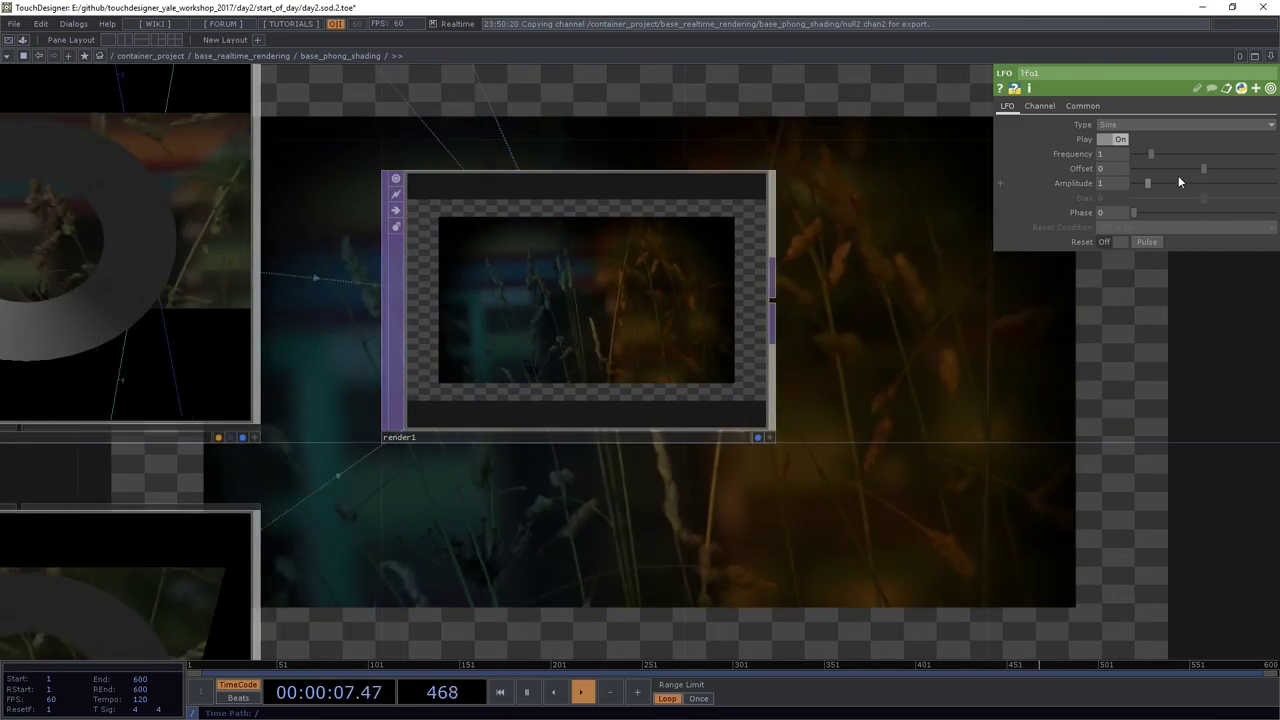
left_click_drag(1150, 154, 1139, 154)
left_click_drag(1134, 437, 644, 503)
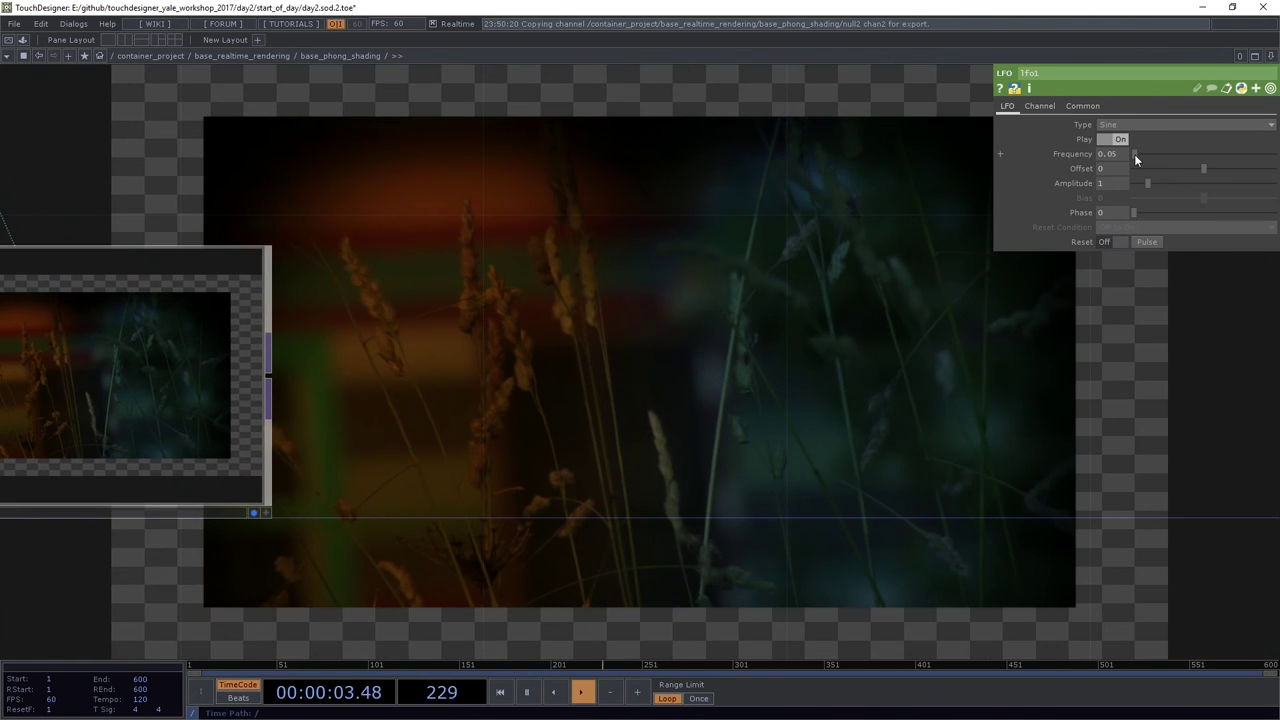
left_click_drag(1134, 154, 1136, 154)
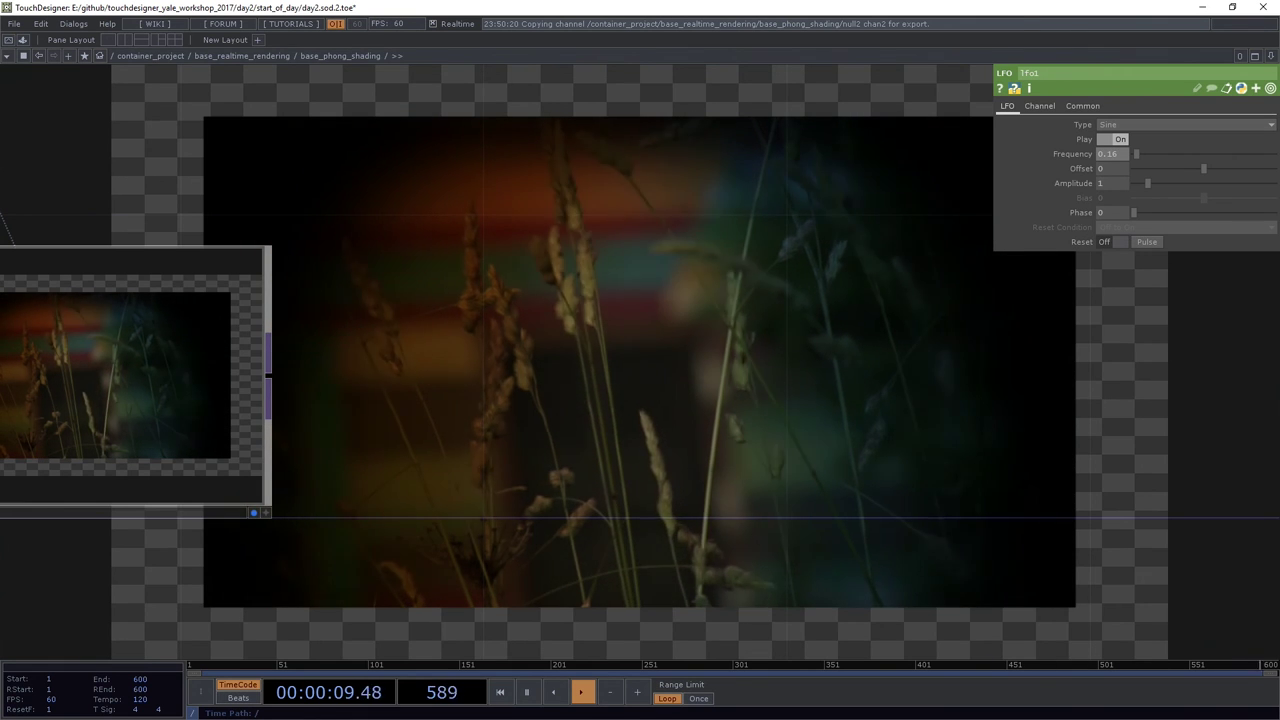
scroll(790, 280, "down", 10)
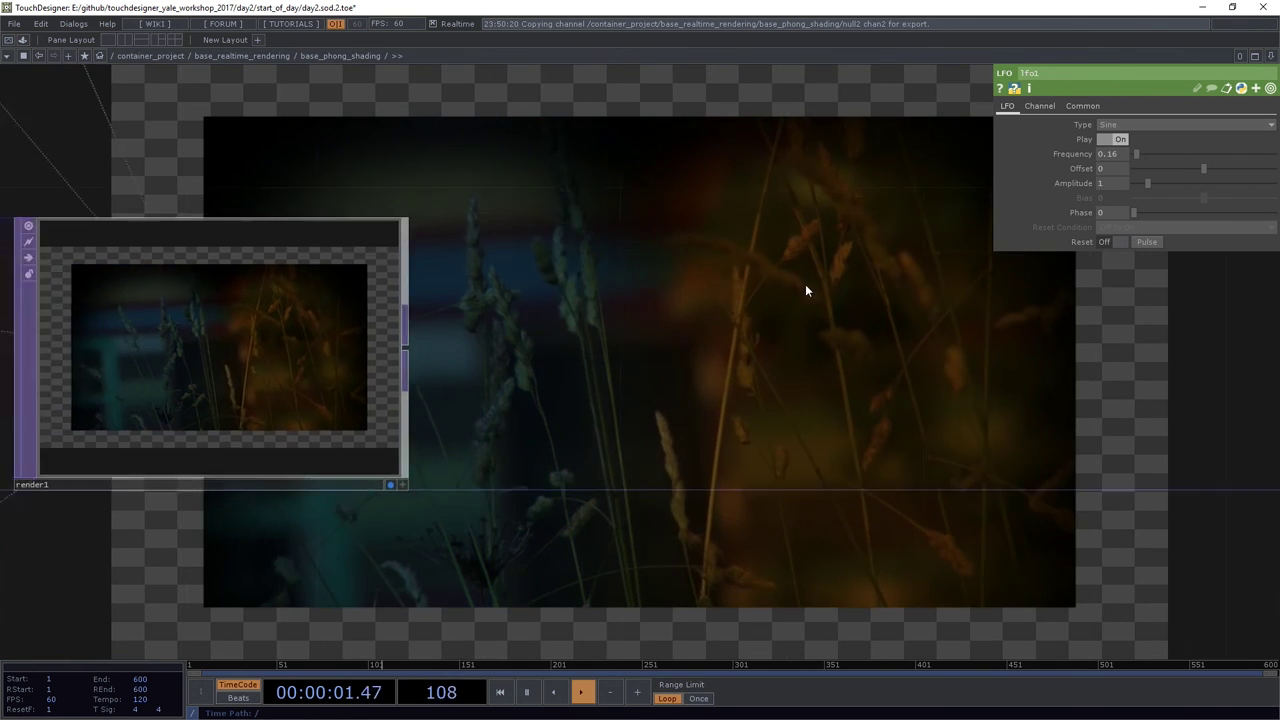
middle_click_drag(765, 262, 758, 195)
left_click_drag(758, 195, 806, 323)
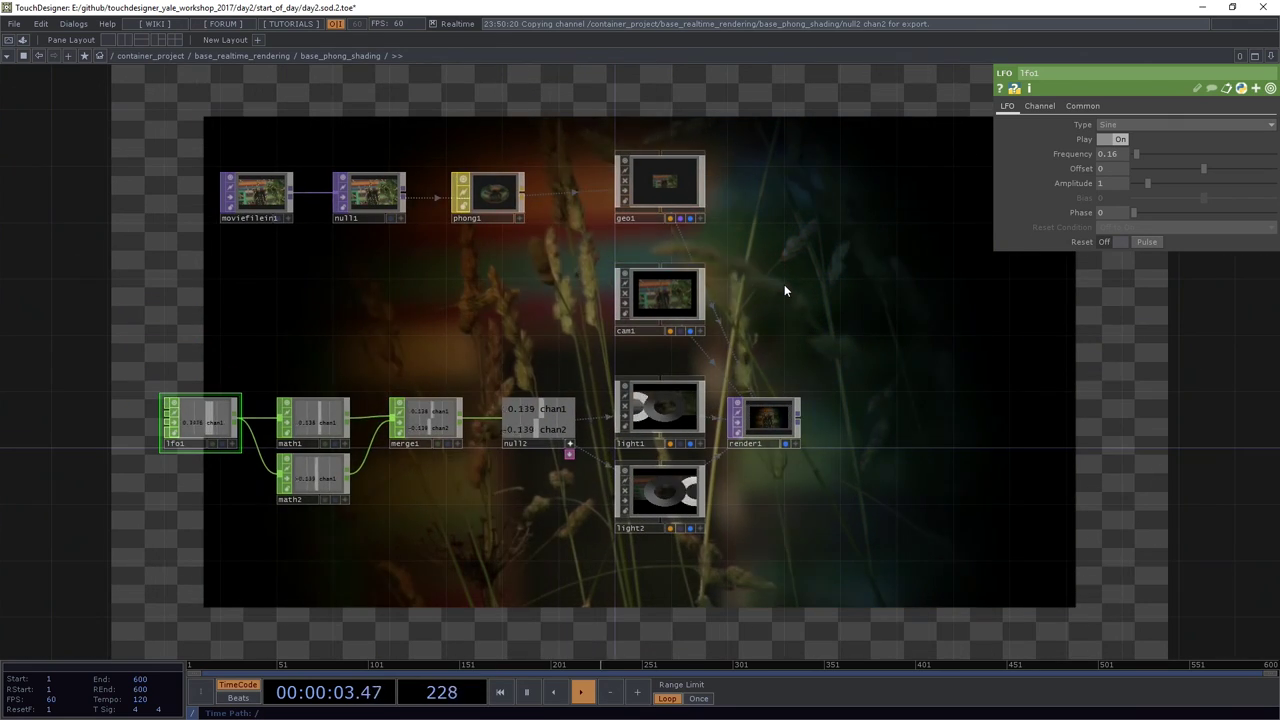